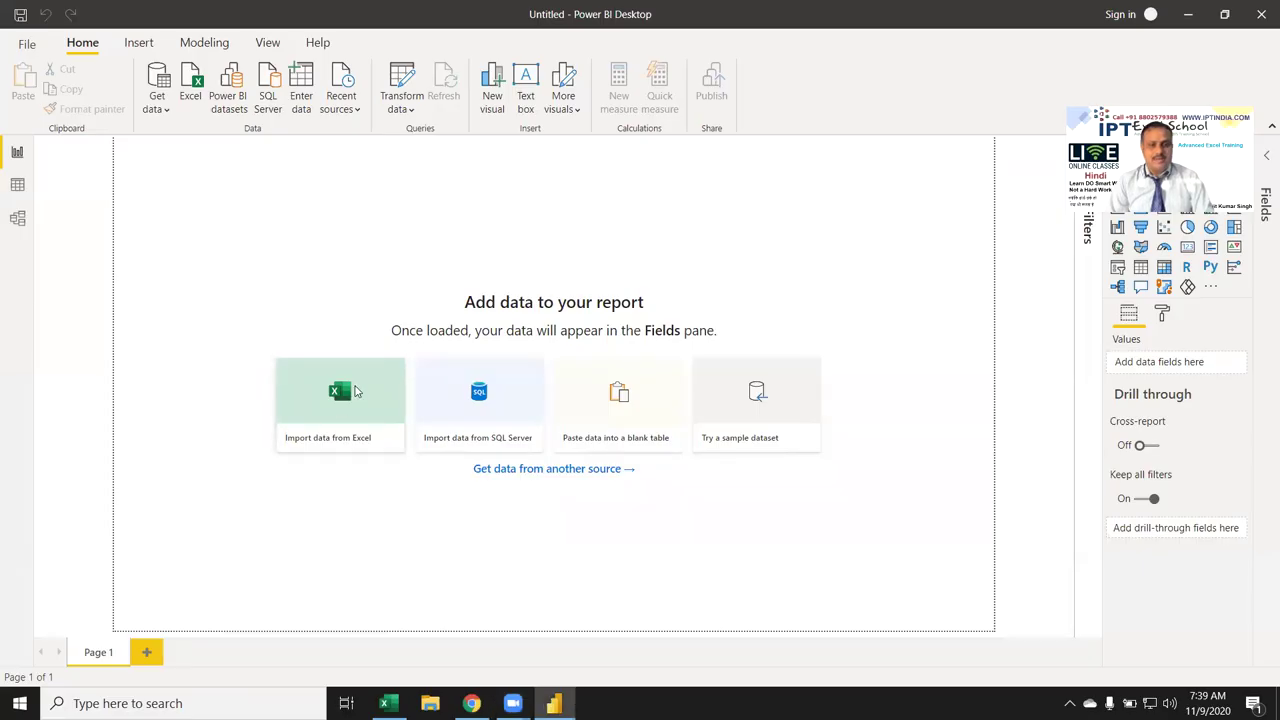
# Import the DataP.xlsm workbook from Downloads and tick its Data sheet in Navigator
pyautogui.click(355, 390)
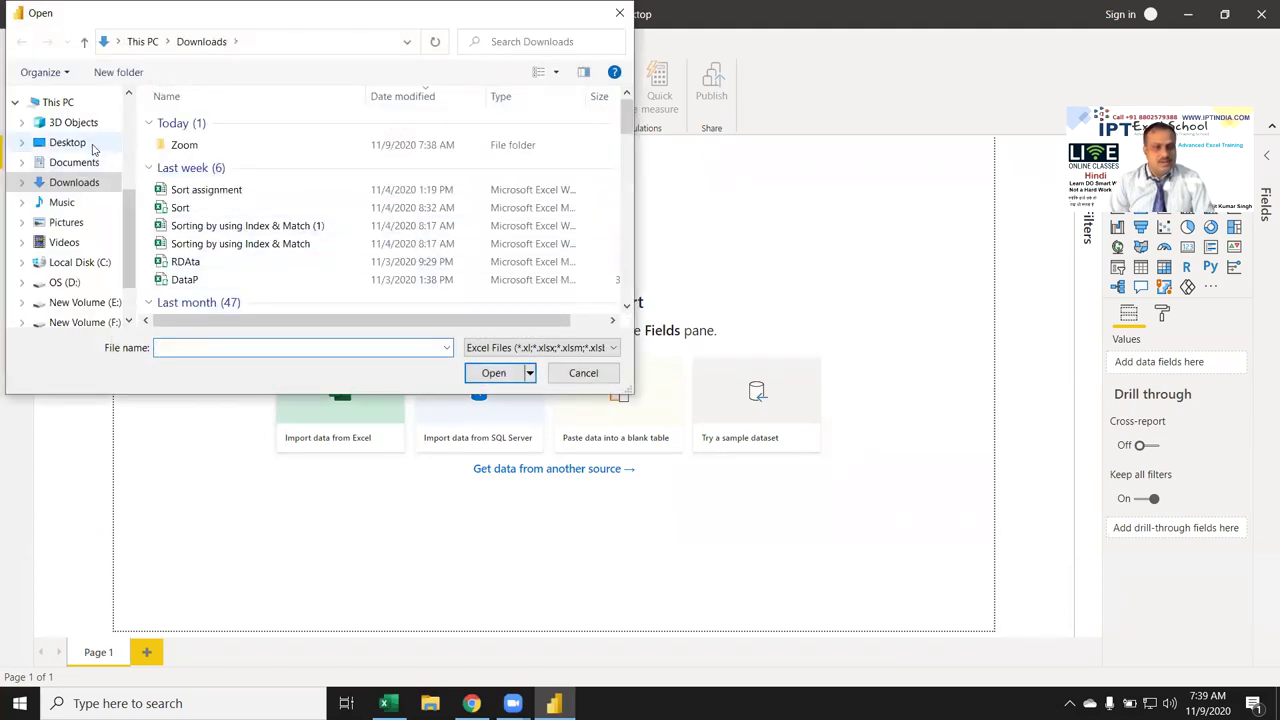
pyautogui.scroll(-2, 285, 245)
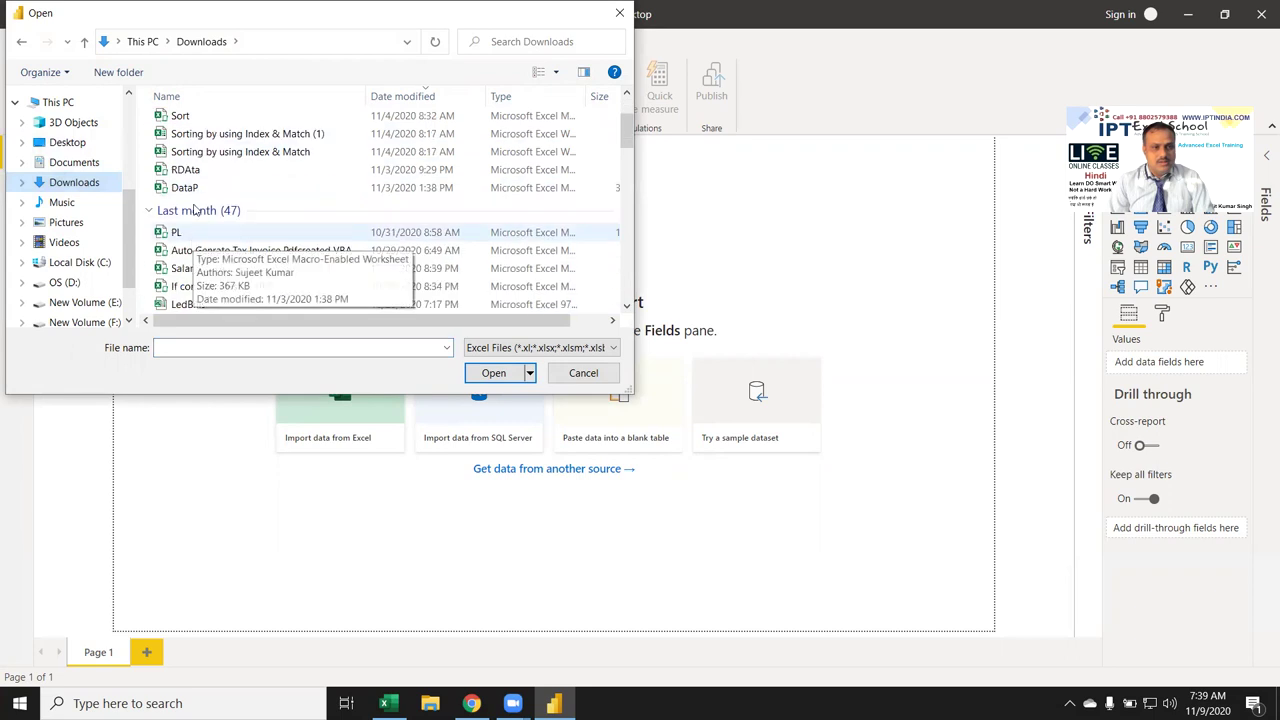
pyautogui.click(190, 187)
pyautogui.click(497, 373)
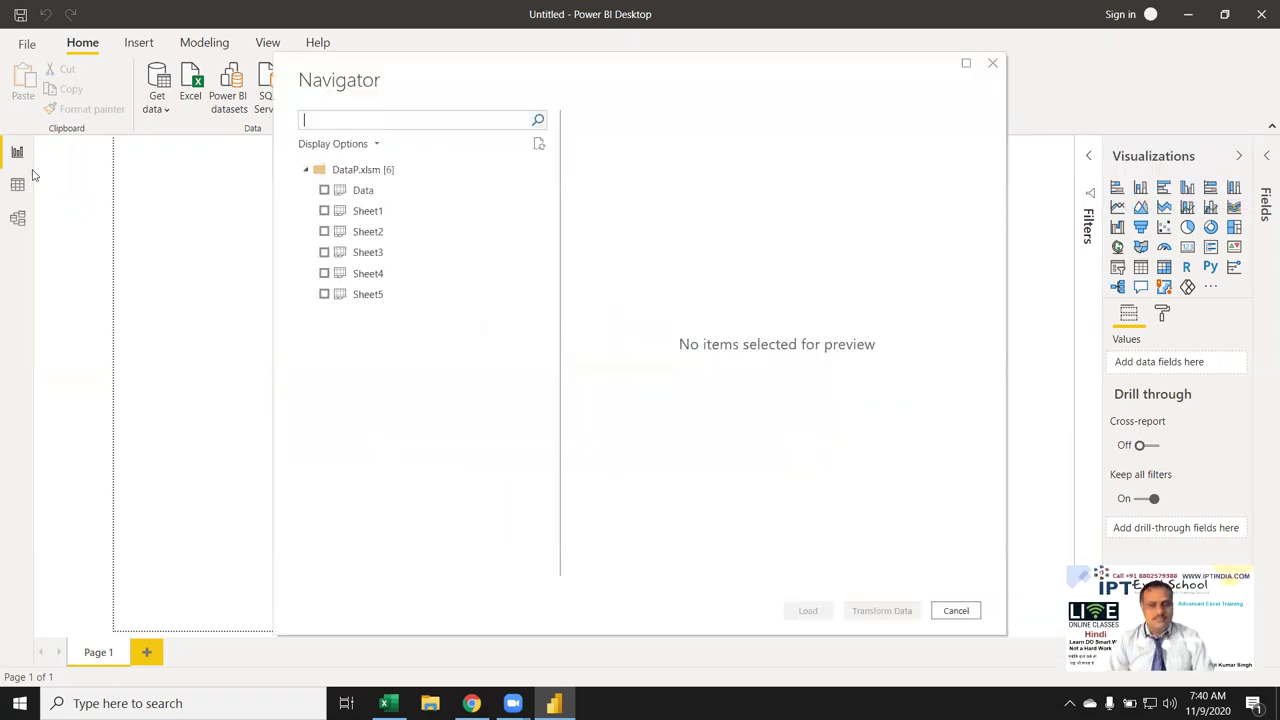
pyautogui.click(324, 190)
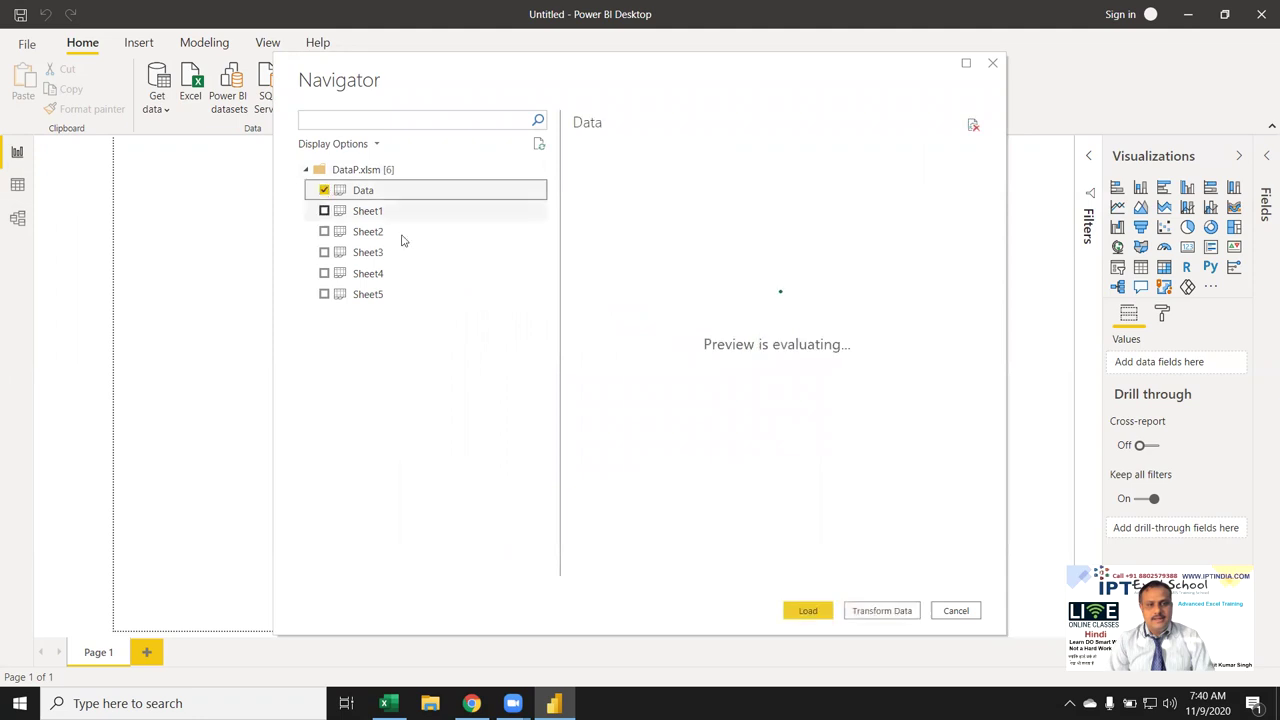
# Load the ticked Data sheet from the Navigator into the report
pyautogui.click(809, 611)
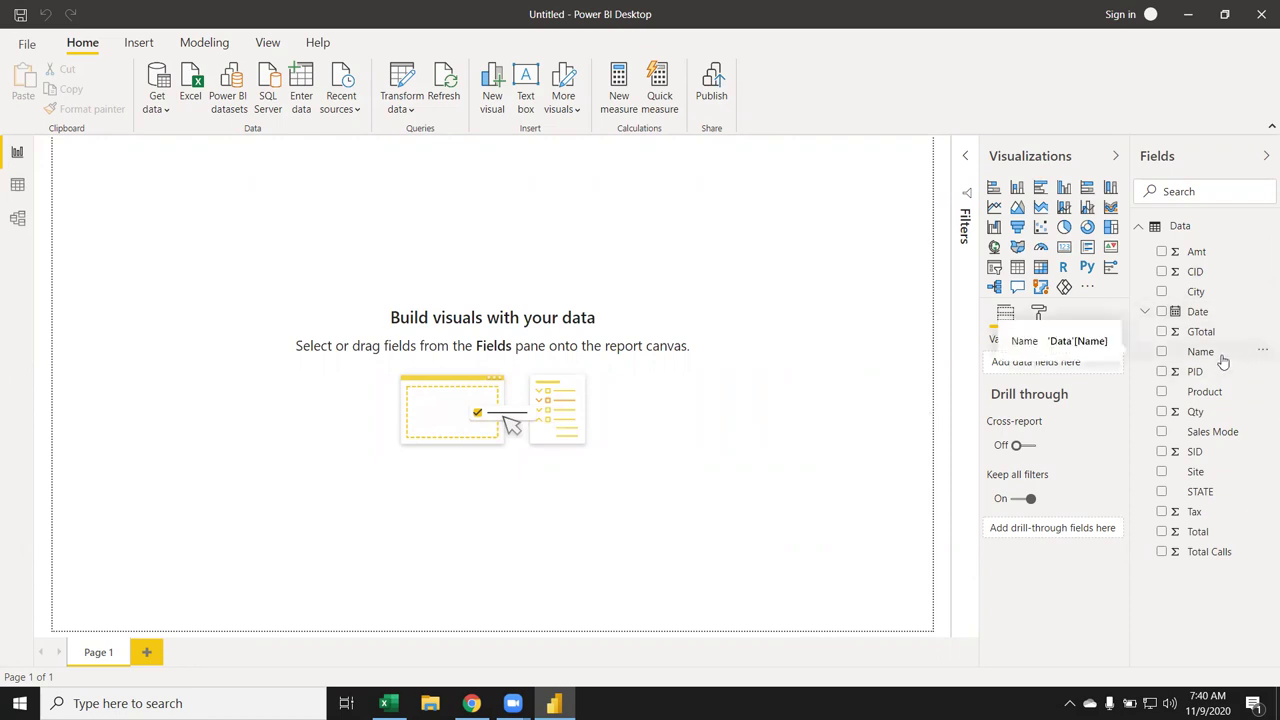
# Build a clustered column chart of Qty by Name and enlarge it at the top left
pyautogui.moveTo(1221, 360); pyautogui.dragTo(150, 177)
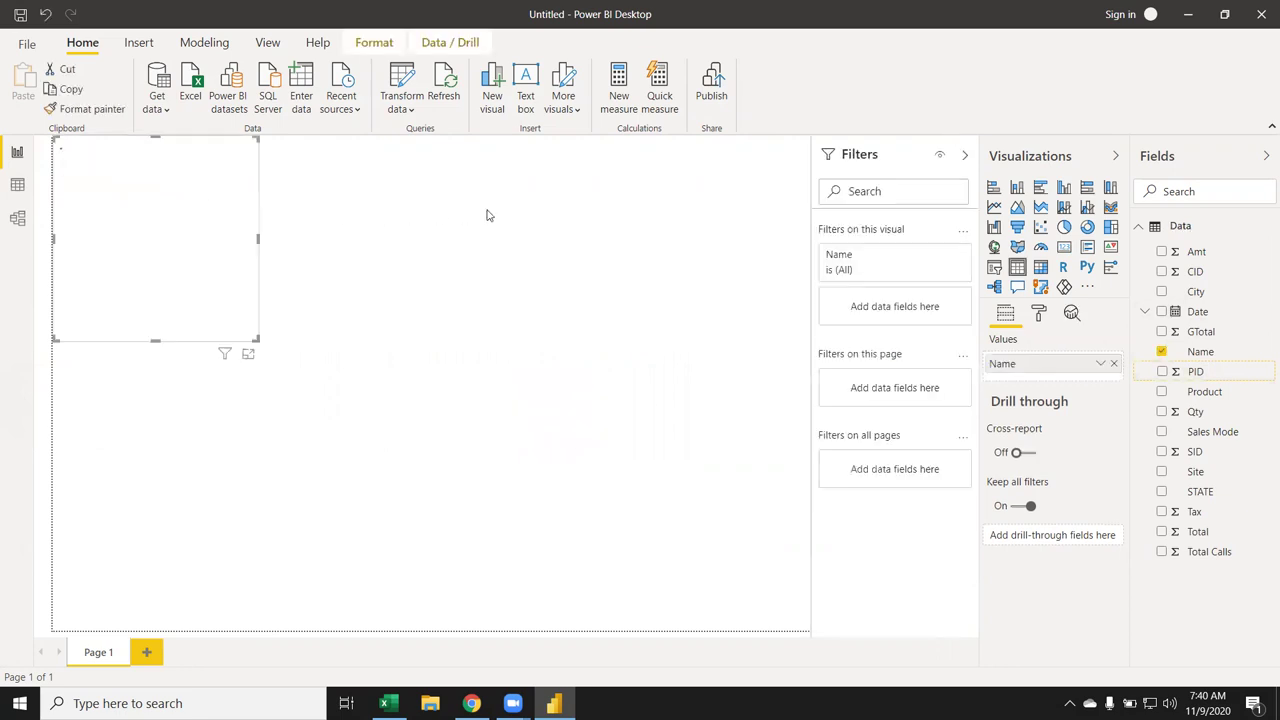
pyautogui.moveTo(1195, 451); pyautogui.dragTo(103, 238)
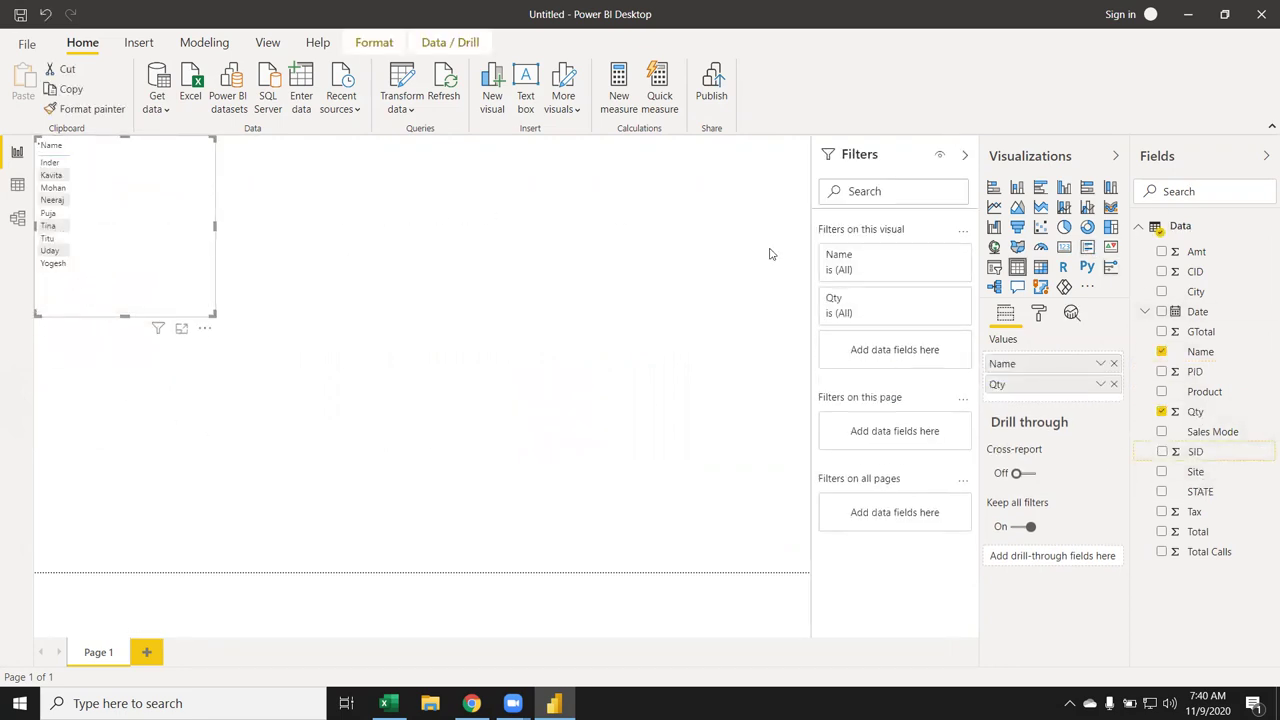
pyautogui.click(1064, 187)
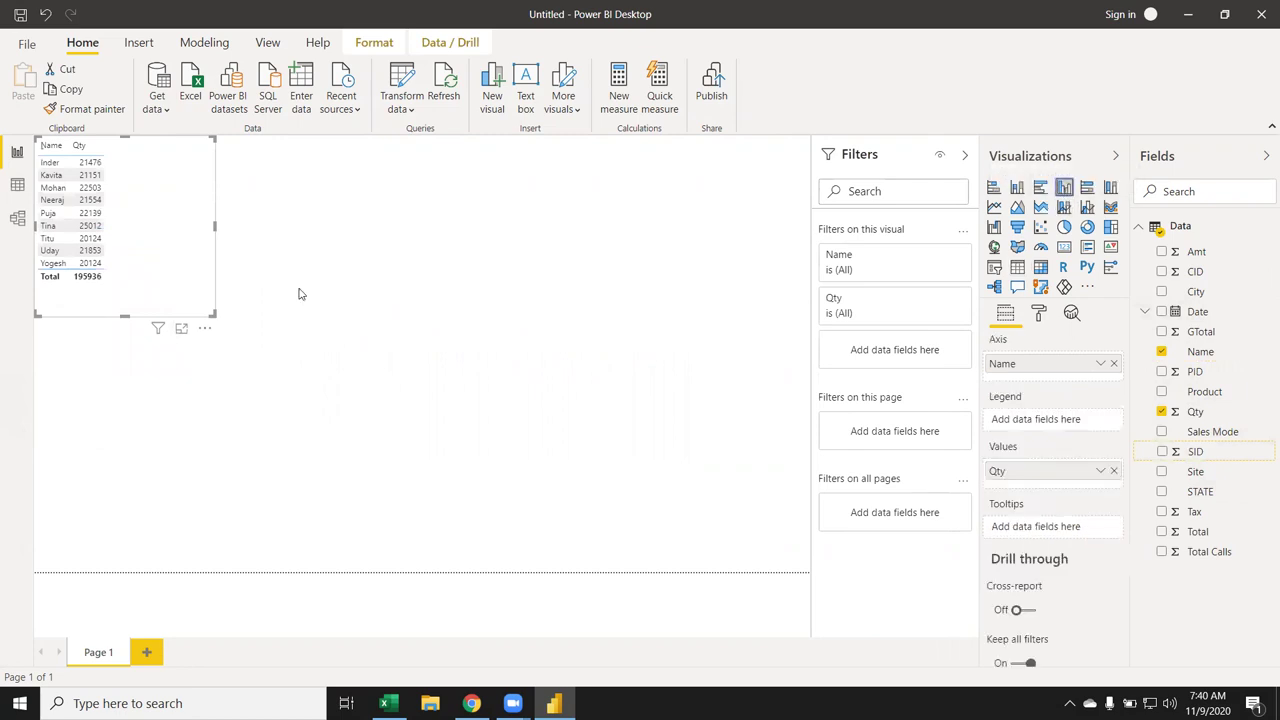
pyautogui.moveTo(215, 316)
pyautogui.mouseDown()
pyautogui.moveTo(308, 351)
pyautogui.moveTo(256, 375)
pyautogui.mouseUp()
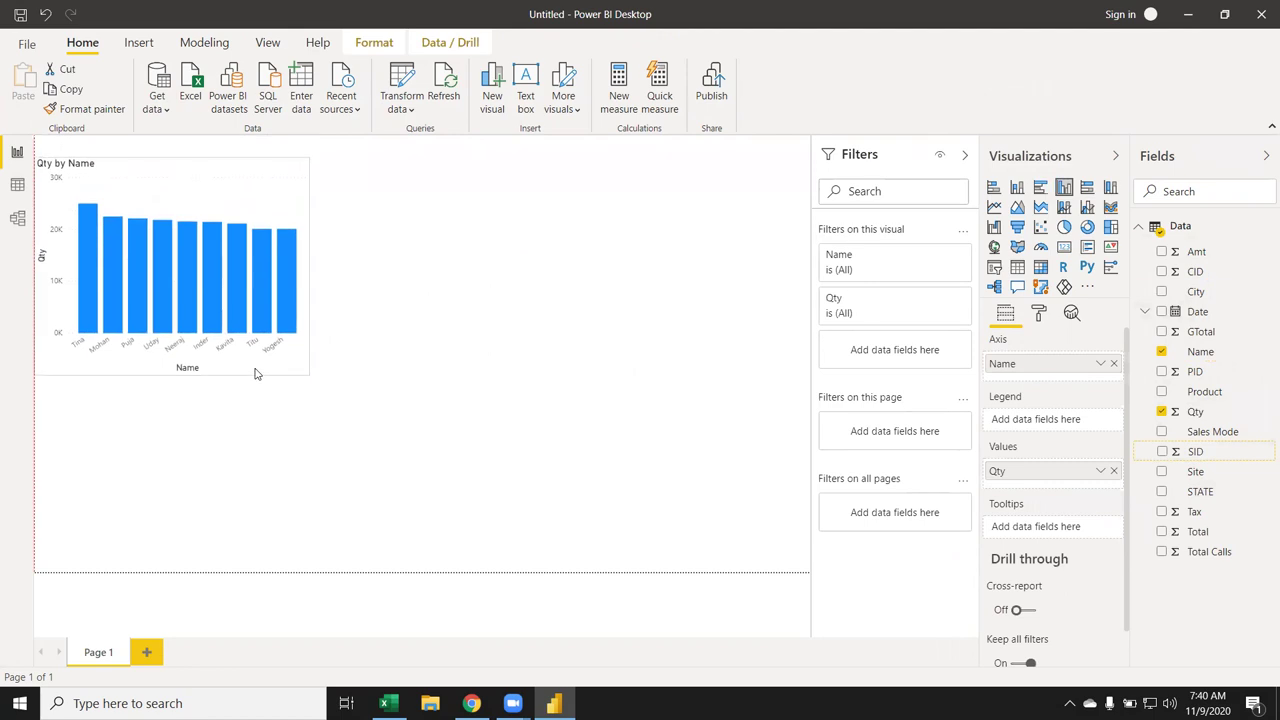
# Add a Product slicer in Dropdown style, shrink it and place it above the Qty by Name chart
pyautogui.click(540, 274)
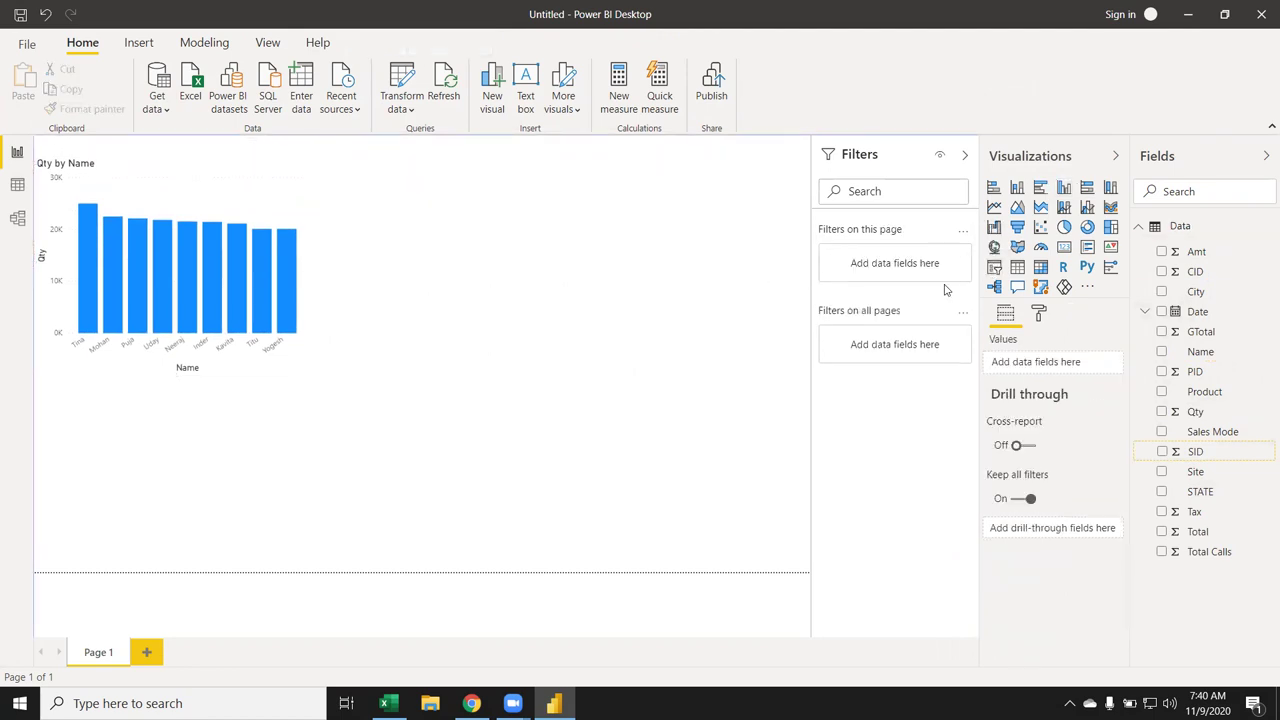
pyautogui.click(994, 267)
pyautogui.moveTo(142, 444); pyautogui.dragTo(408, 206)
pyautogui.moveTo(1203, 411); pyautogui.dragTo(484, 305)
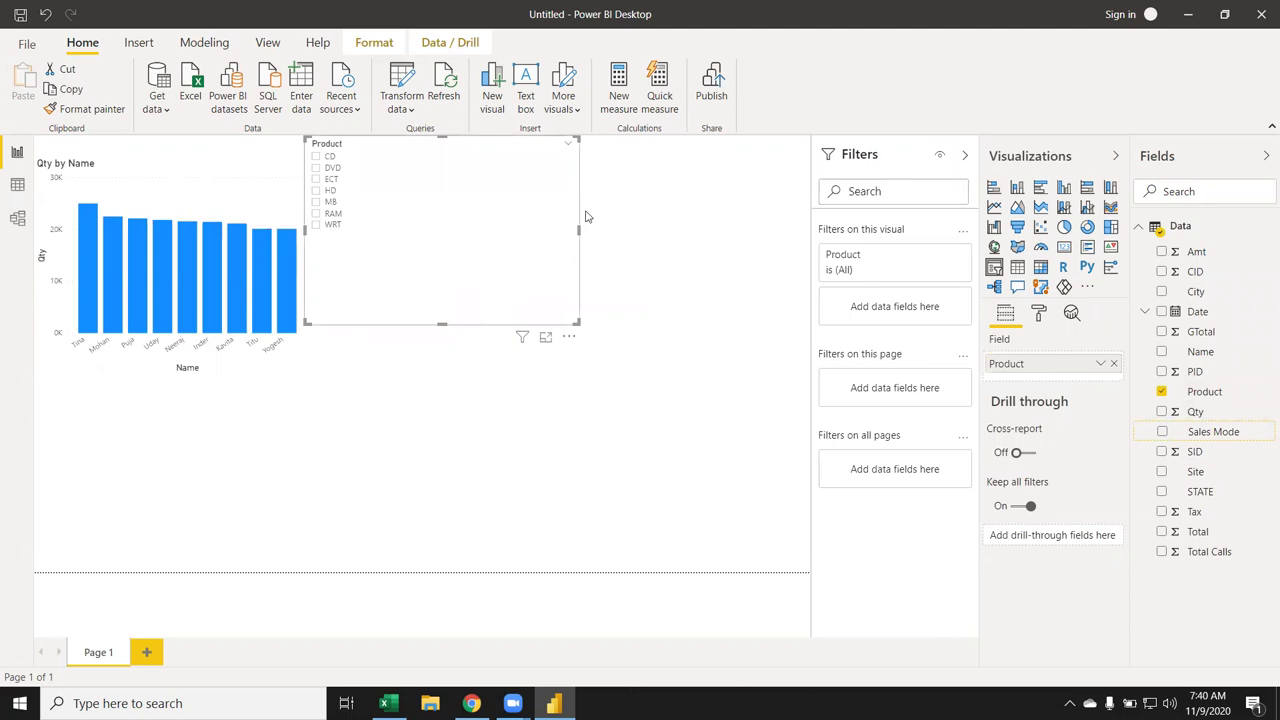
pyautogui.click(565, 149)
pyautogui.click(578, 181)
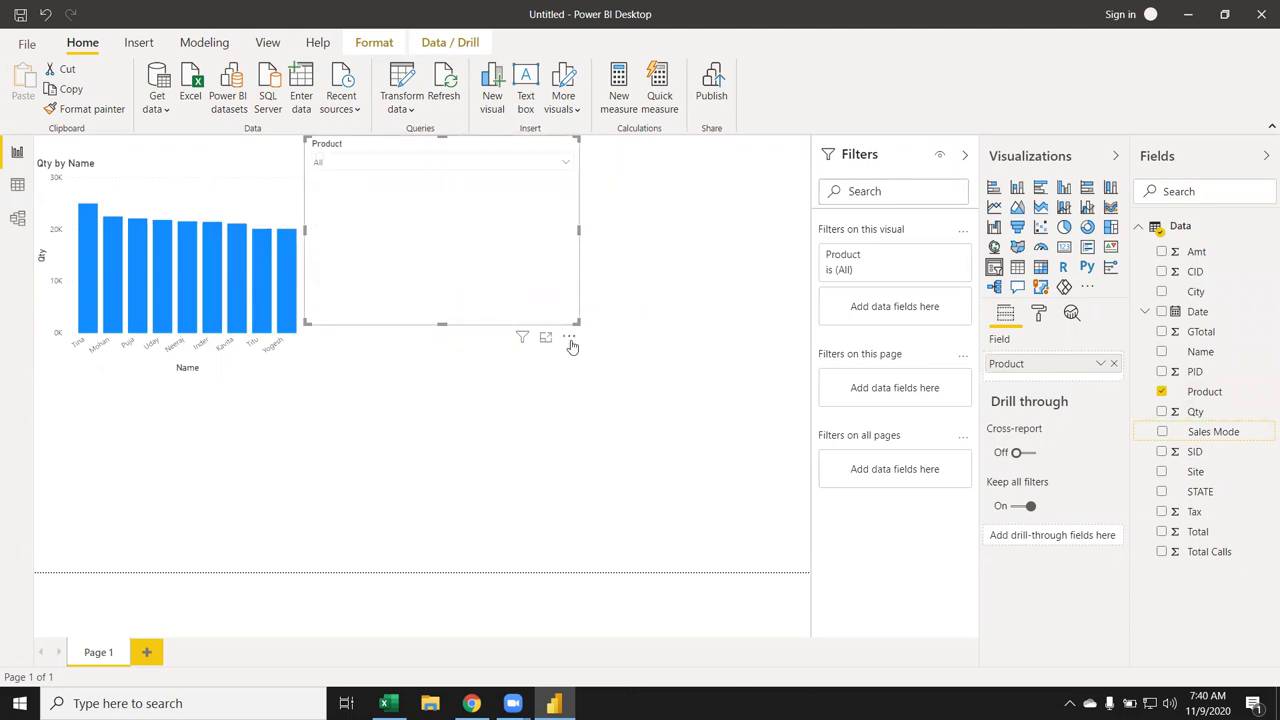
pyautogui.moveTo(576, 321); pyautogui.dragTo(521, 188)
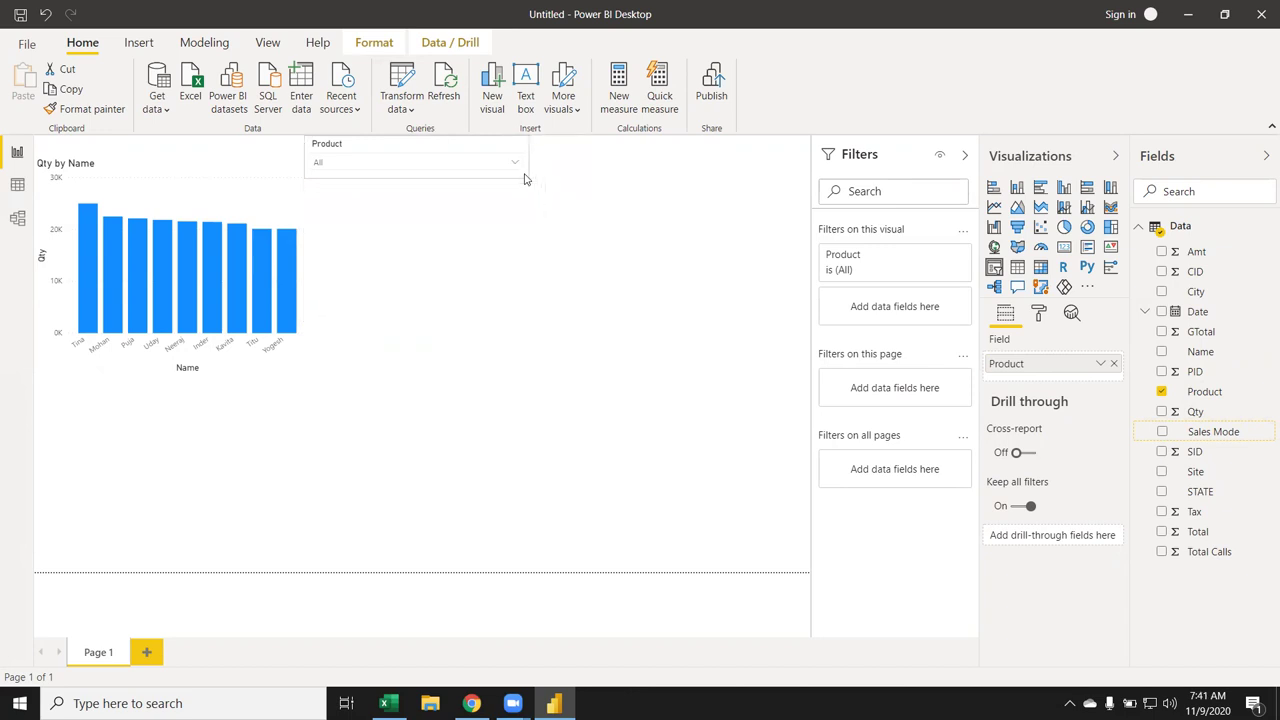
pyautogui.moveTo(420, 152); pyautogui.dragTo(234, 157)
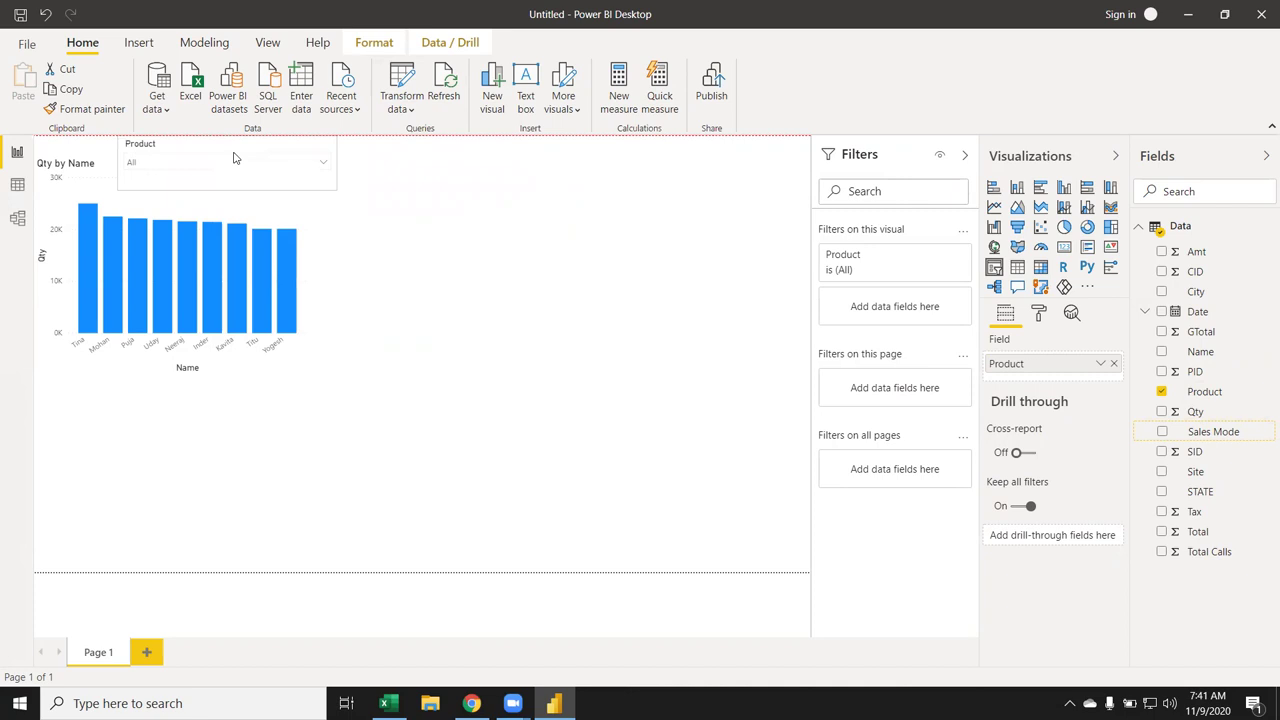
pyautogui.click(532, 248)
pyautogui.click(323, 164)
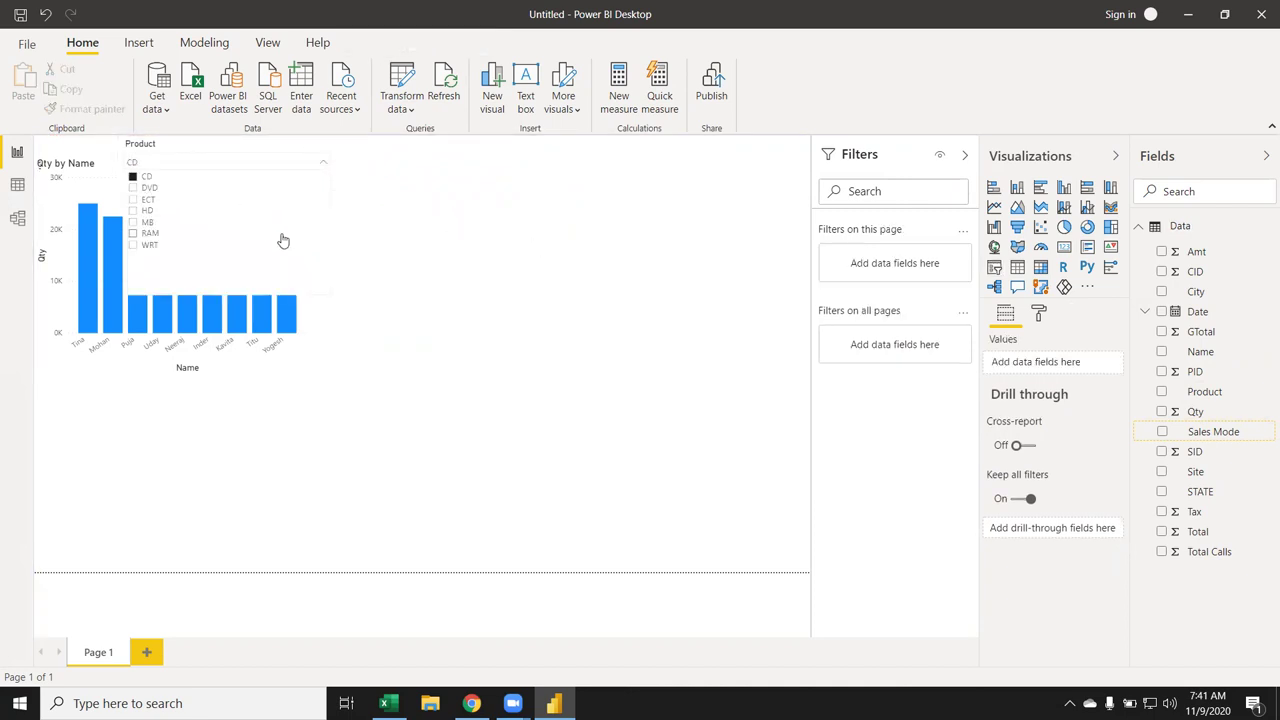
pyautogui.click(138, 177)
pyautogui.click(134, 177)
pyautogui.click(134, 177)
pyautogui.click(134, 189)
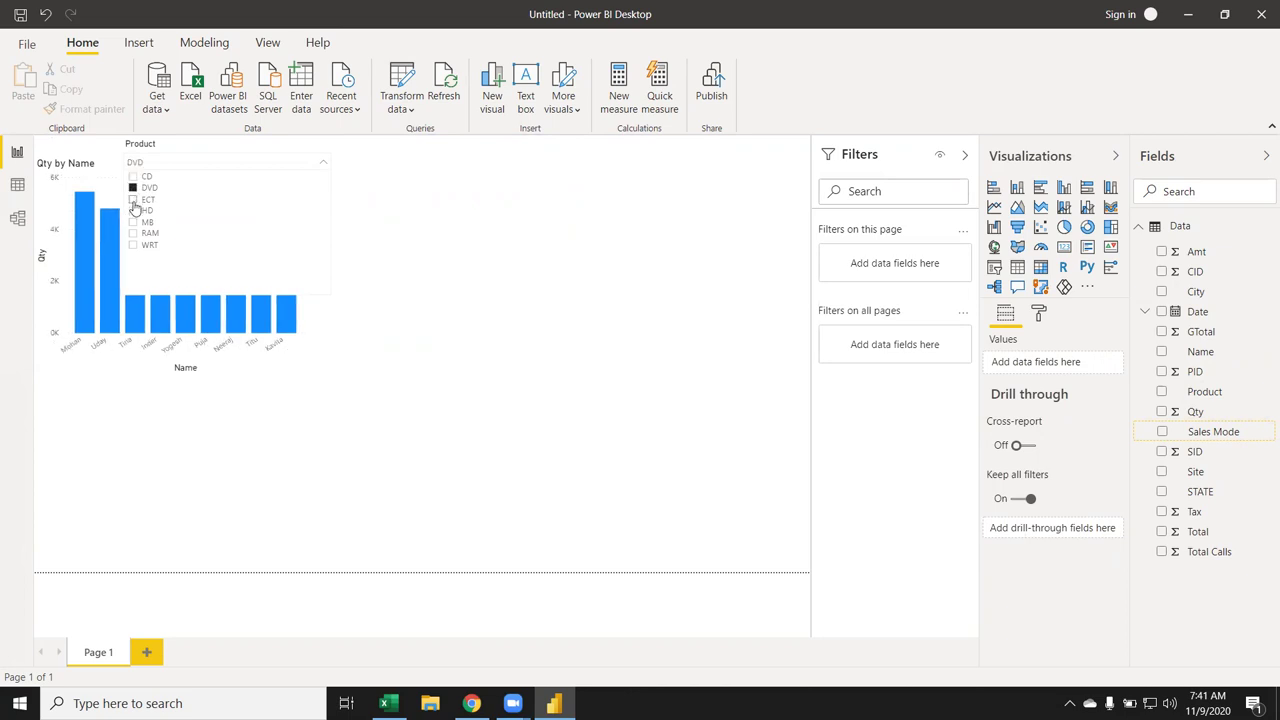
pyautogui.click(134, 200)
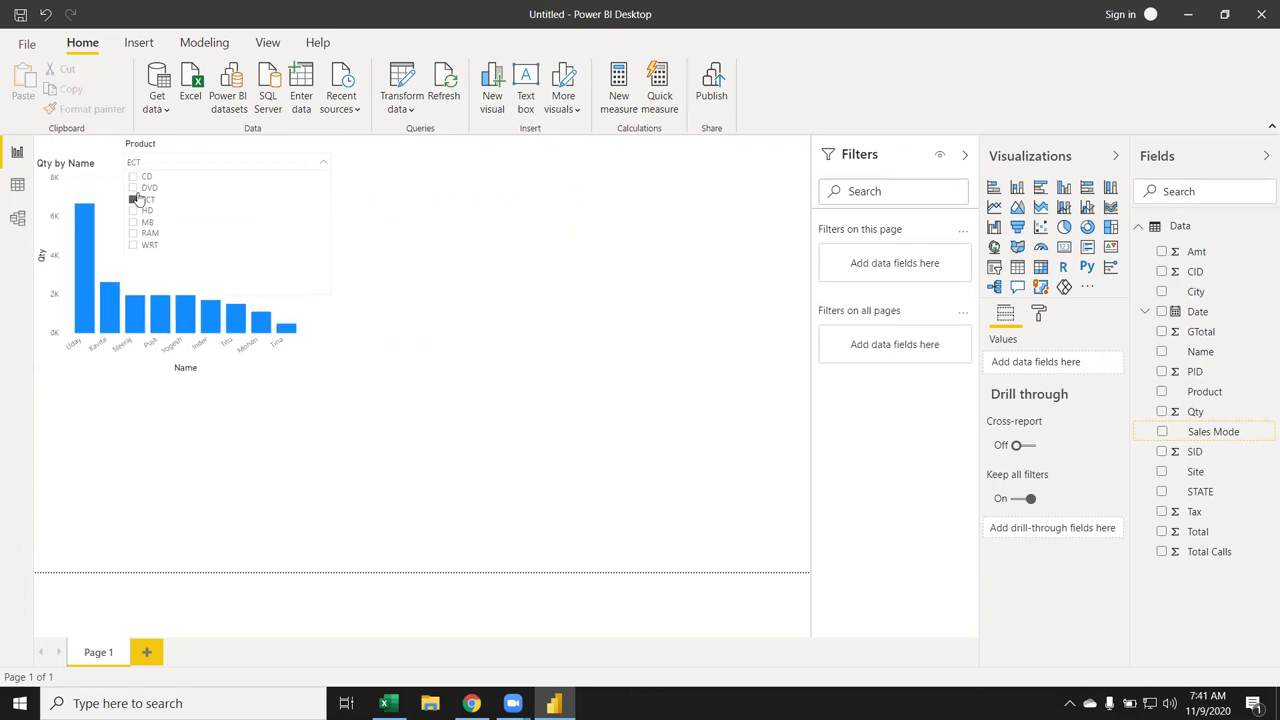
pyautogui.click(136, 178)
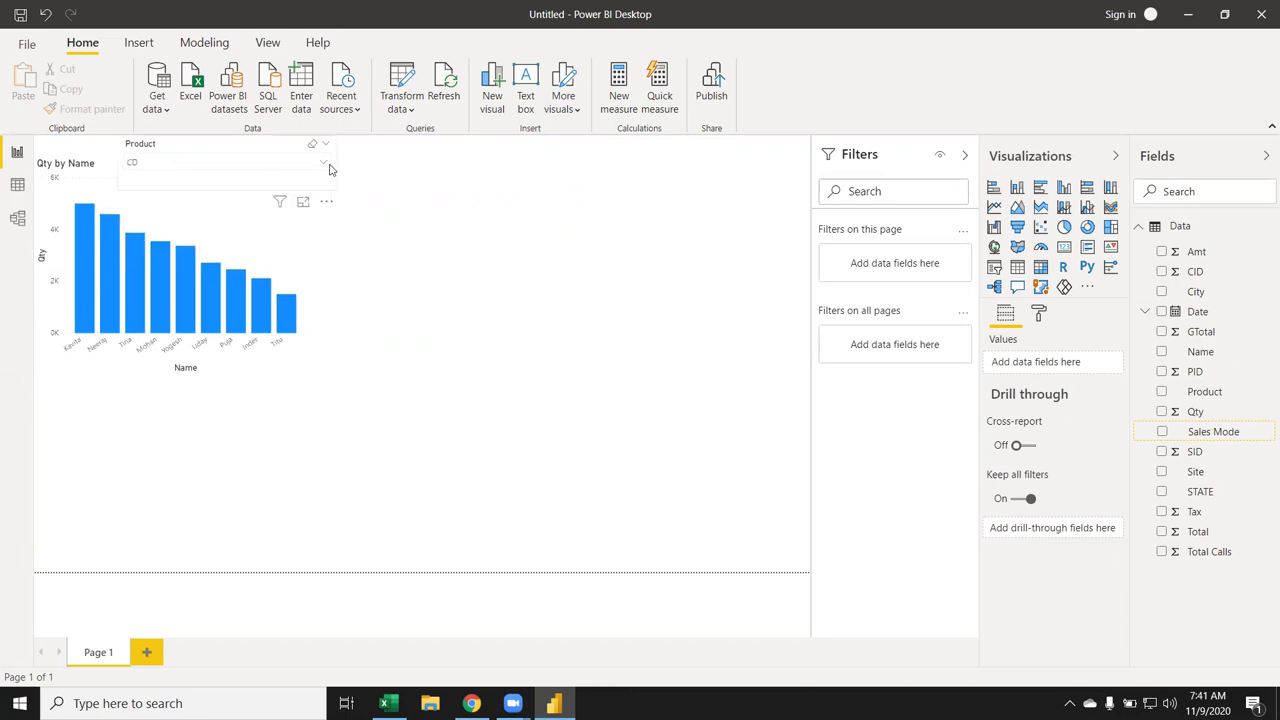
pyautogui.click(330, 167)
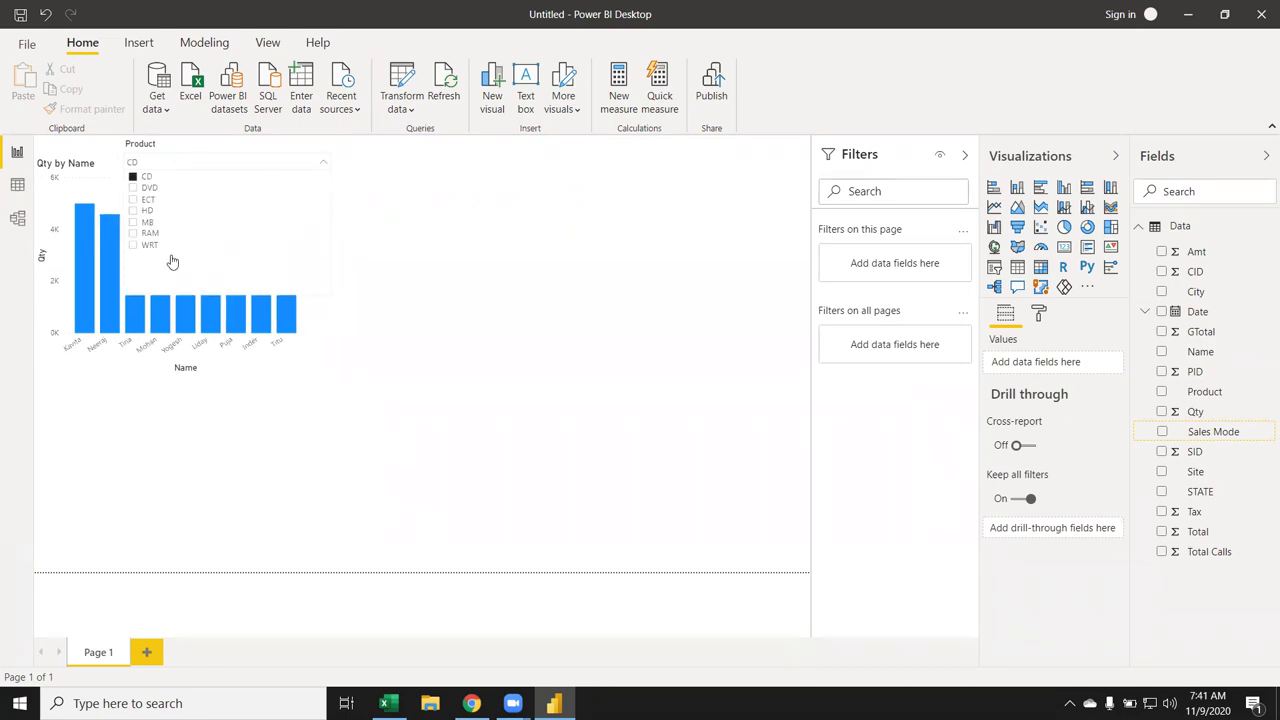
pyautogui.click(133, 246)
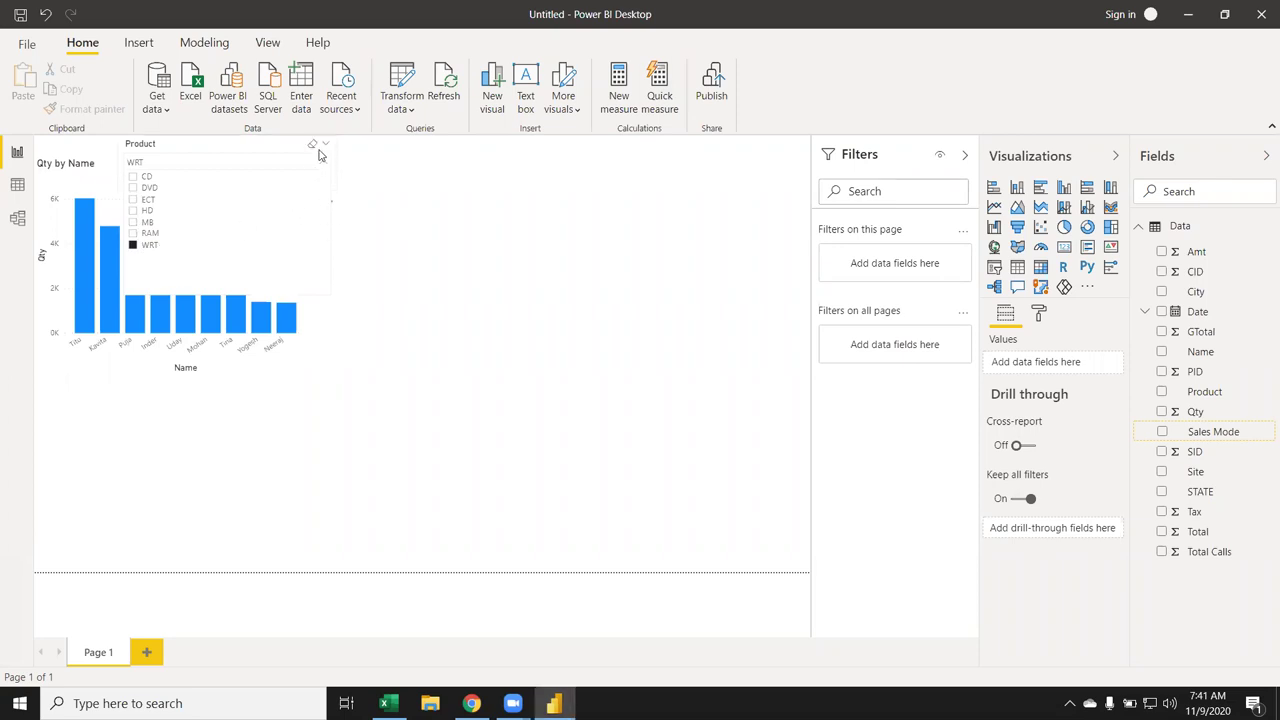
pyautogui.click(312, 150)
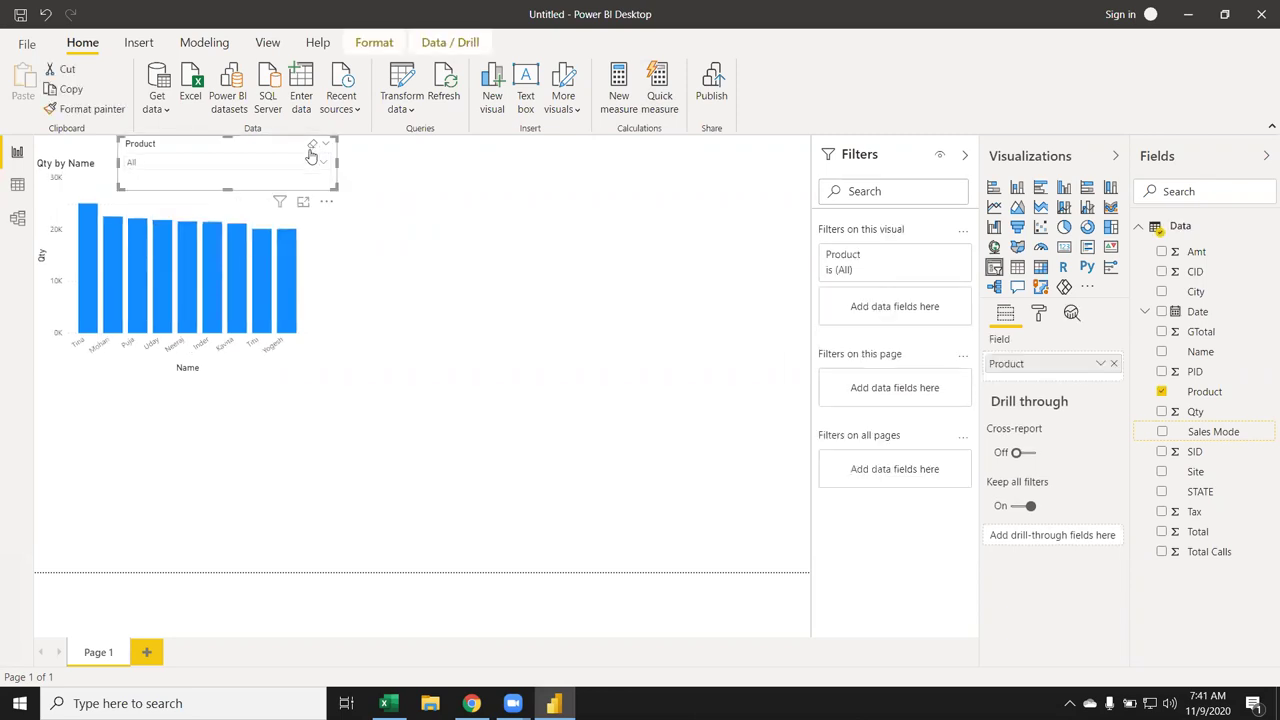
pyautogui.click(325, 204)
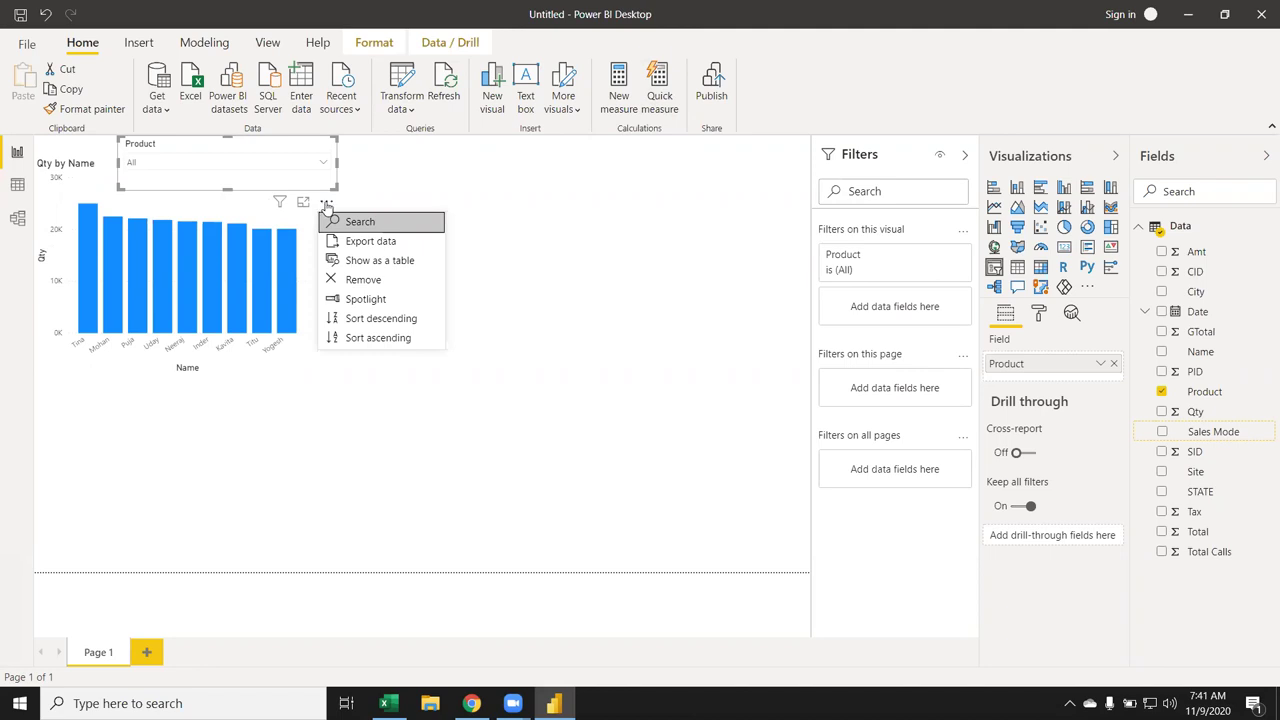
pyautogui.click(536, 195)
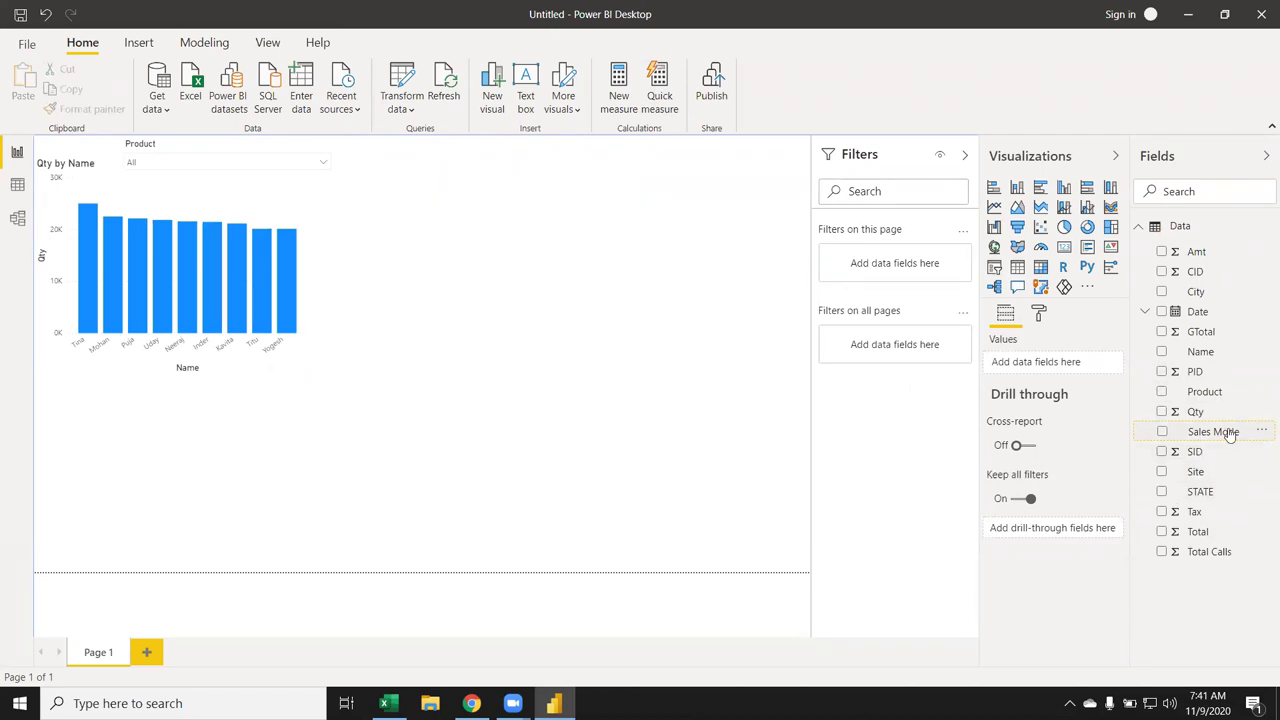
# Create a Total by Sales Mode pie chart, enlarge it and place it beside the column chart
pyautogui.click(1205, 433)
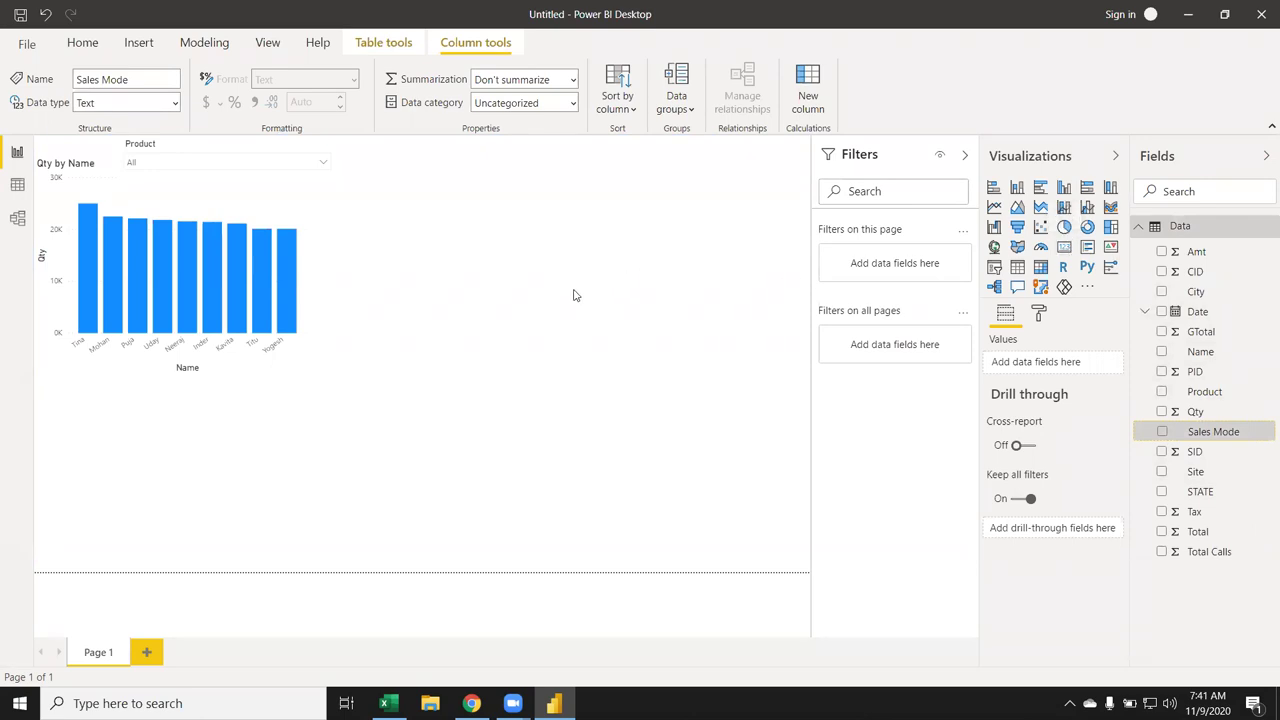
pyautogui.click(574, 295)
pyautogui.click(1162, 432)
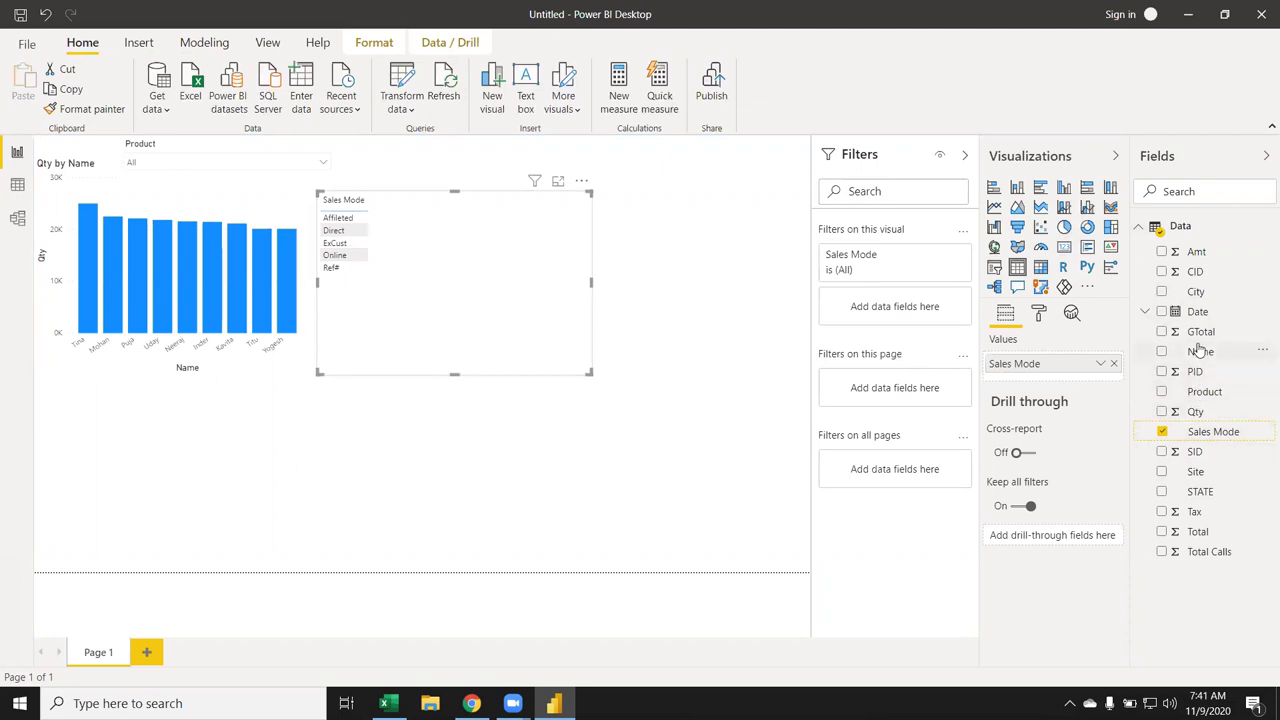
pyautogui.click(1162, 532)
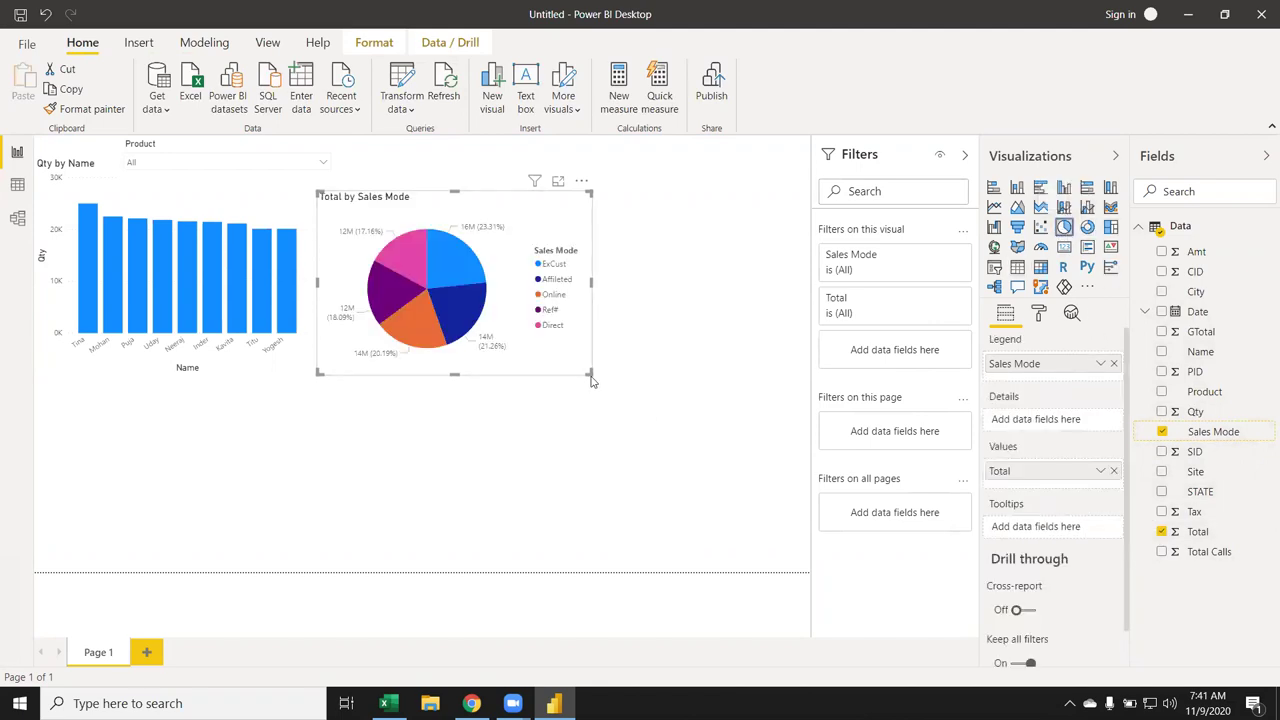
pyautogui.moveTo(591, 373); pyautogui.dragTo(647, 476)
pyautogui.moveTo(456, 232); pyautogui.dragTo(603, 178)
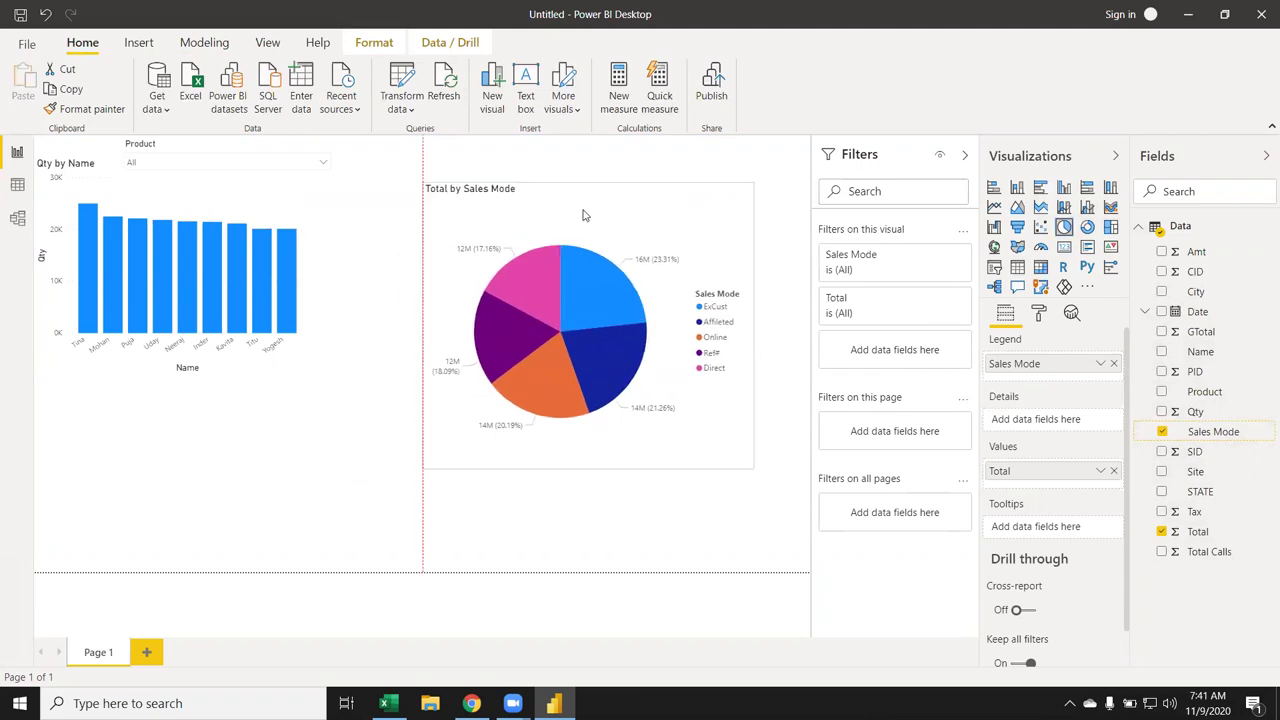
# Try filtering the charts by DVD, then MB, in the Product slicer
pyautogui.click(373, 413)
pyautogui.click(323, 163)
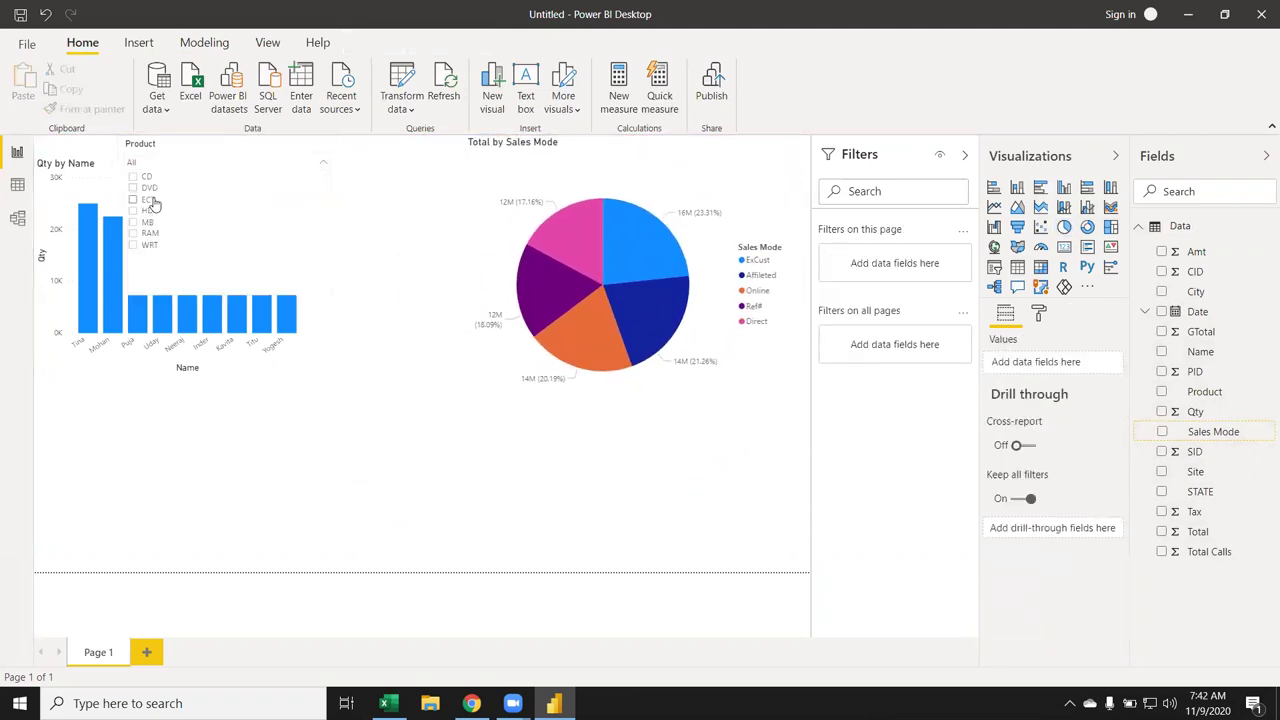
pyautogui.click(140, 188)
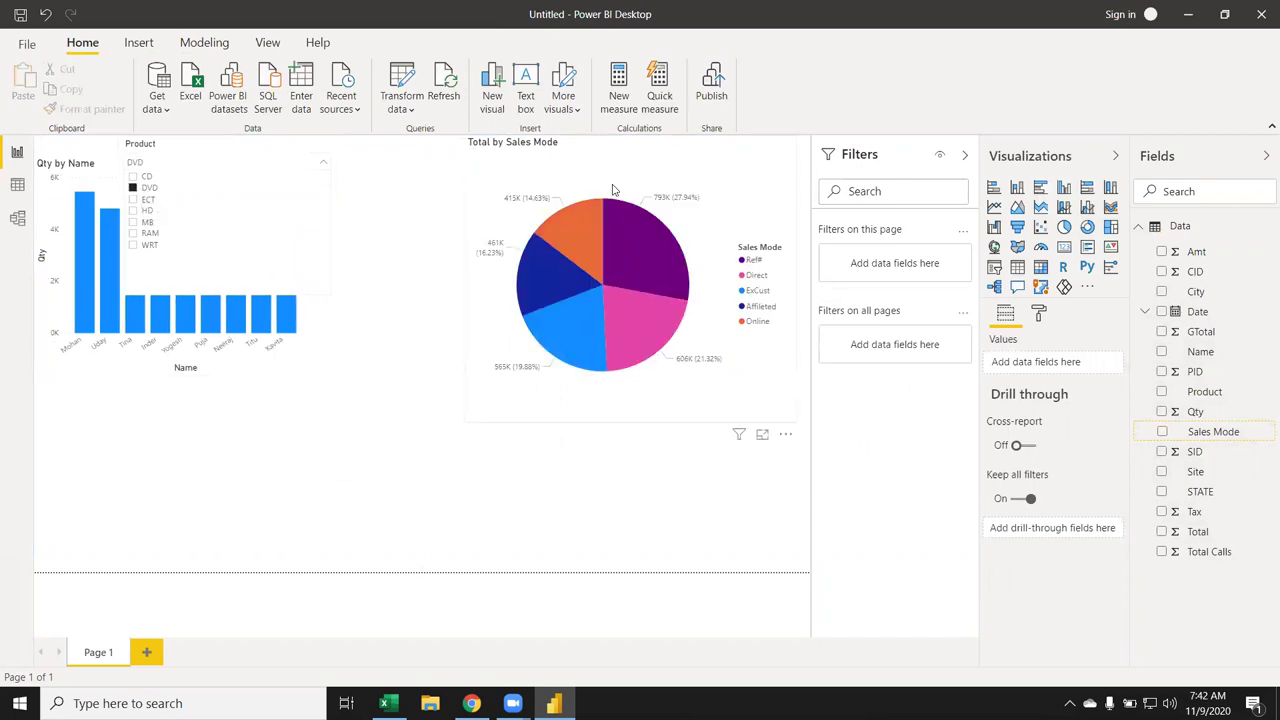
pyautogui.click(133, 222)
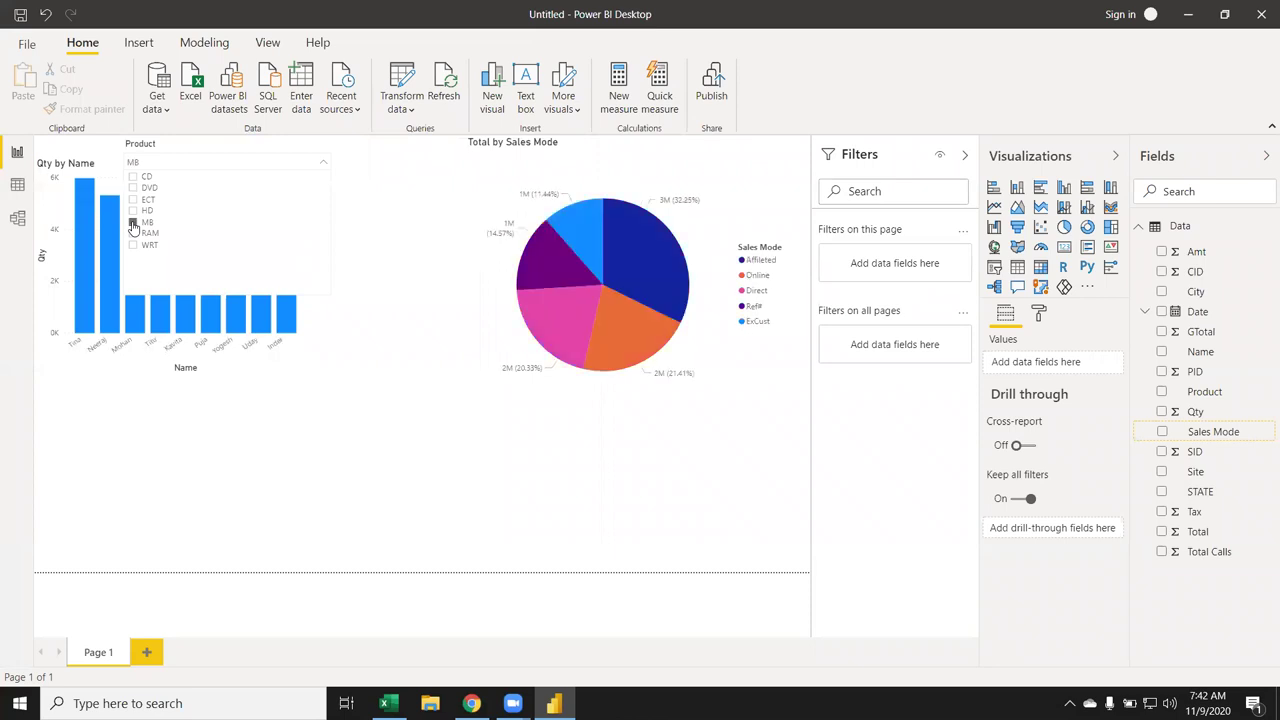
pyautogui.click(368, 535)
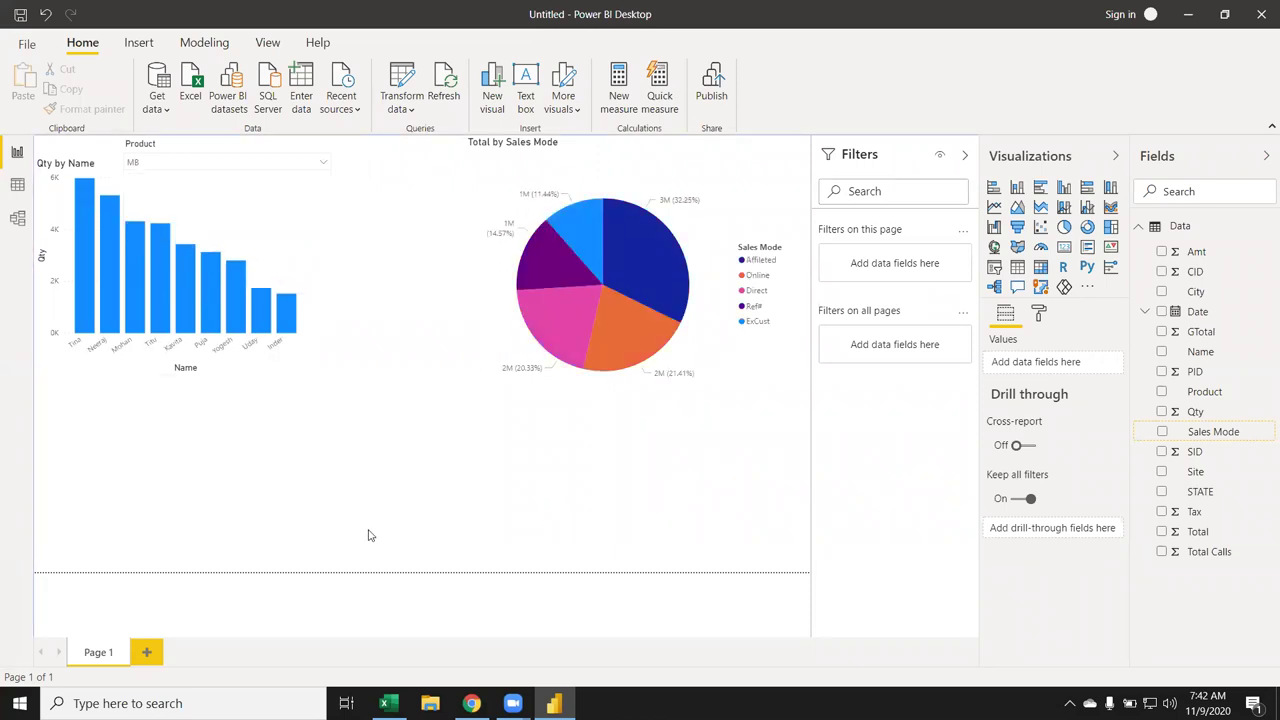
# Switch the Product slicer to CD and select the Total by Sales Mode pie chart
pyautogui.click(321, 162)
pyautogui.click(143, 177)
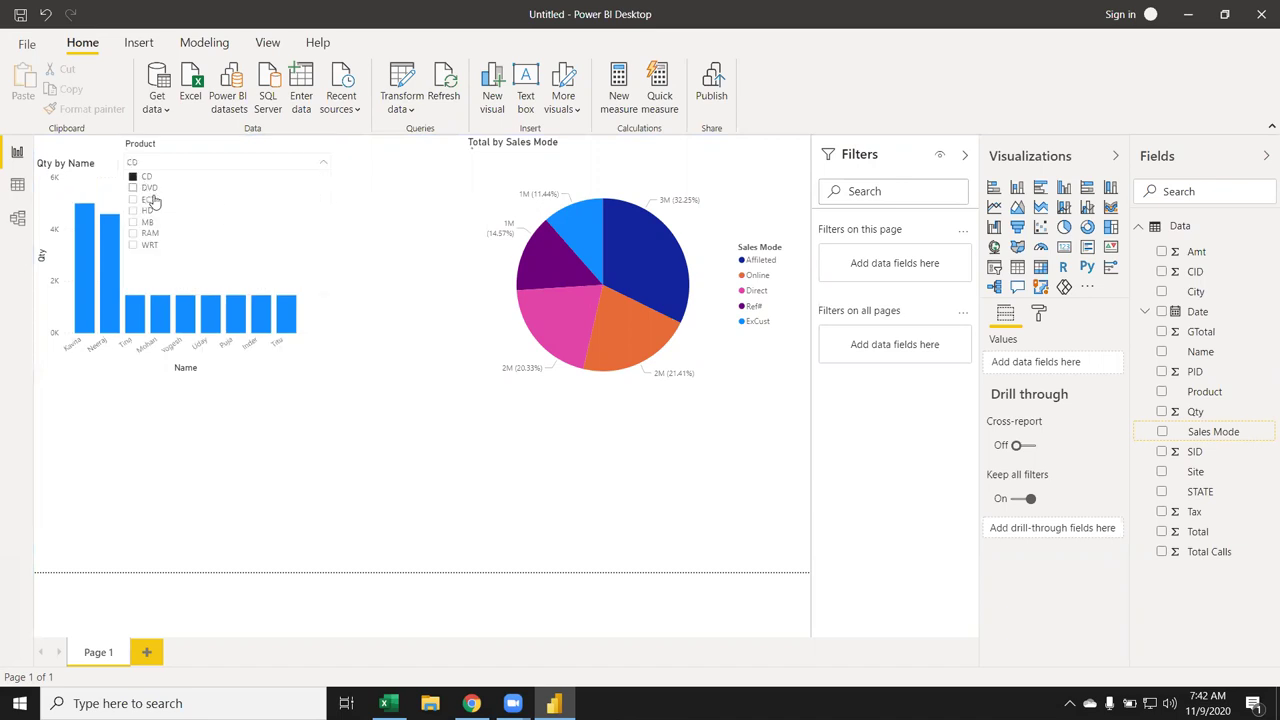
pyautogui.click(407, 403)
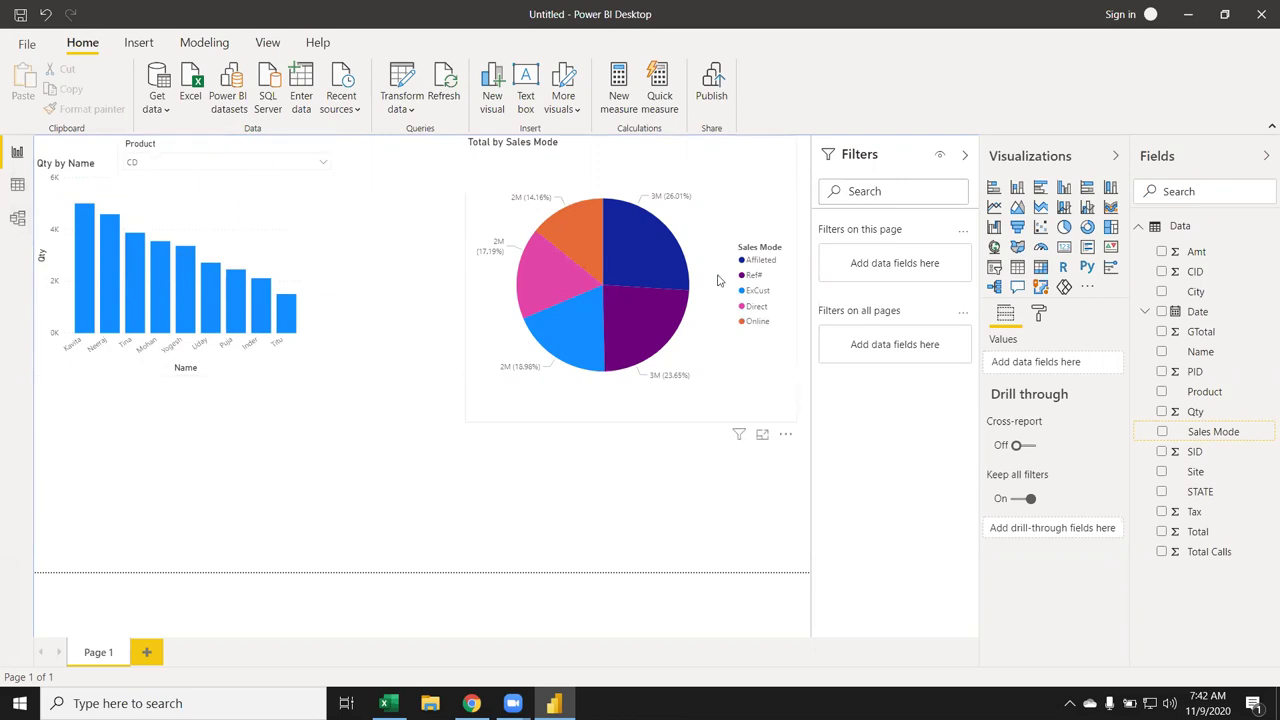
pyautogui.moveTo(538, 258)
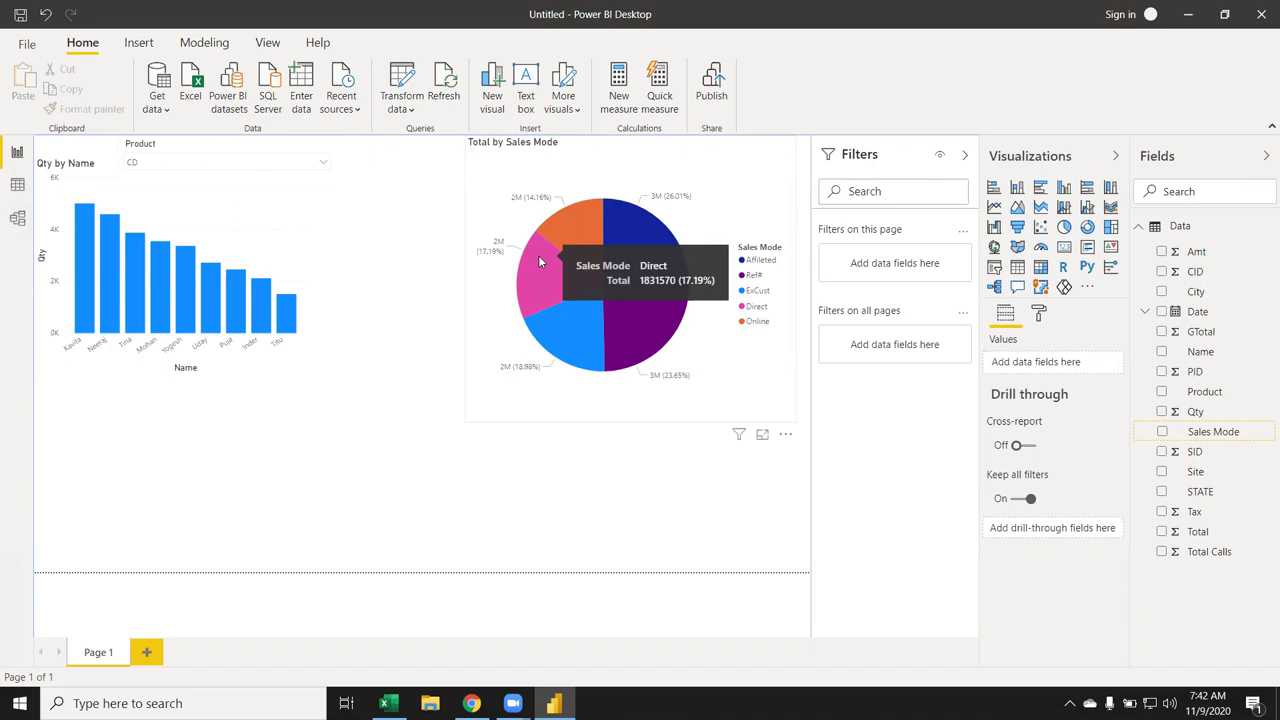
pyautogui.click(551, 163)
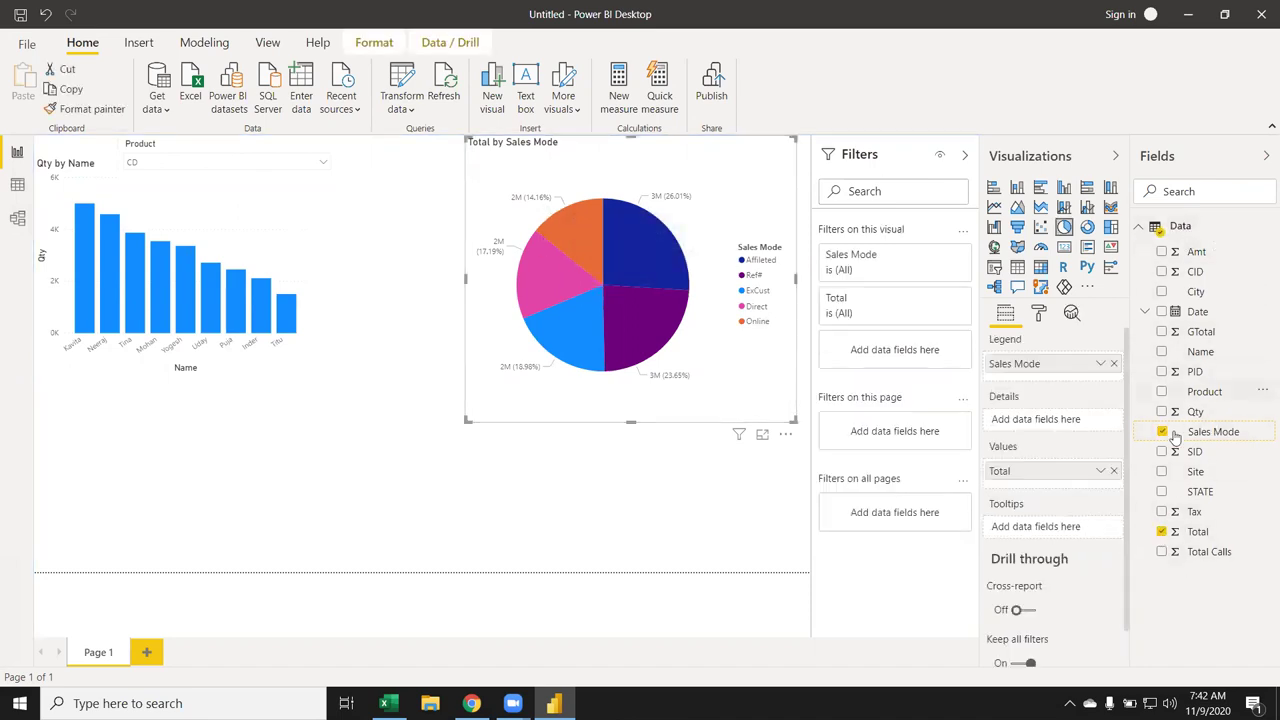
# Delete the Total by Sales Mode pie chart, leaving the column chart and slicer
pyautogui.moveTo(333, 197)
pyautogui.press('Delete')
pyautogui.click(308, 168)
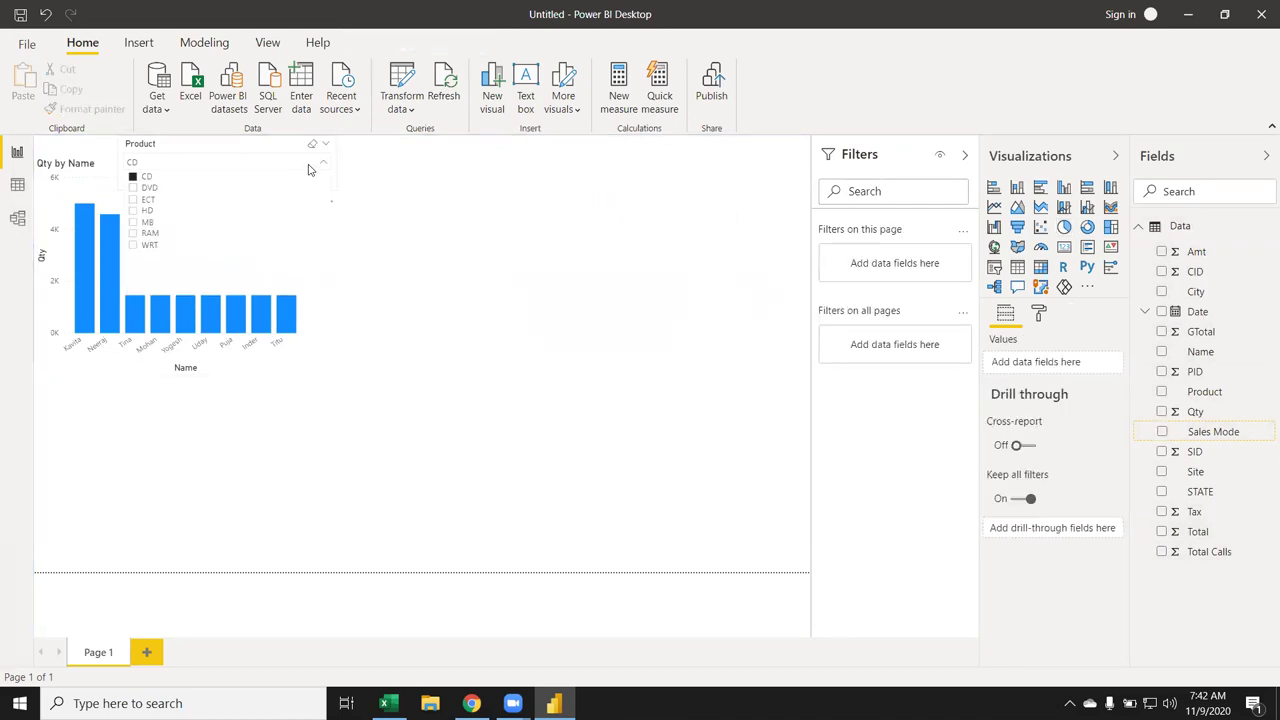
pyautogui.click(403, 208)
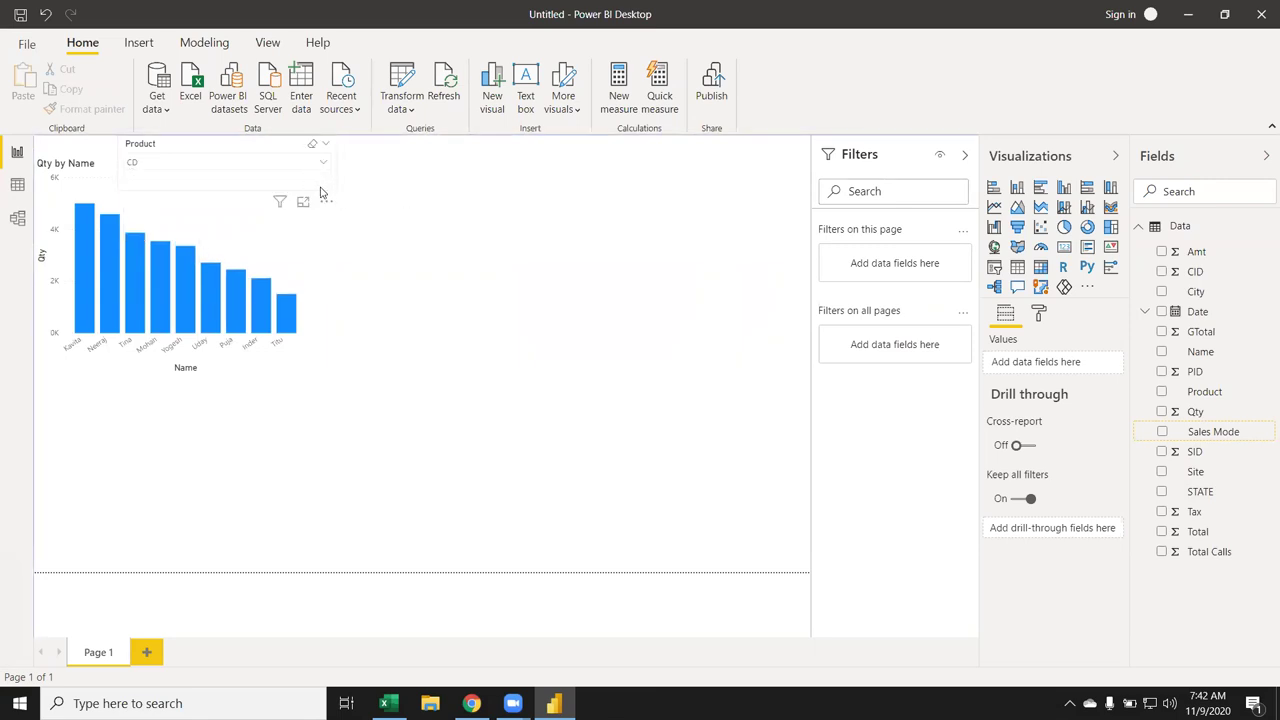
pyautogui.click(327, 205)
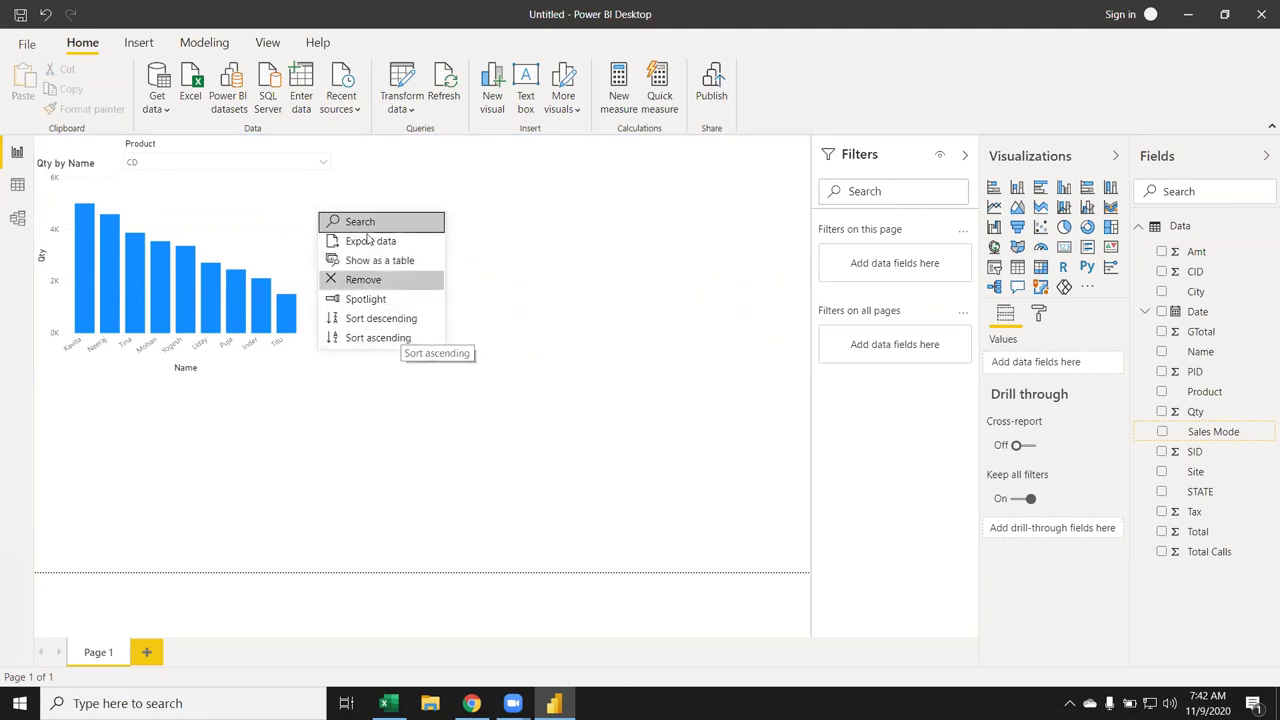
pyautogui.click(314, 147)
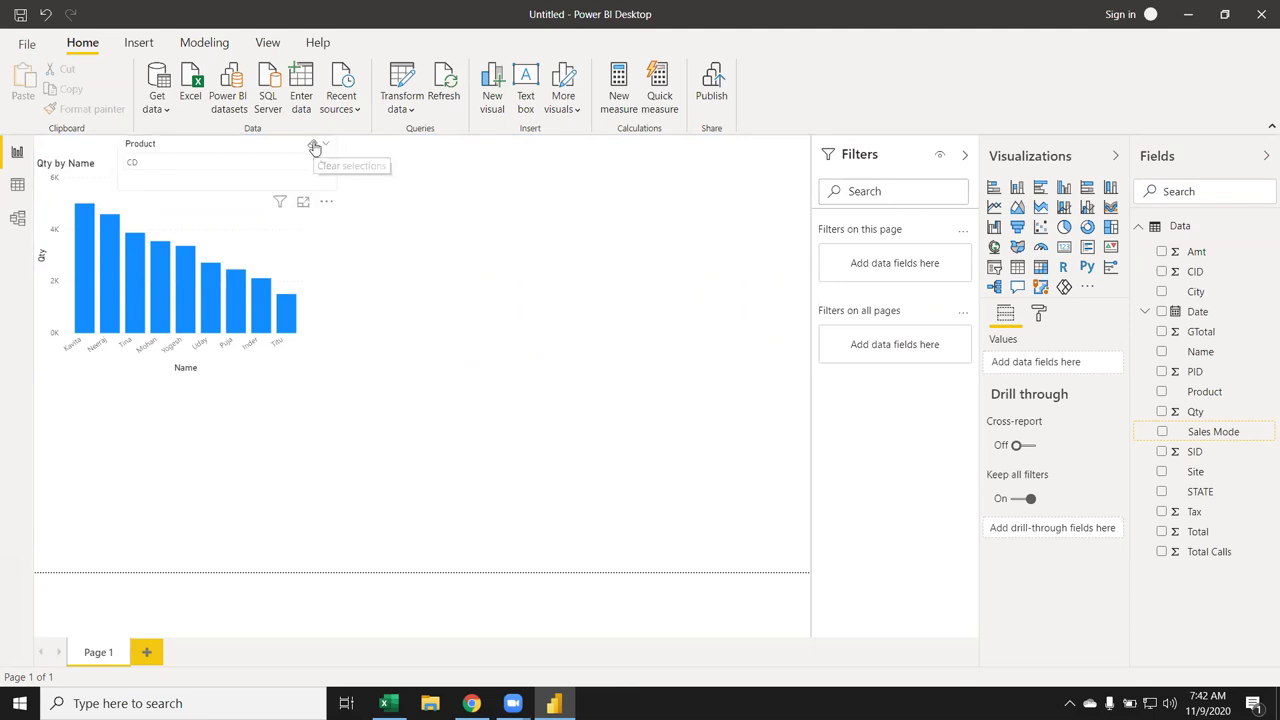
# Turn the Product slicer into an enlarged list and try filtering by WRT, then RAM
pyautogui.click(314, 147)
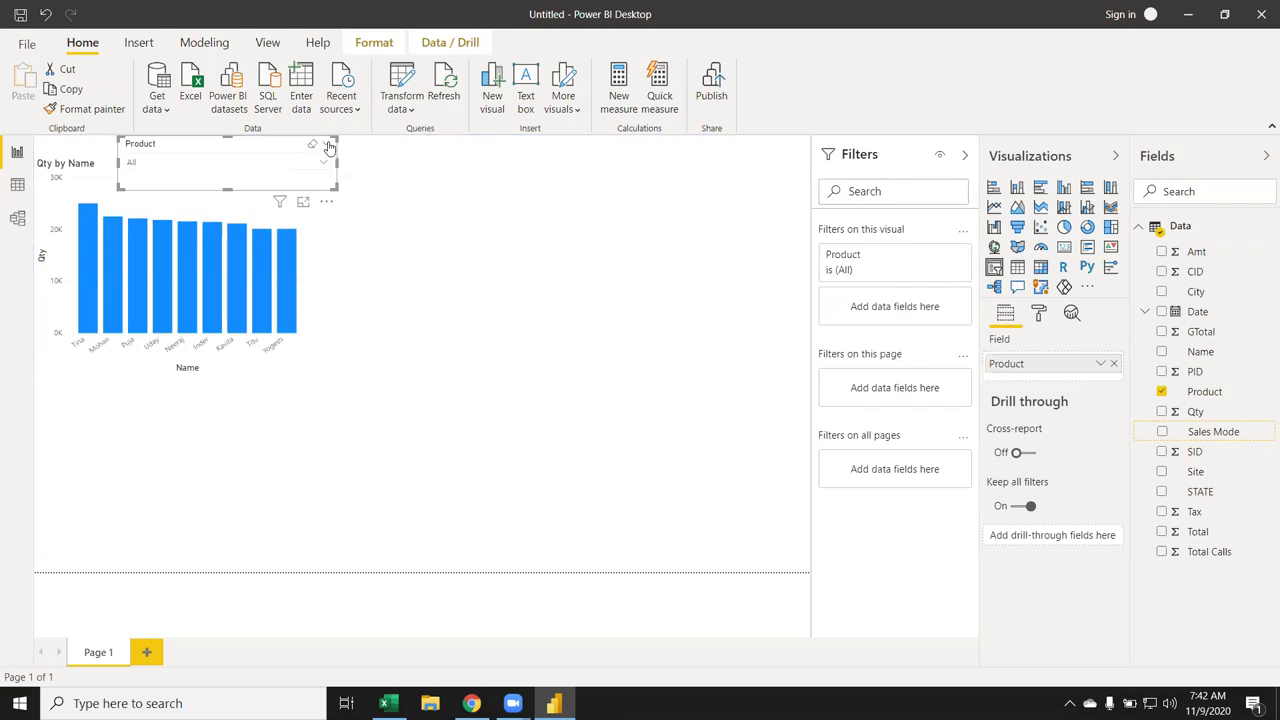
pyautogui.click(329, 146)
pyautogui.click(336, 161)
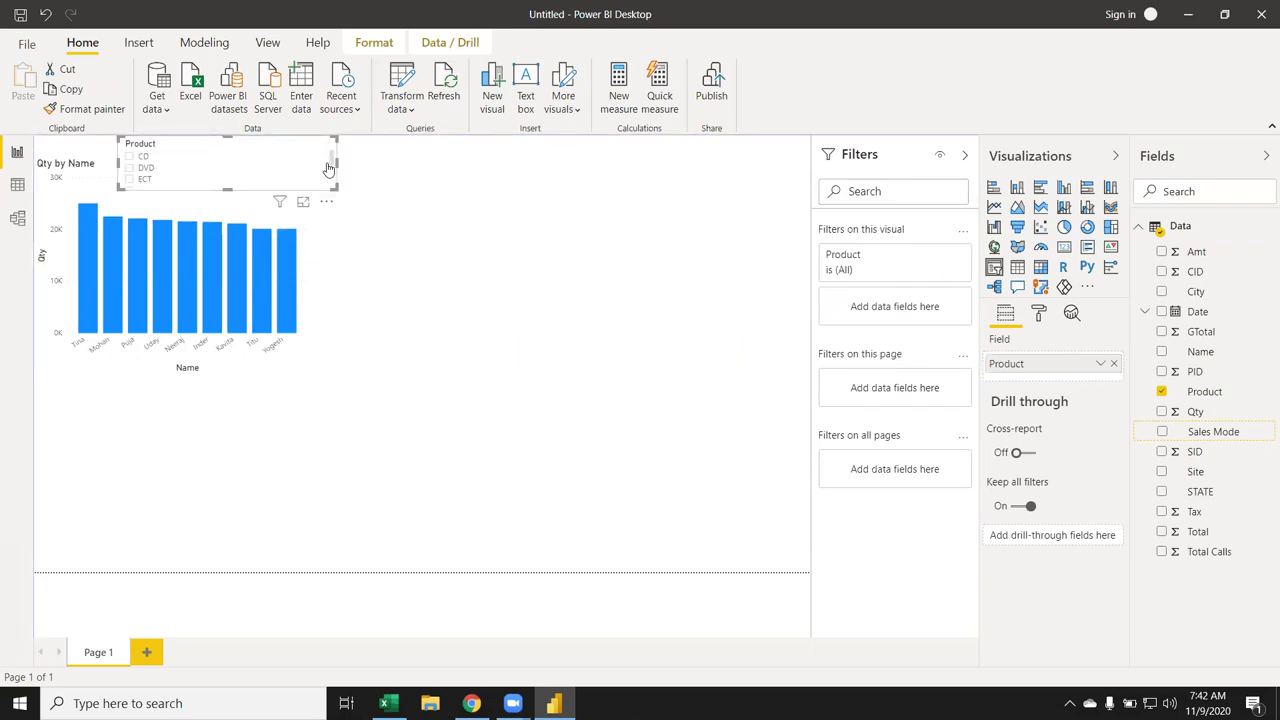
pyautogui.moveTo(337, 187); pyautogui.dragTo(381, 302)
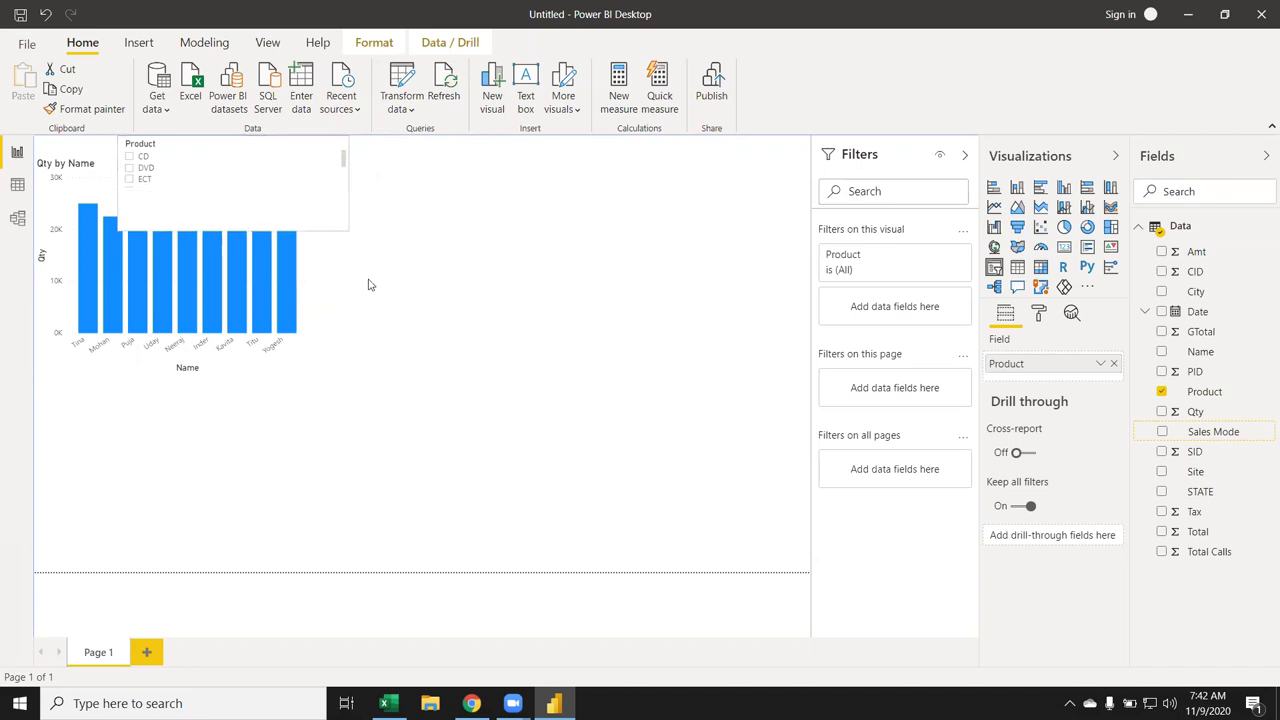
pyautogui.click(129, 225)
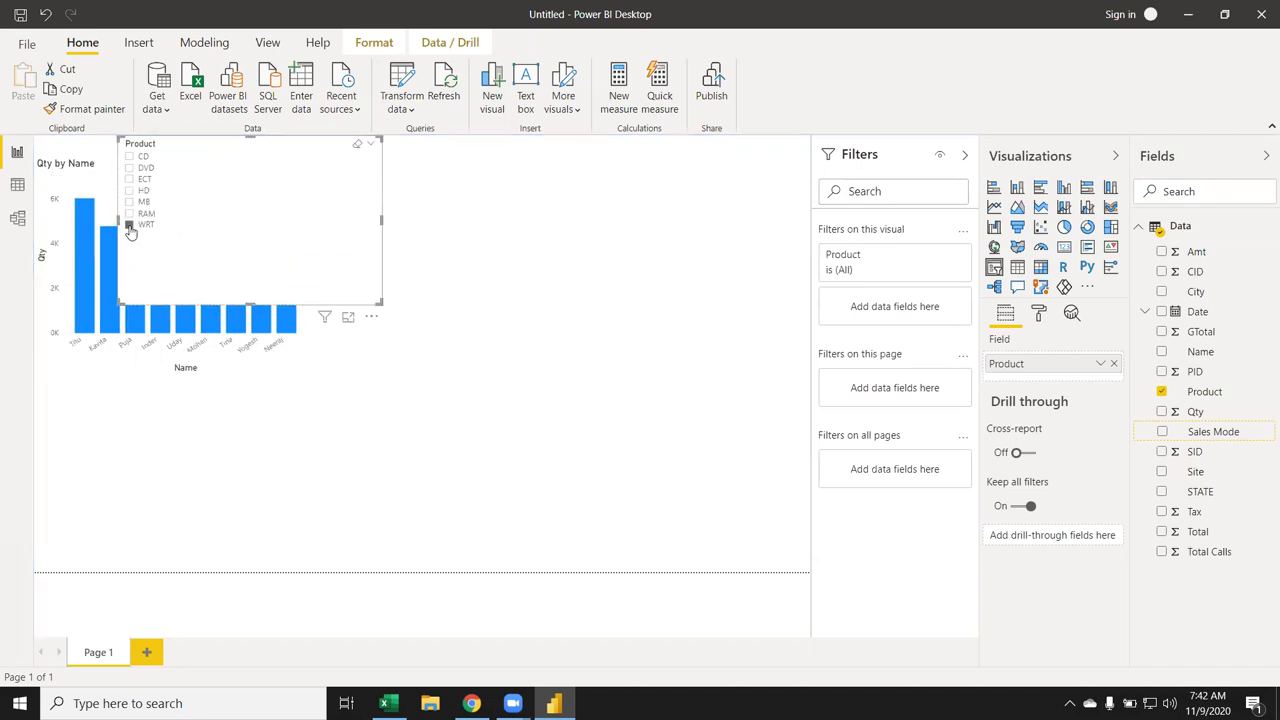
pyautogui.click(137, 214)
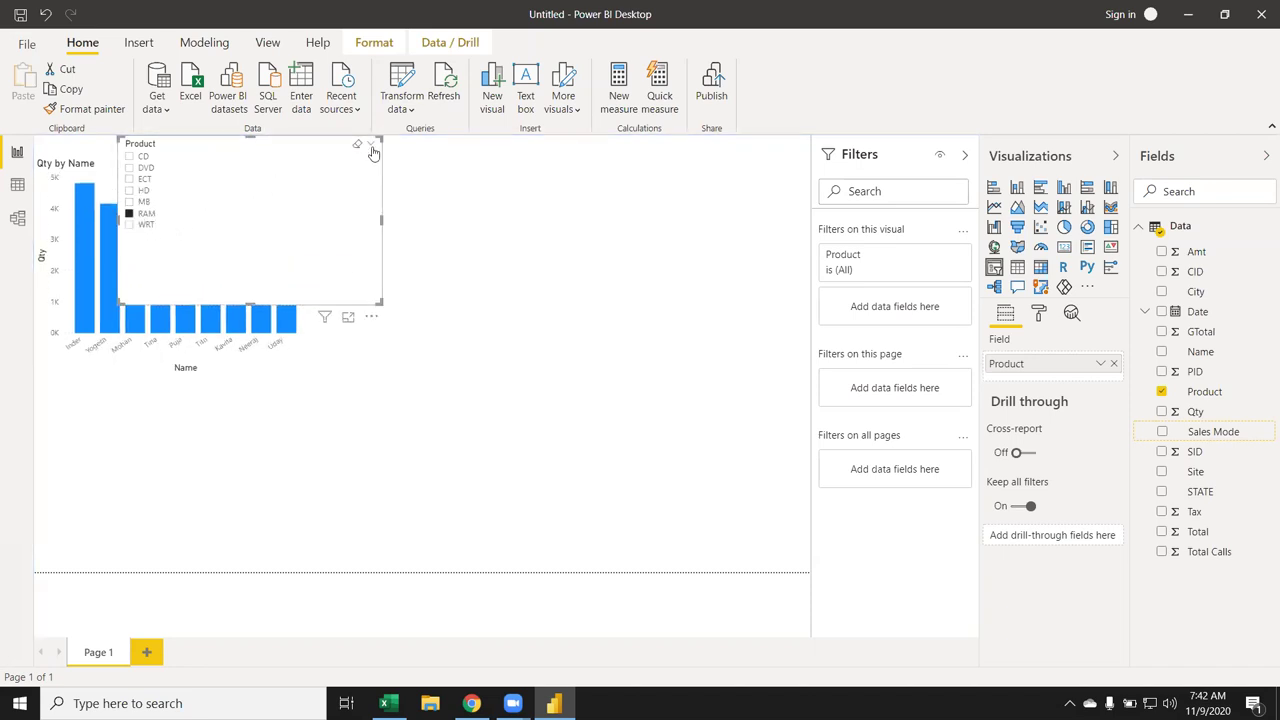
# Switch the Product slicer back to a compact dropdown and open its formatting settings
pyautogui.click(372, 148)
pyautogui.click(396, 182)
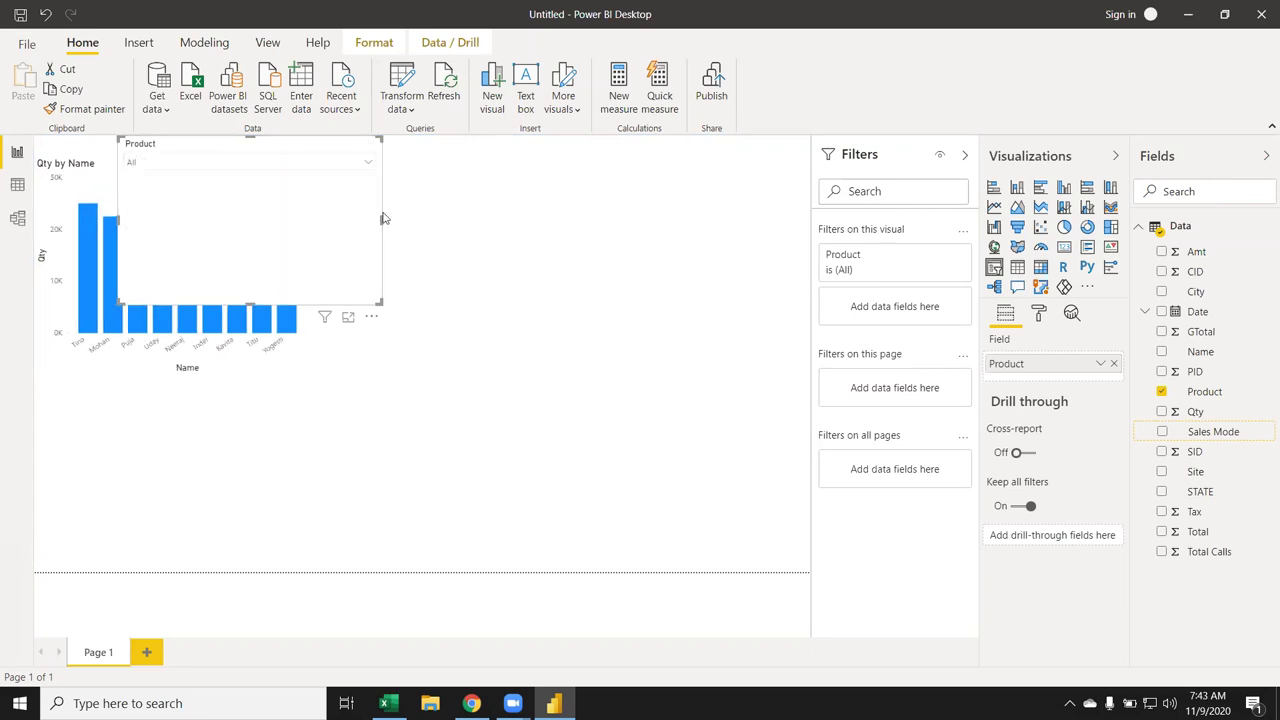
pyautogui.moveTo(378, 301); pyautogui.dragTo(350, 180)
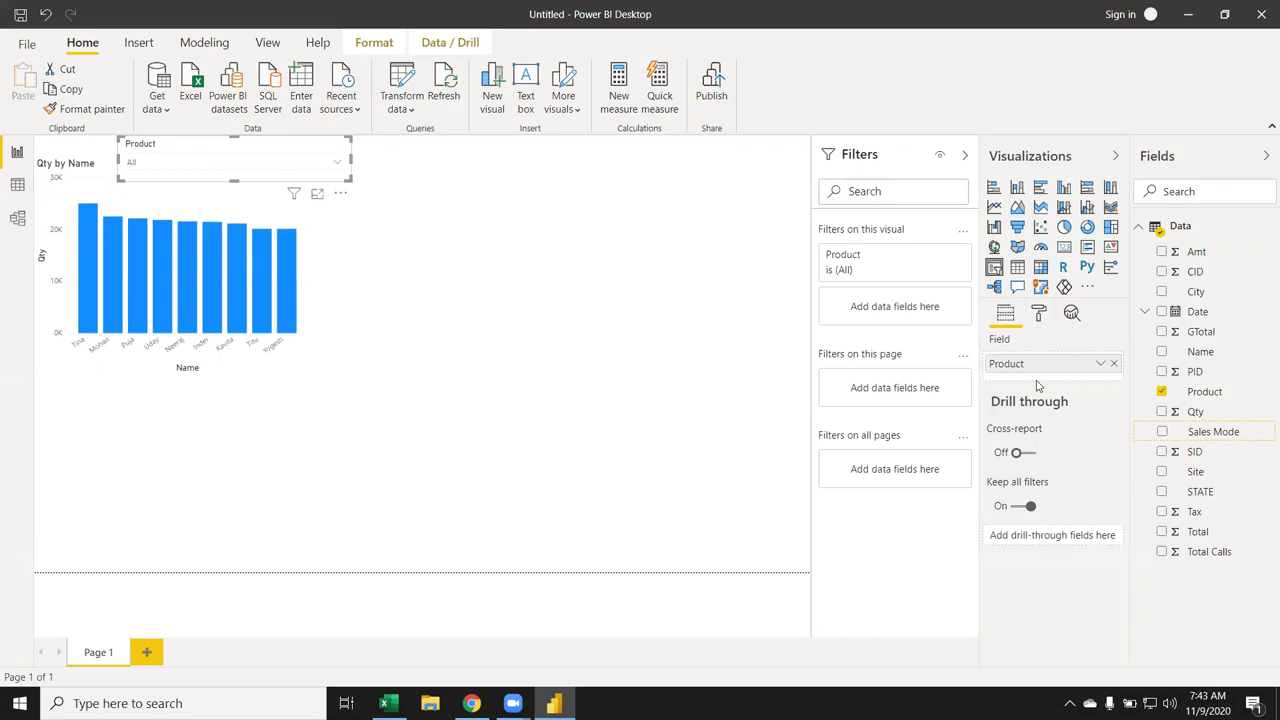
pyautogui.click(1038, 314)
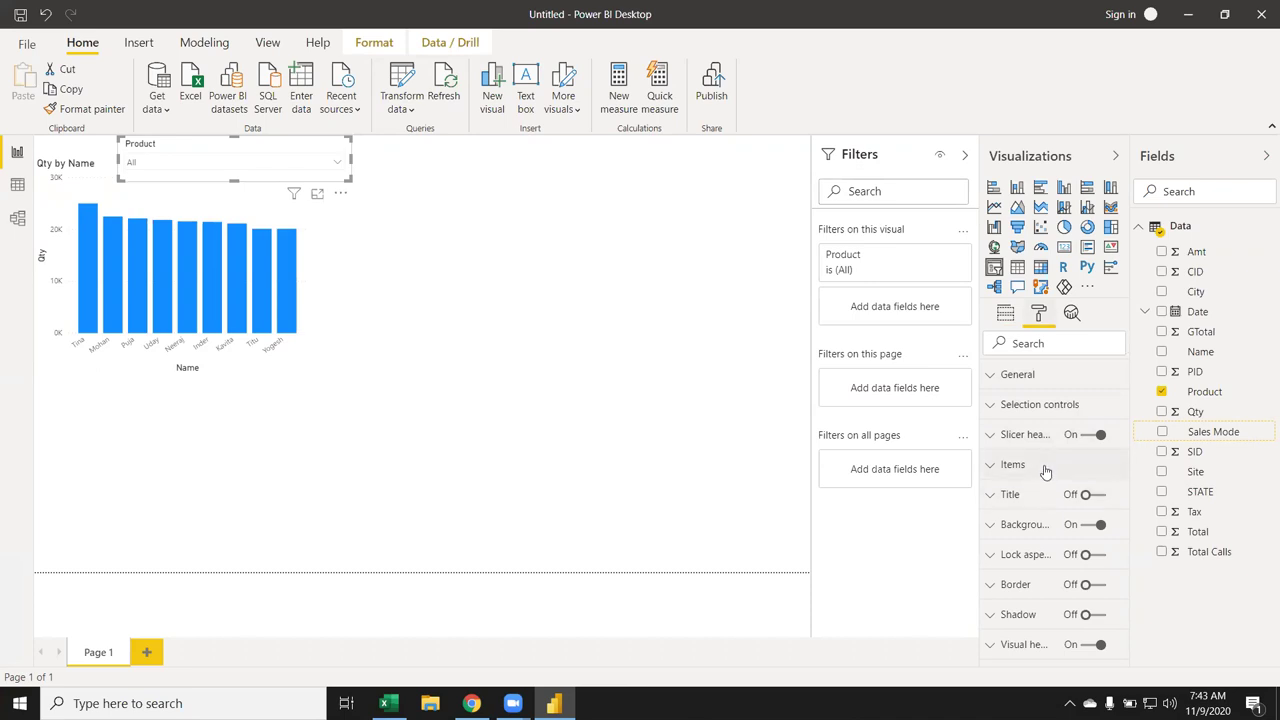
# Check the slicer's Selection controls and test choosing WRT and RAM together, then clear them
pyautogui.click(1018, 410)
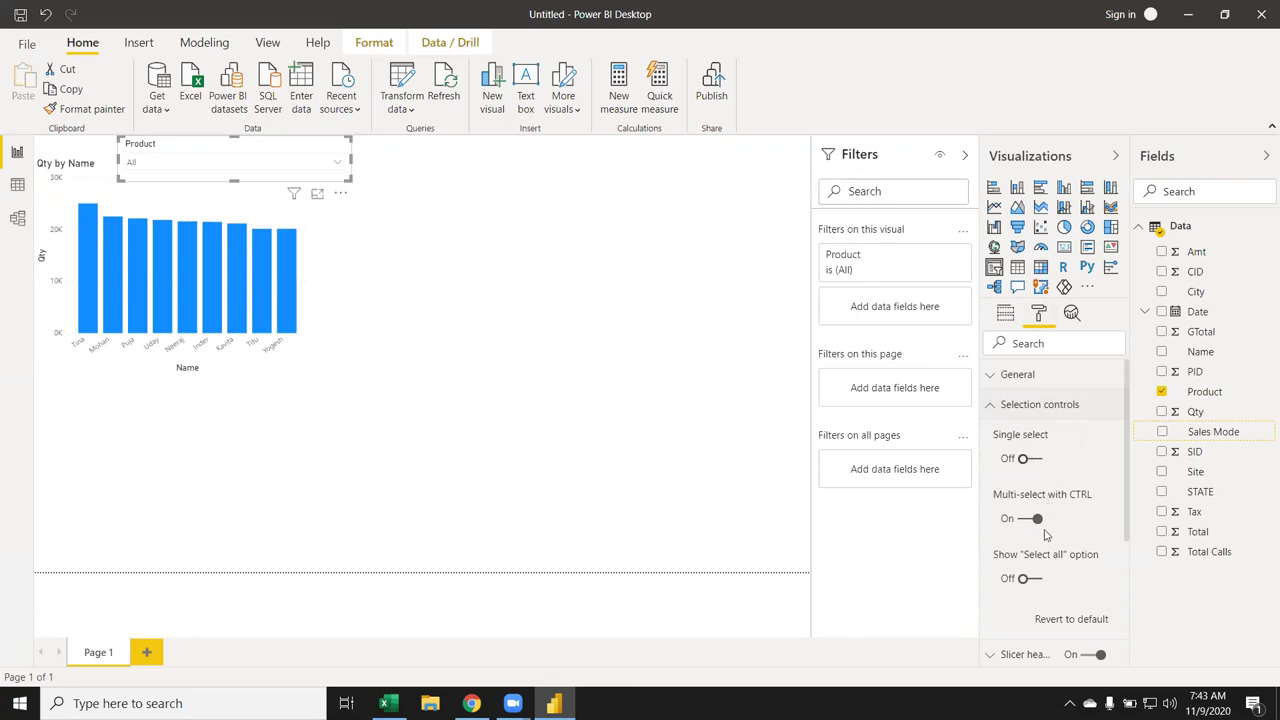
pyautogui.scroll(-3, 1042, 533)
pyautogui.scroll(2, 1042, 531)
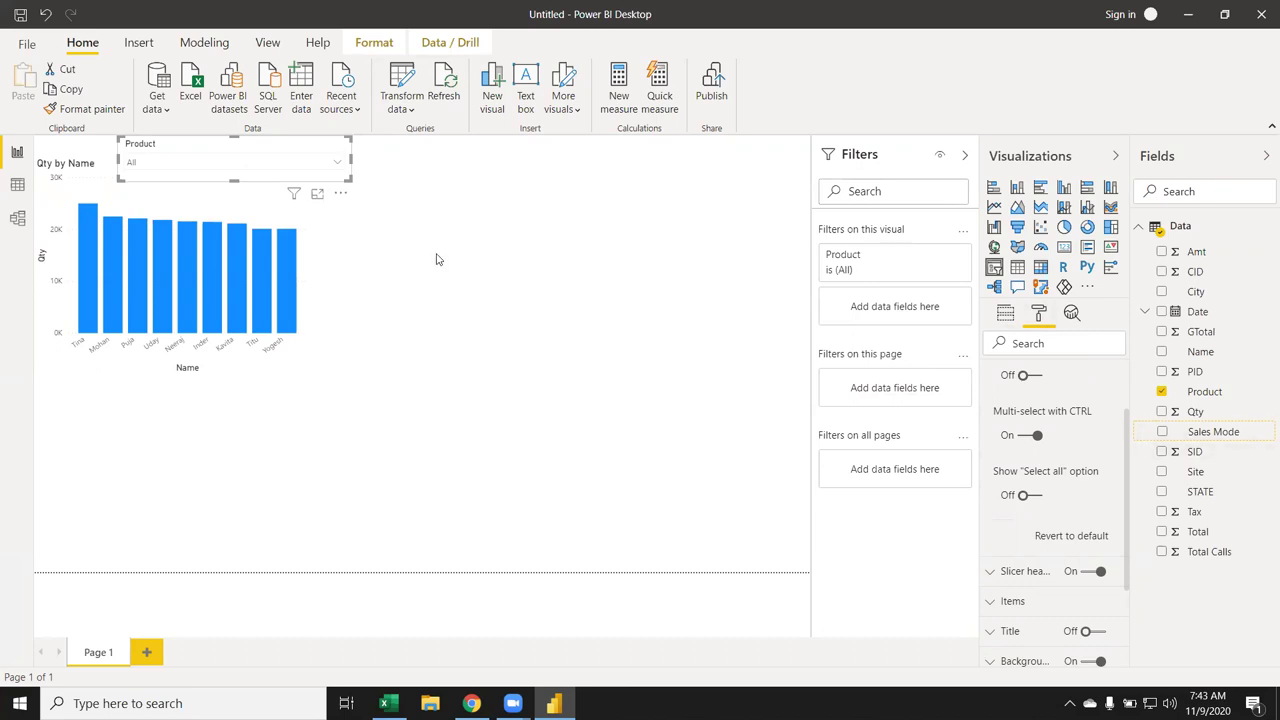
pyautogui.click(338, 162)
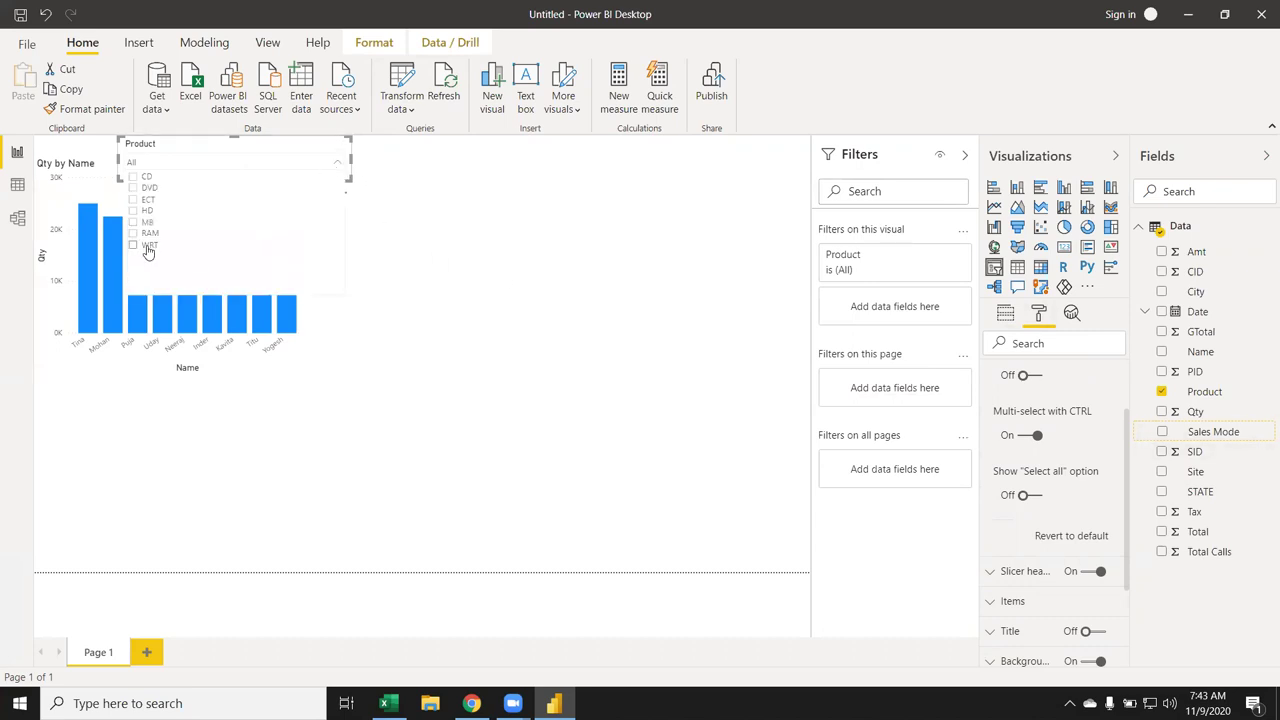
pyautogui.click(147, 245)
pyautogui.keyDown('ctrl'); pyautogui.click(148, 233); pyautogui.keyUp('ctrl')
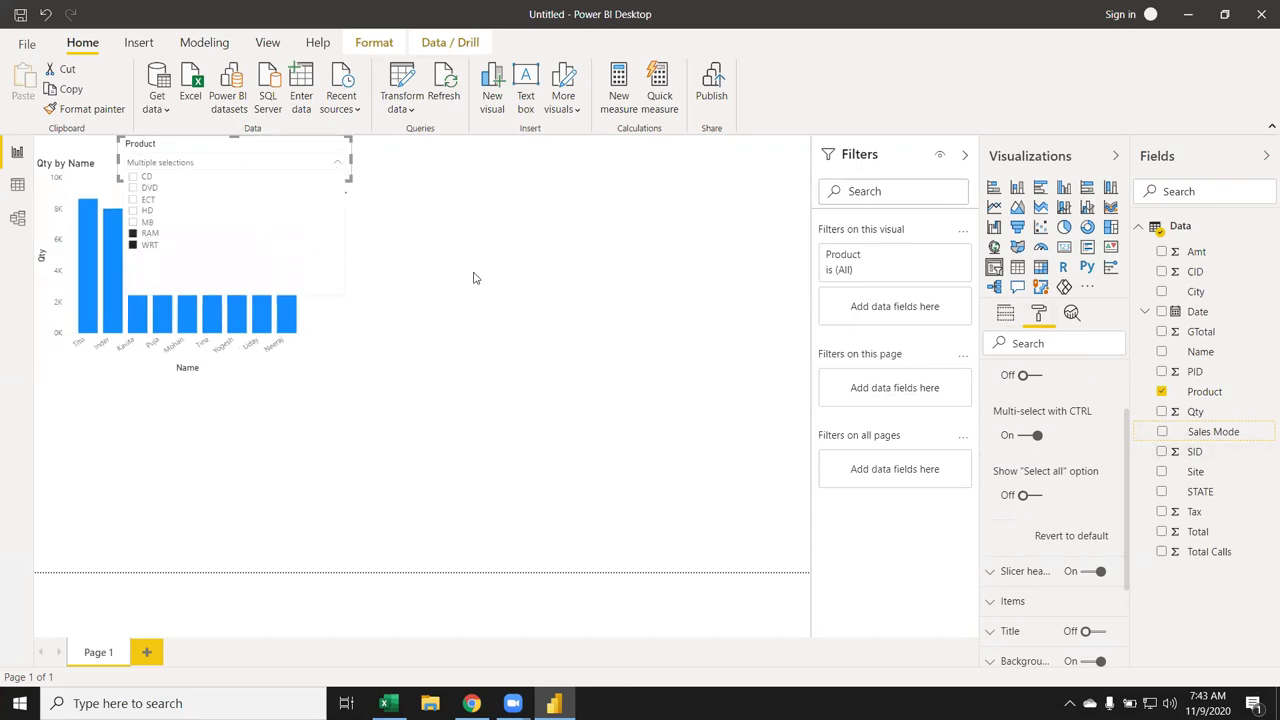
pyautogui.click(148, 245)
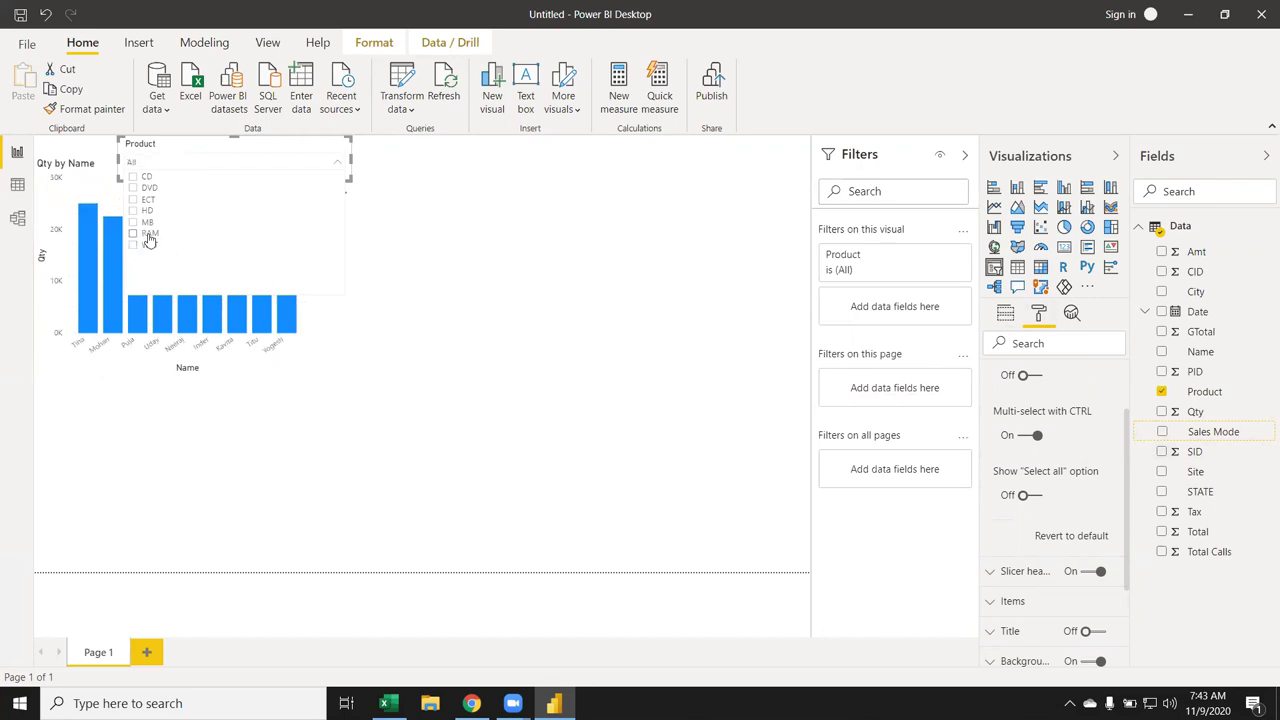
pyautogui.click(561, 246)
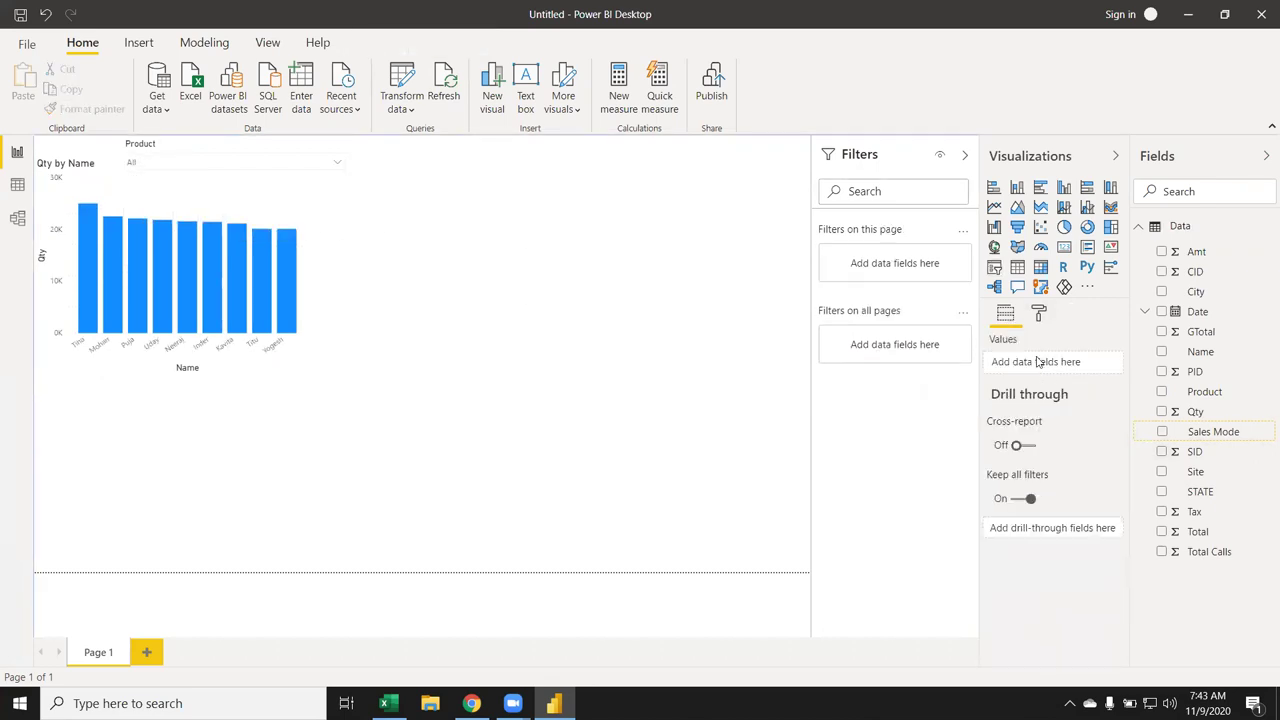
# Reopen the Product slicer's format settings, then switch to Data view
pyautogui.click(257, 175)
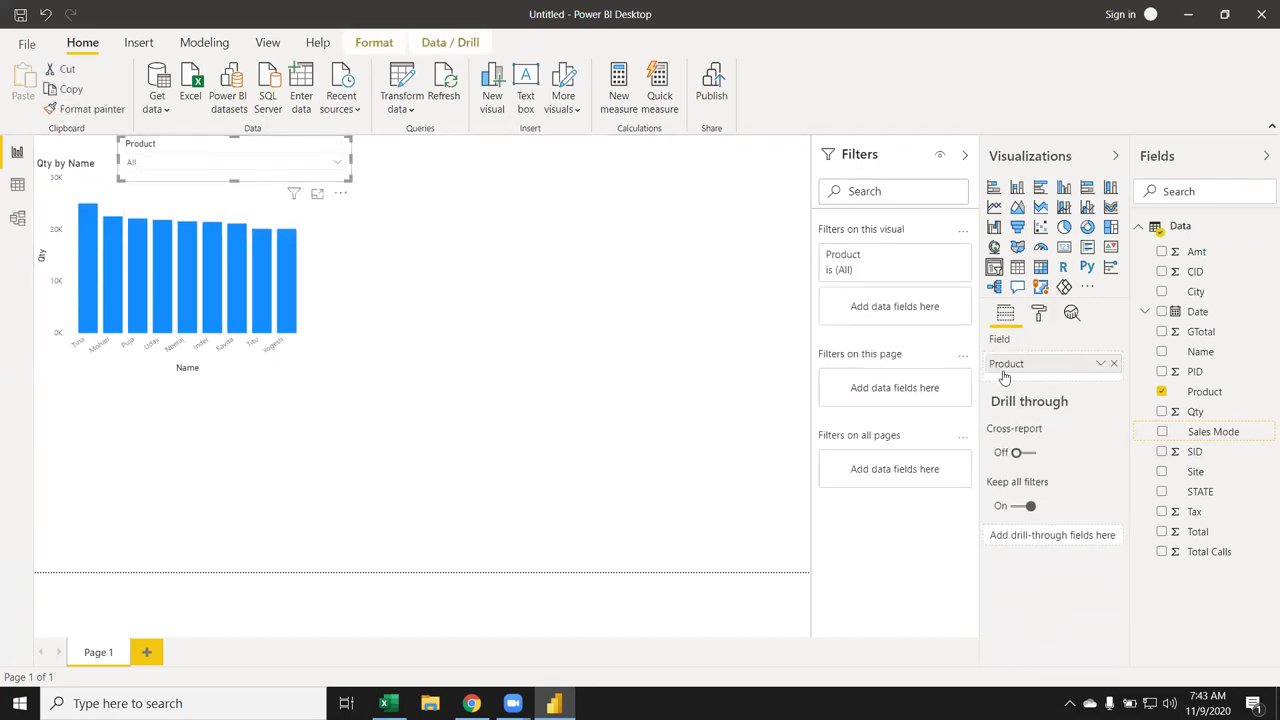
pyautogui.click(1038, 314)
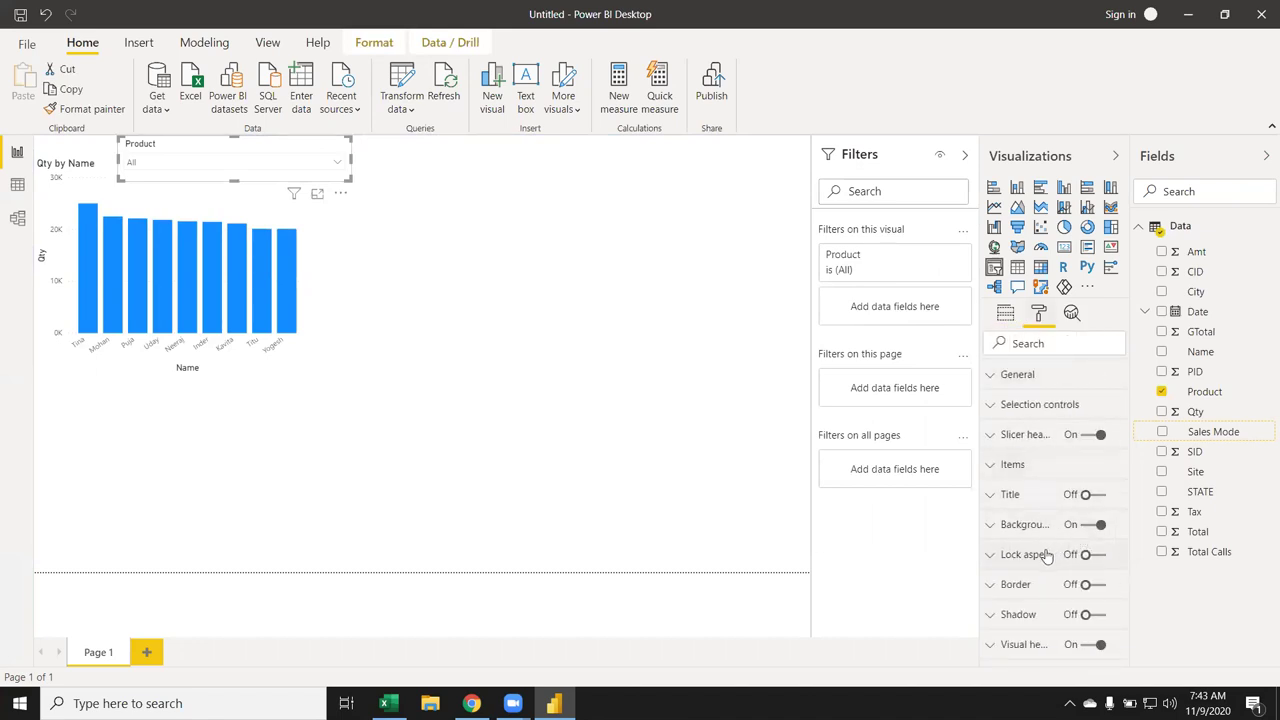
pyautogui.click(606, 339)
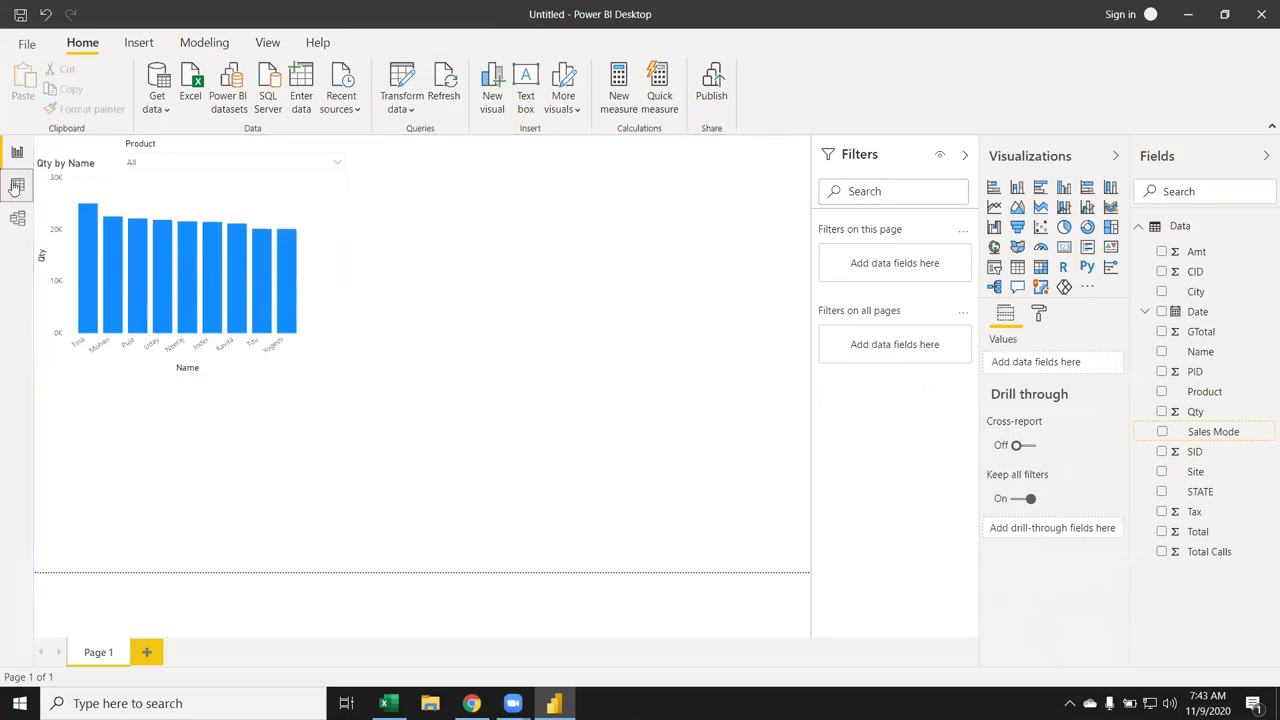
pyautogui.click(17, 186)
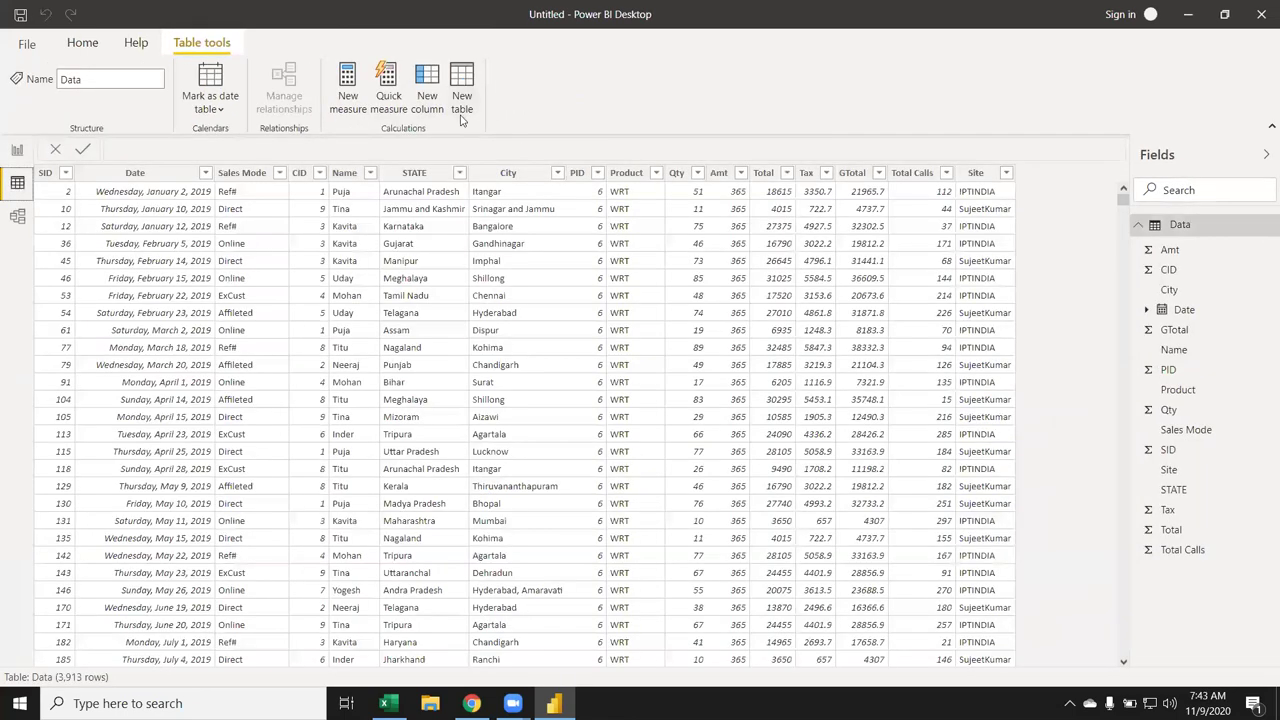
# Start a new calculated table Data1 with a FILTER formula on the Data table
pyautogui.click(462, 118)
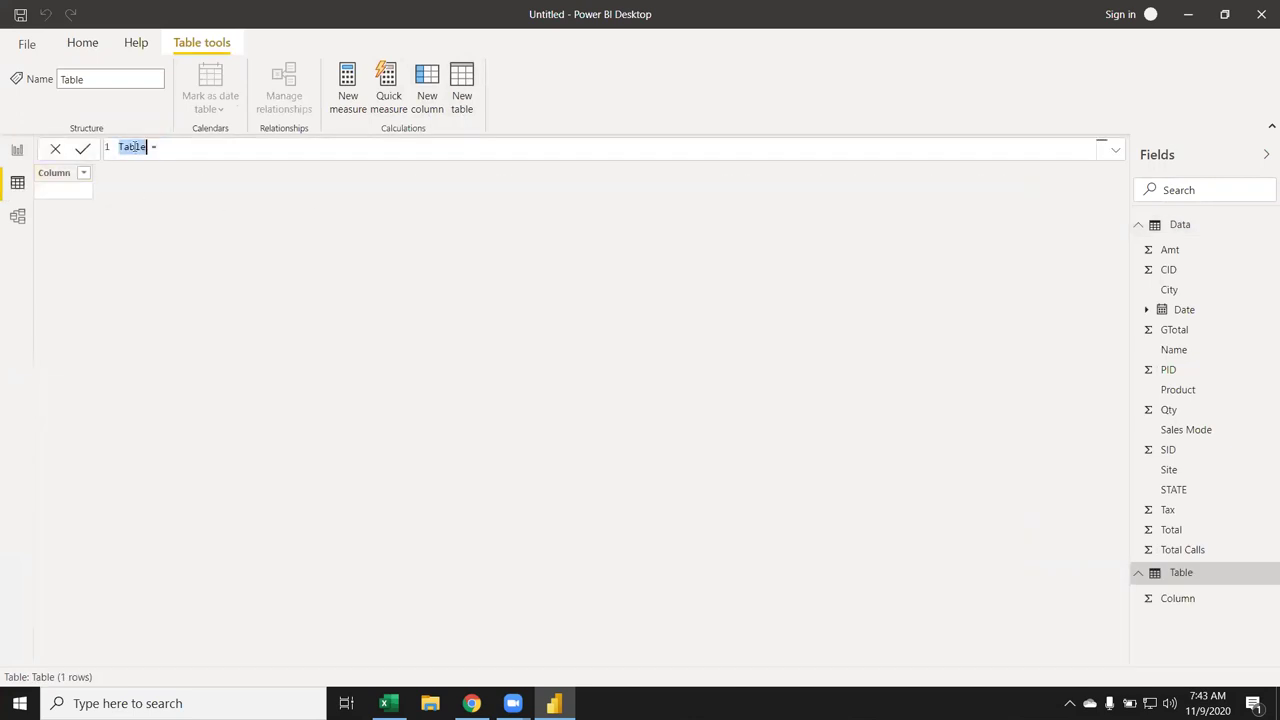
pyautogui.write('D')
pyautogui.write('ata1 = fil')
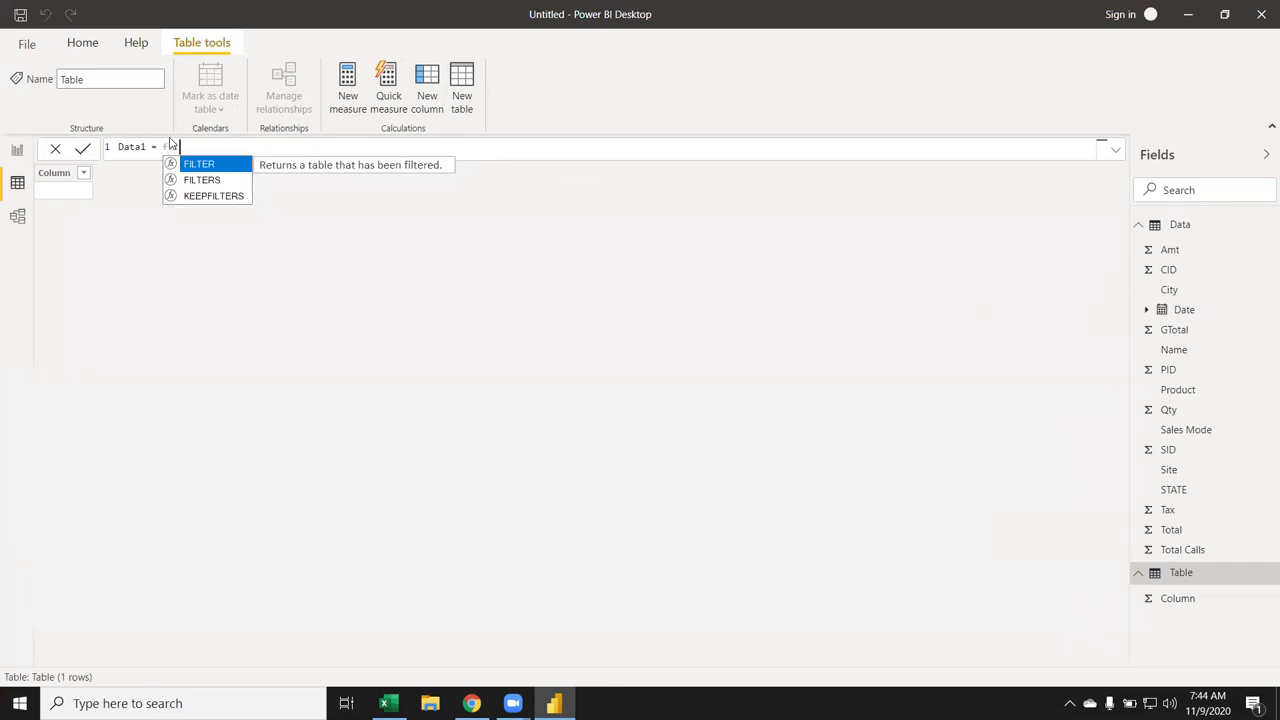
pyautogui.press('Tab')
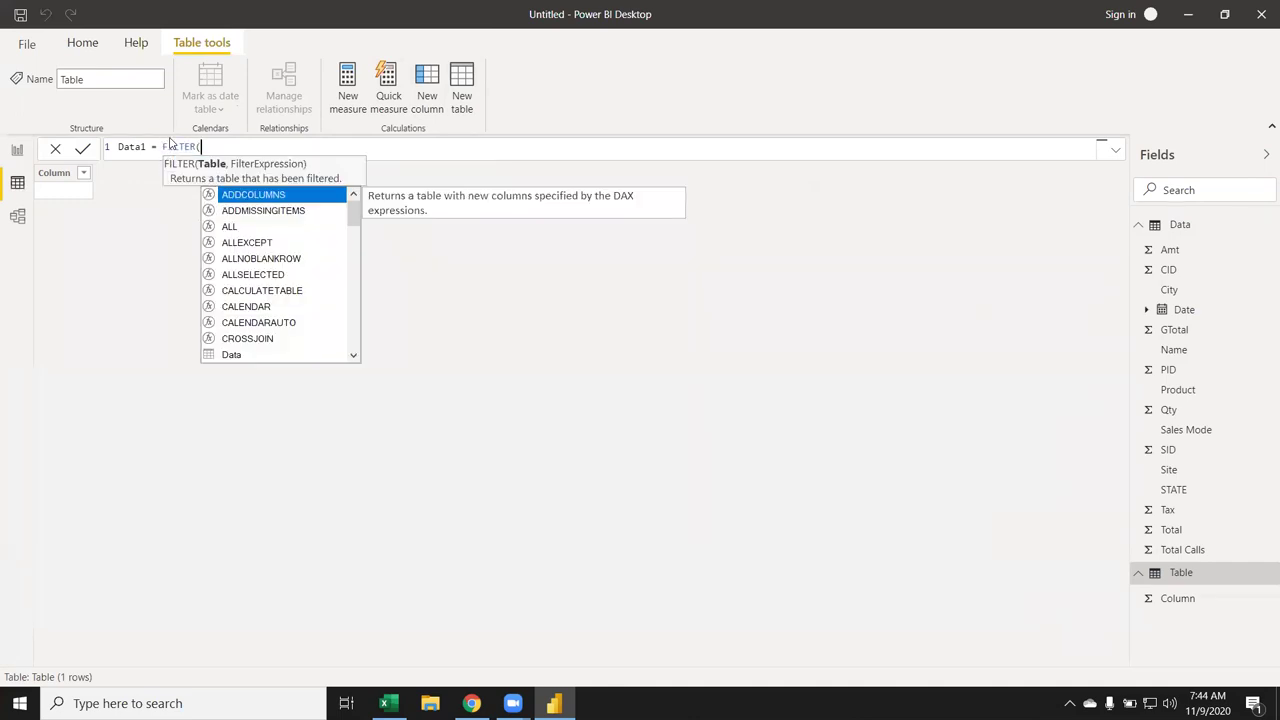
pyautogui.press('Down')
pyautogui.press('Down')
pyautogui.press('Down')
pyautogui.press('Down')
pyautogui.press('Down')
pyautogui.press('Down')
pyautogui.press('Down')
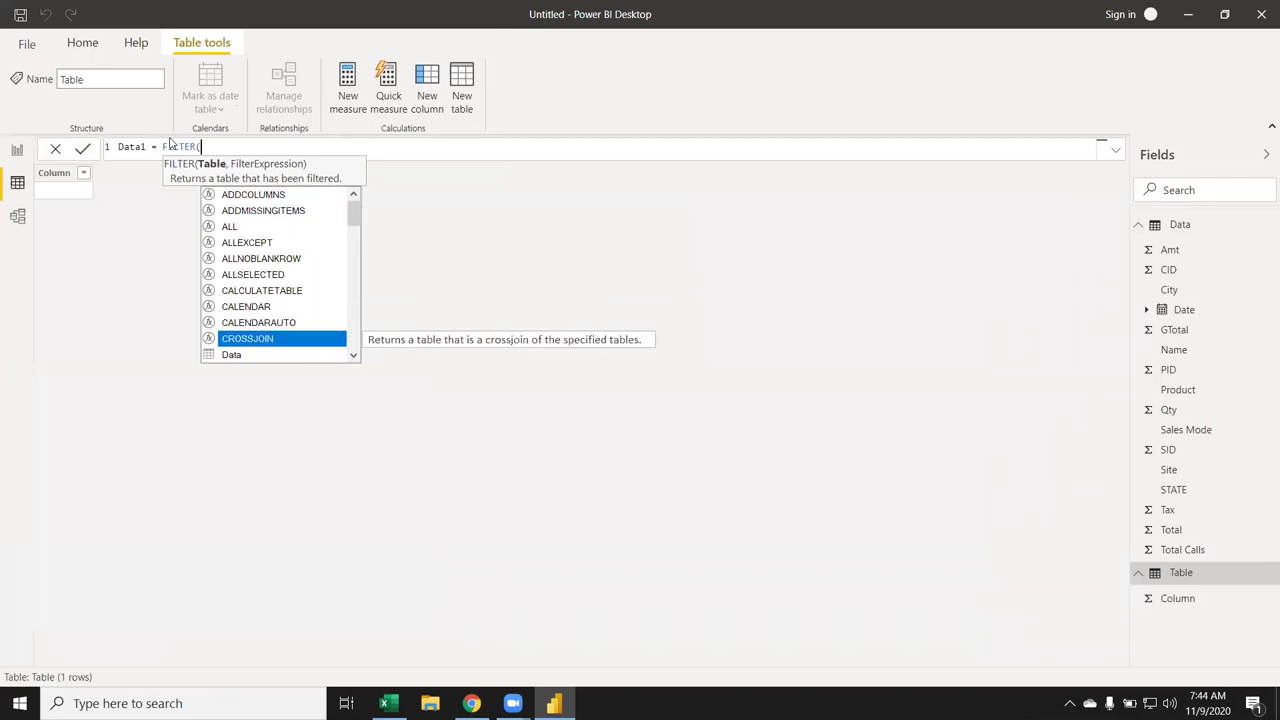
pyautogui.press('Down')
pyautogui.press('Tab')
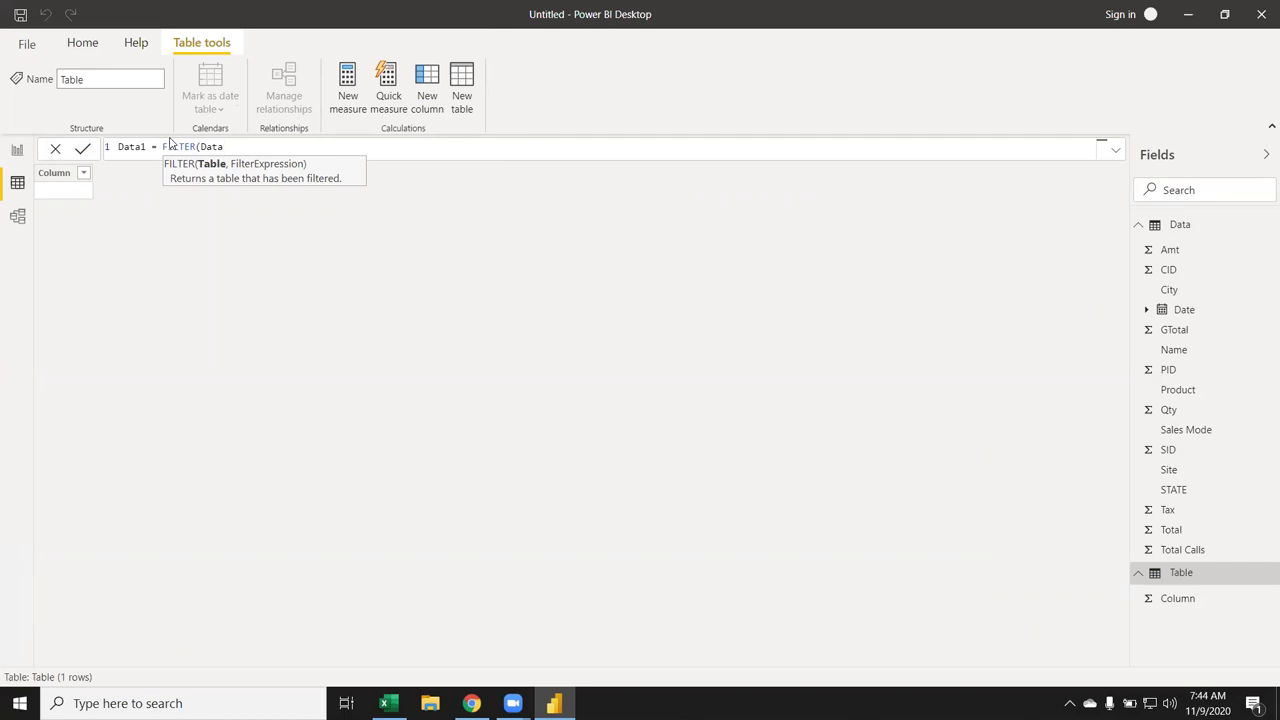
# Erase the FILTER expression back to 'Data1 =' and bring up the DAX Reference in the browser
pyautogui.write(',')
pyautogui.press('BackSpace')
pyautogui.press('BackSpace')
pyautogui.press('BackSpace')
pyautogui.press('BackSpace')
pyautogui.press('BackSpace')
pyautogui.press('BackSpace')
pyautogui.press('BackSpace')
pyautogui.press('BackSpace')
pyautogui.press('BackSpace')
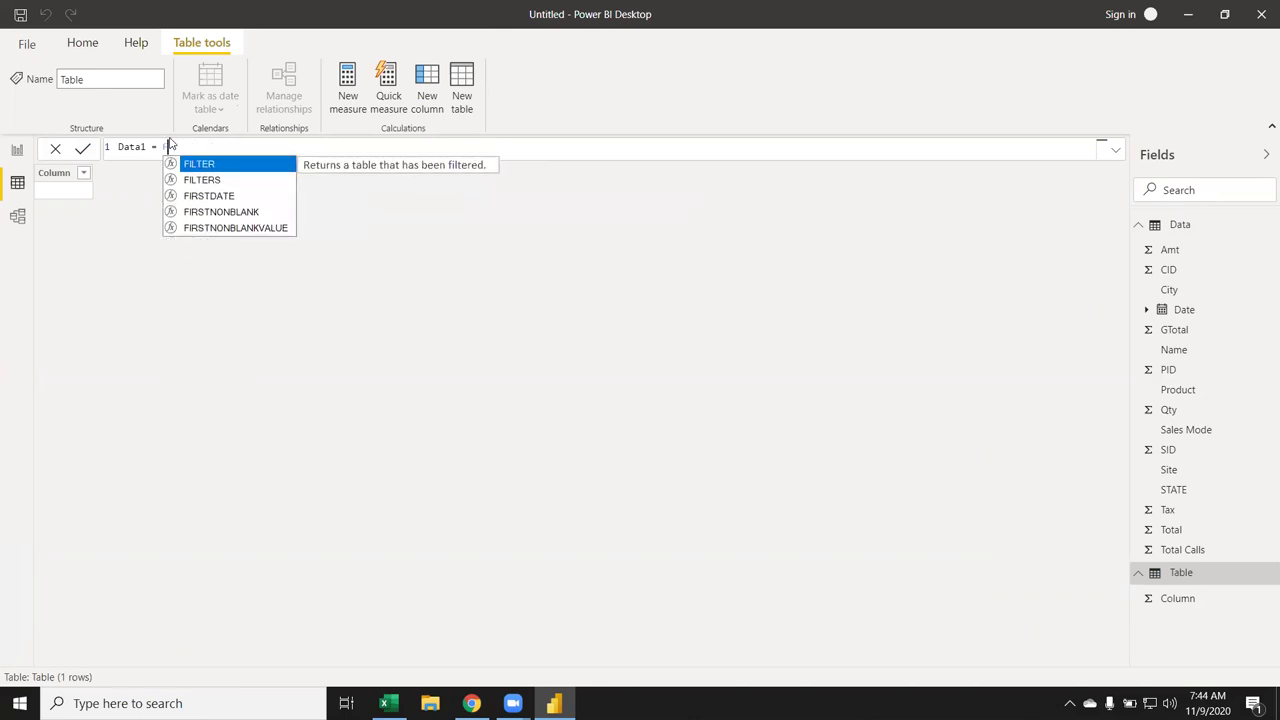
pyautogui.press('BackSpace')
pyautogui.press('Escape')
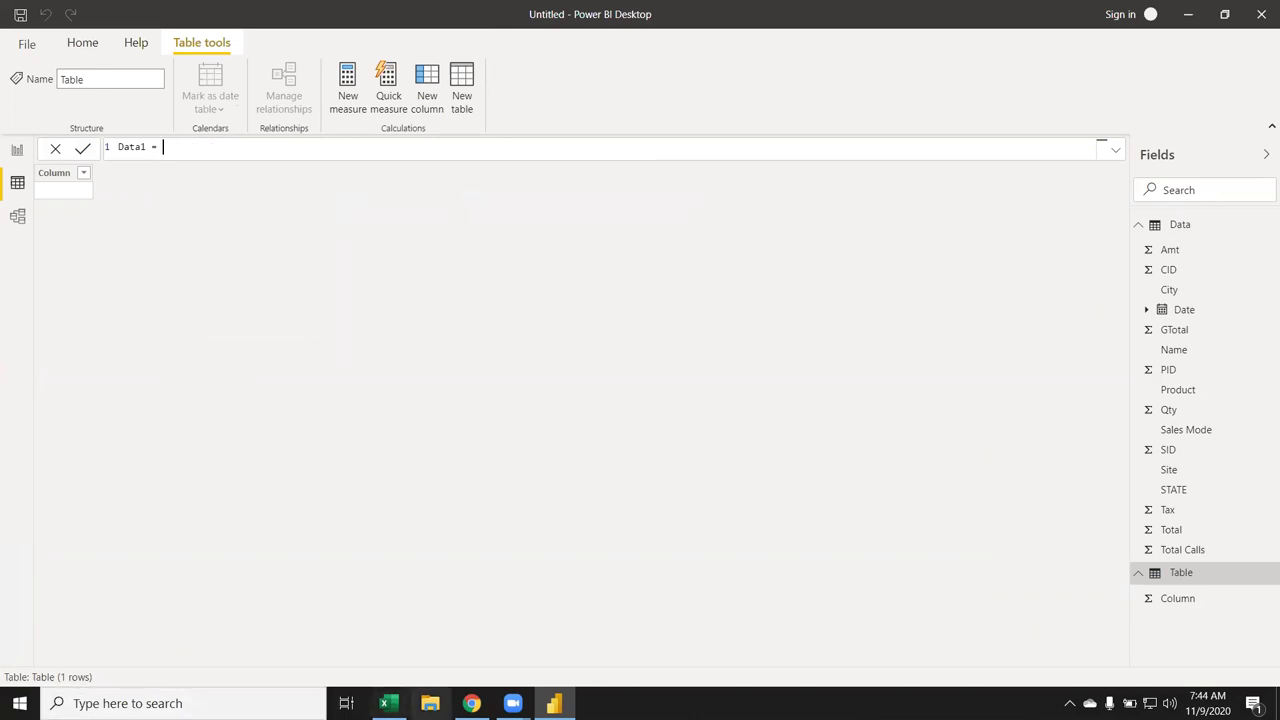
pyautogui.click(471, 703)
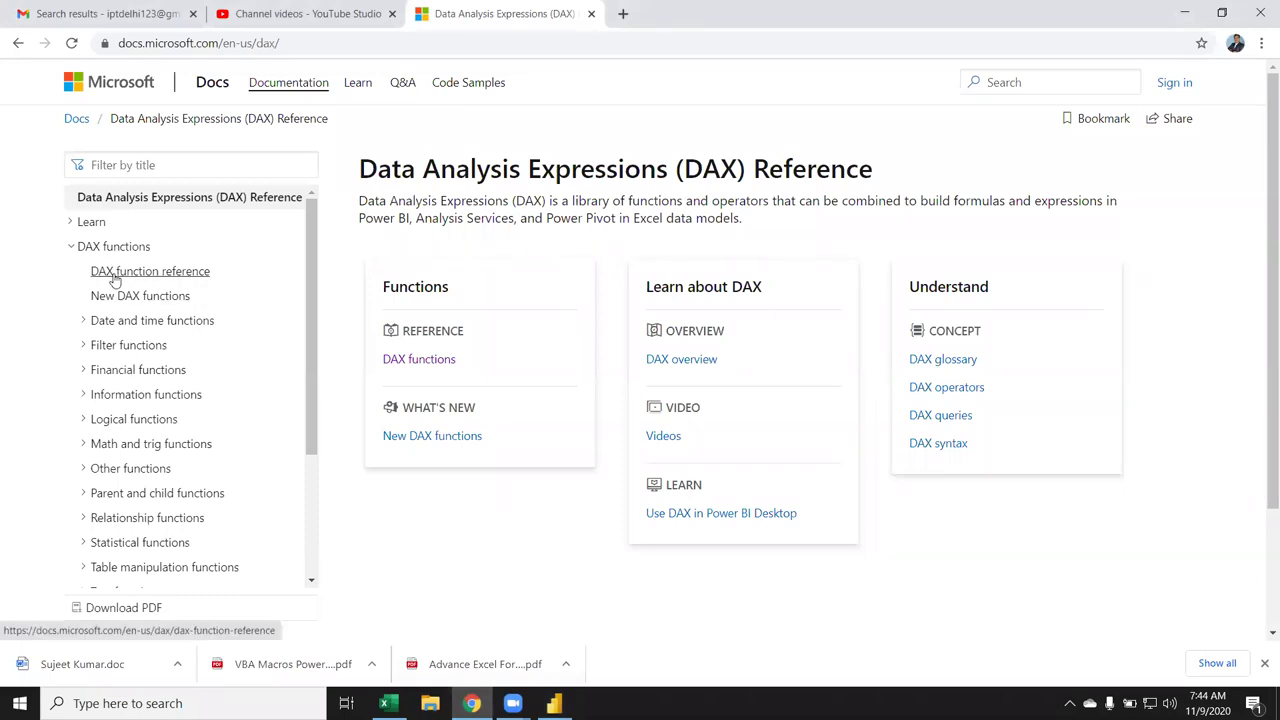
# Expand Filter functions in the DAX Reference and open the ALLNOBLANKROW page
pyautogui.click(115, 347)
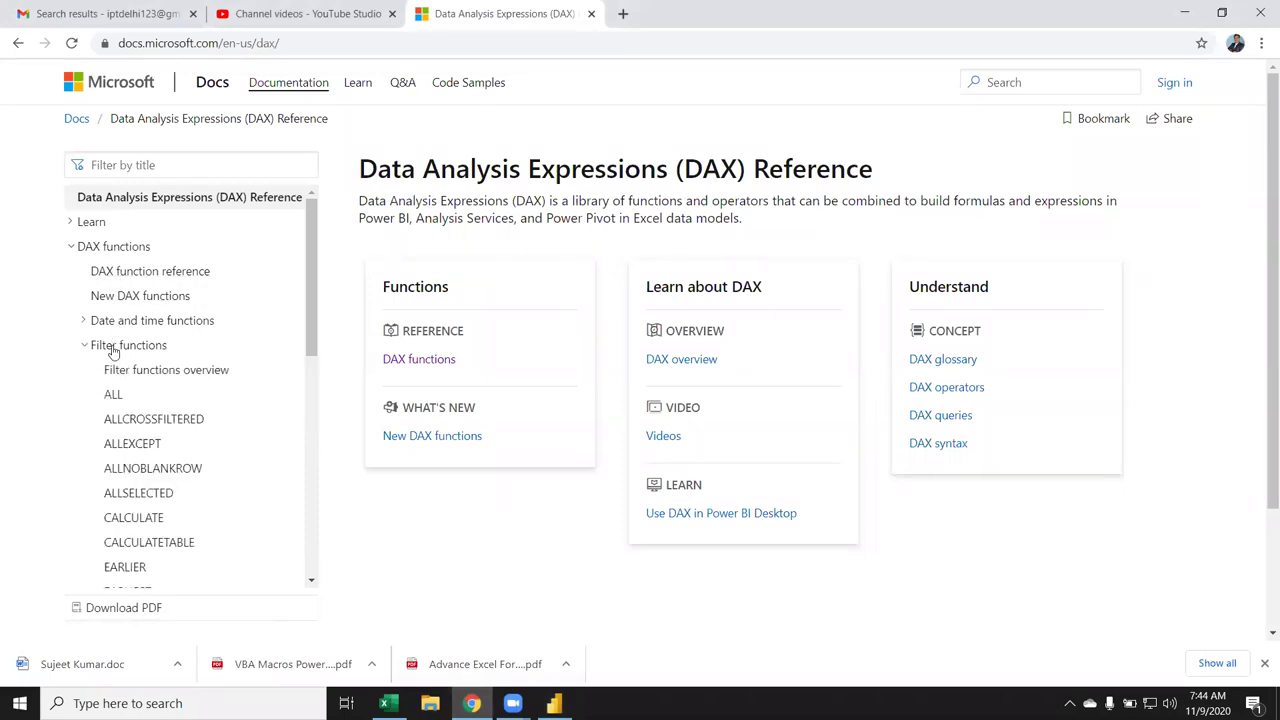
pyautogui.scroll(-2, 177, 400)
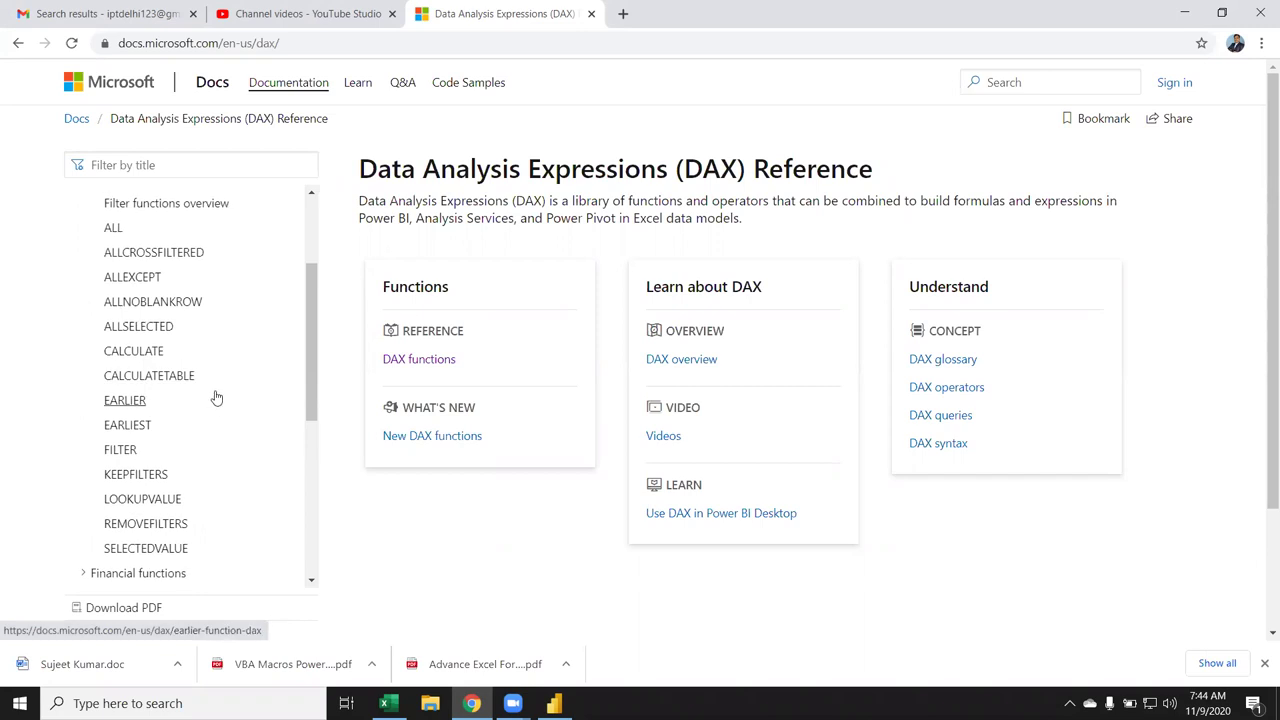
pyautogui.click(122, 305)
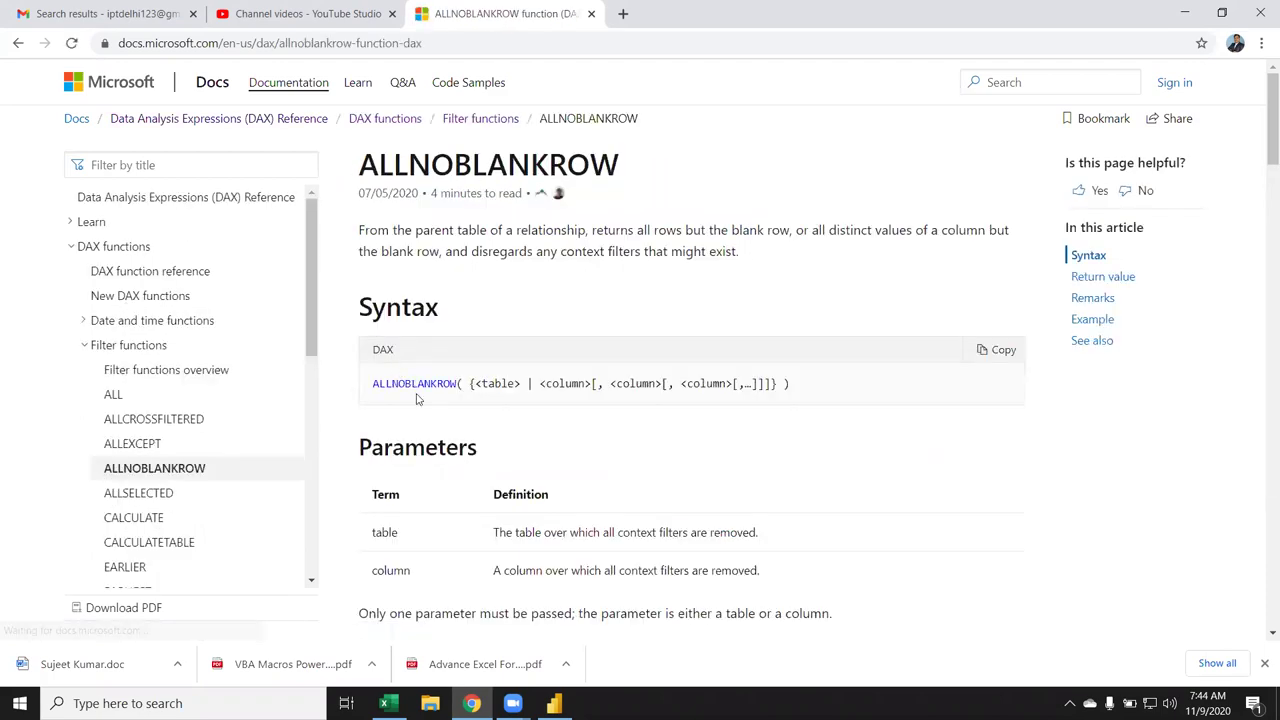
pyautogui.hotkey('alt', 'Tab')
# Define table Data1 as ALLNOBLANKROW(Data) and scroll through its 3,913 rows
pyautogui.write('a')
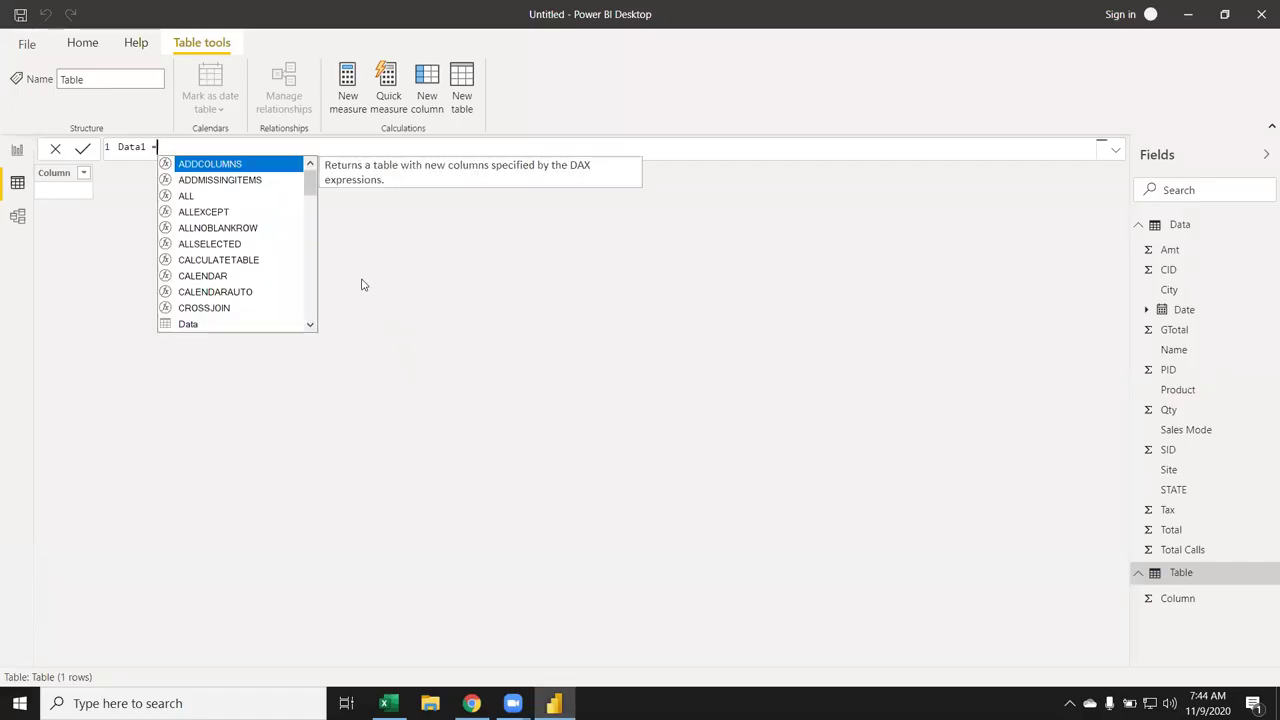
pyautogui.write('ll')
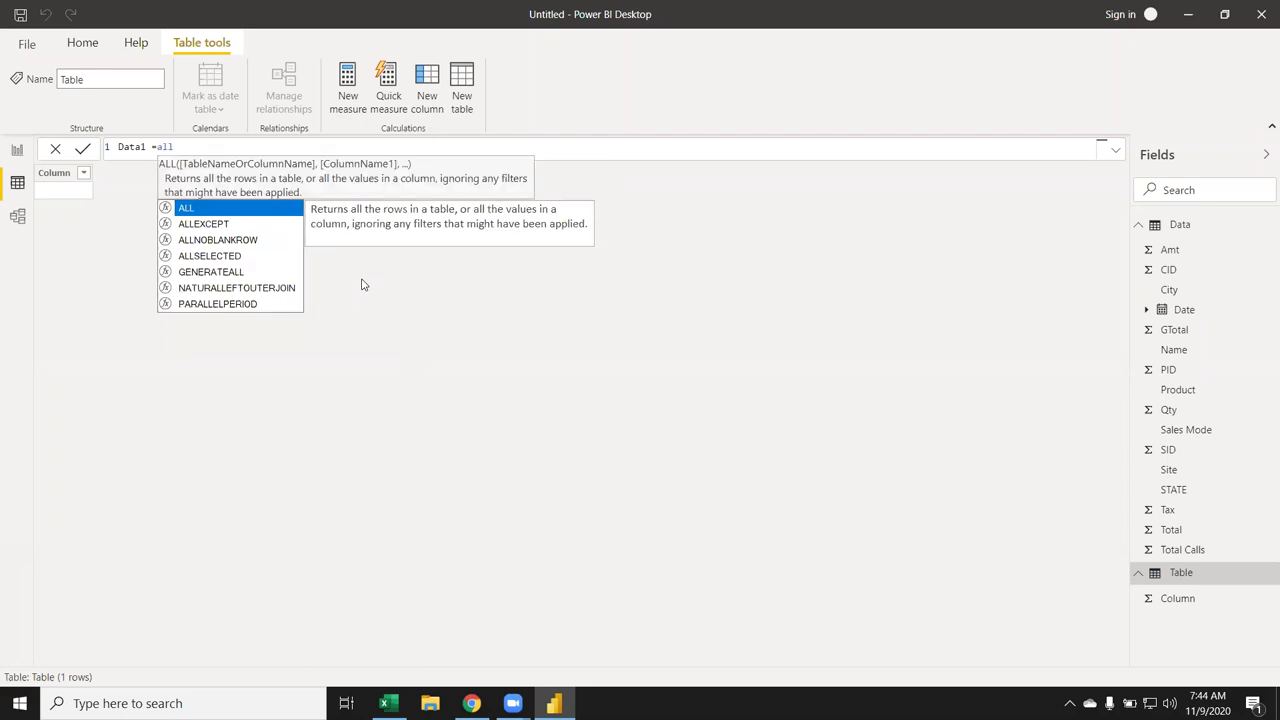
pyautogui.press('Down')
pyautogui.press('Down')
pyautogui.press('Tab')
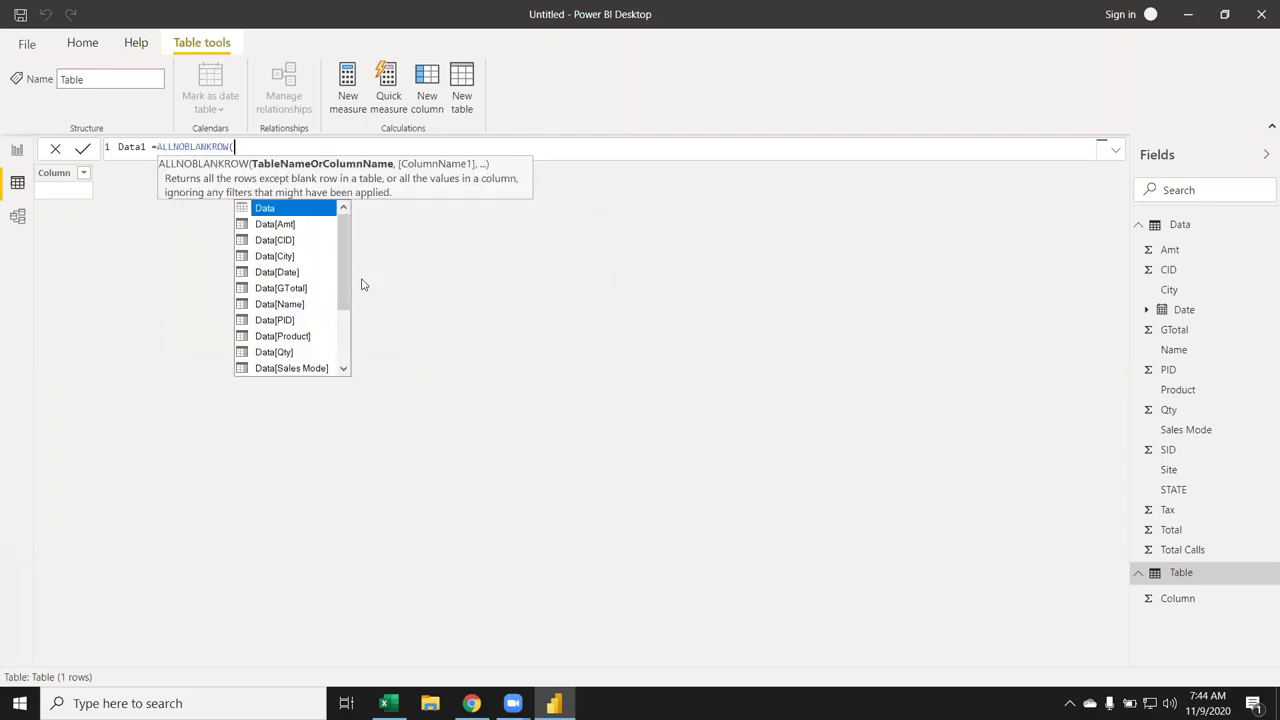
pyautogui.press('Tab')
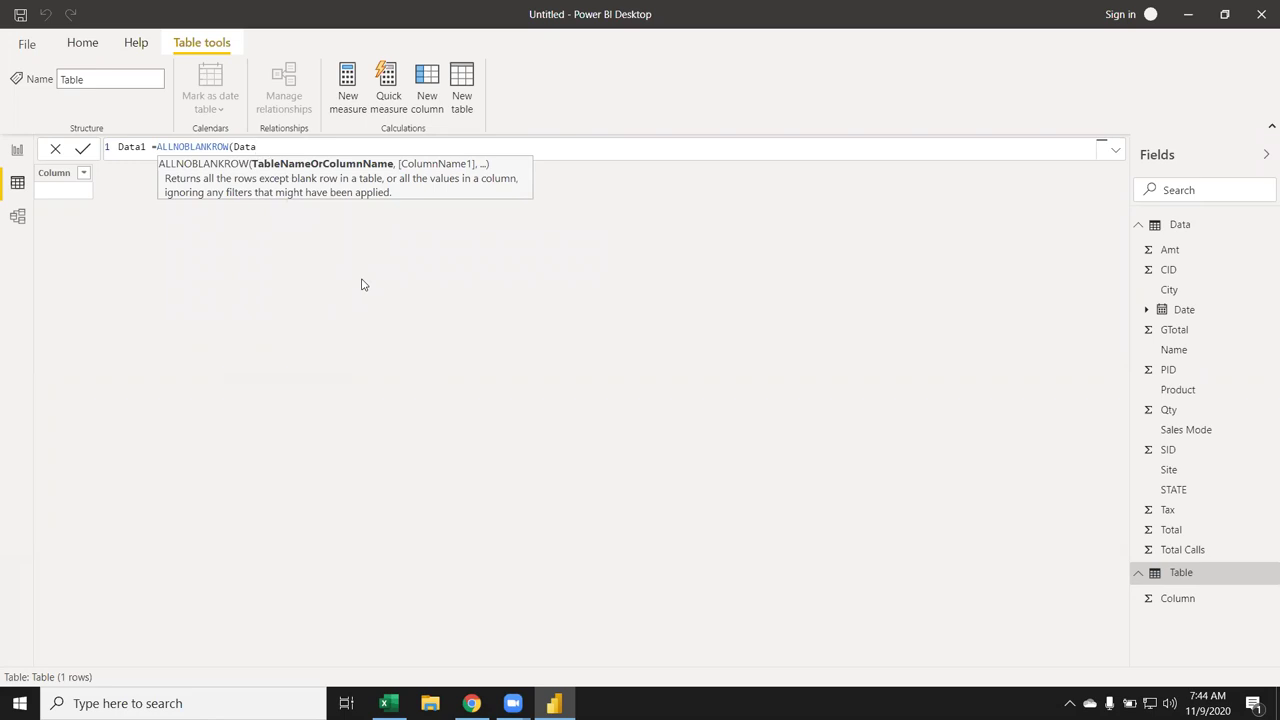
pyautogui.write(')')
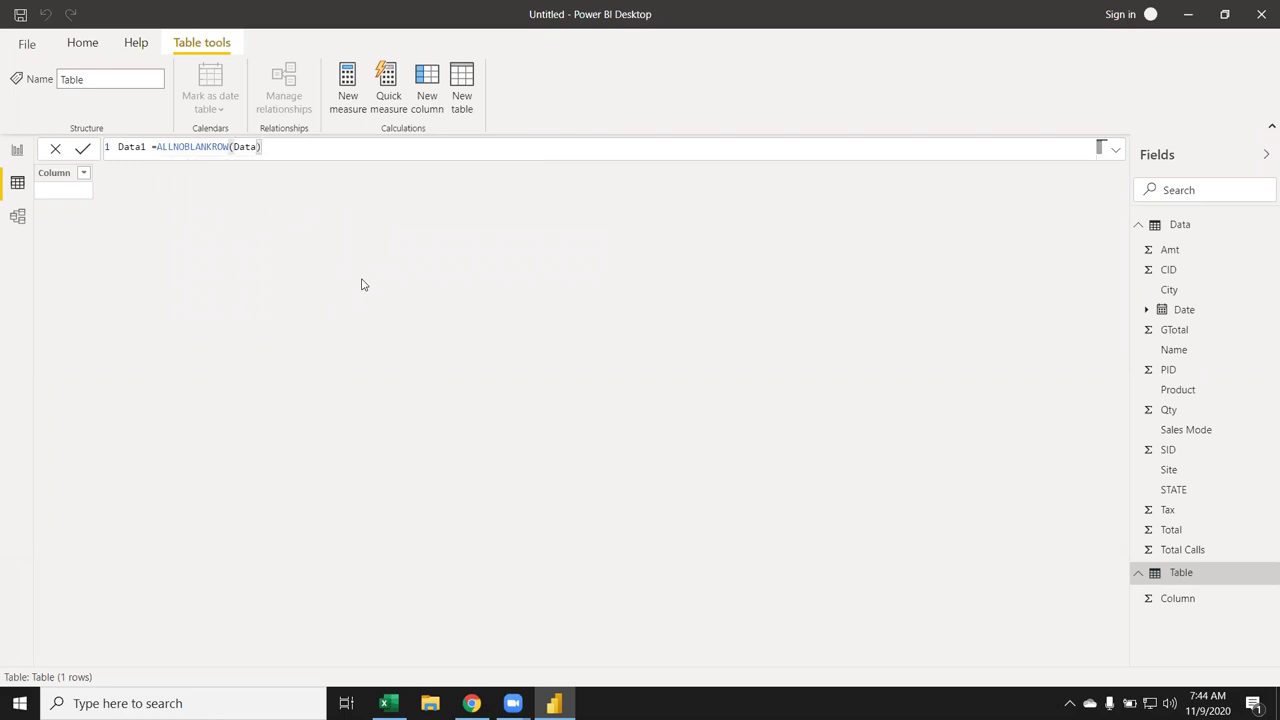
pyautogui.press('Return')
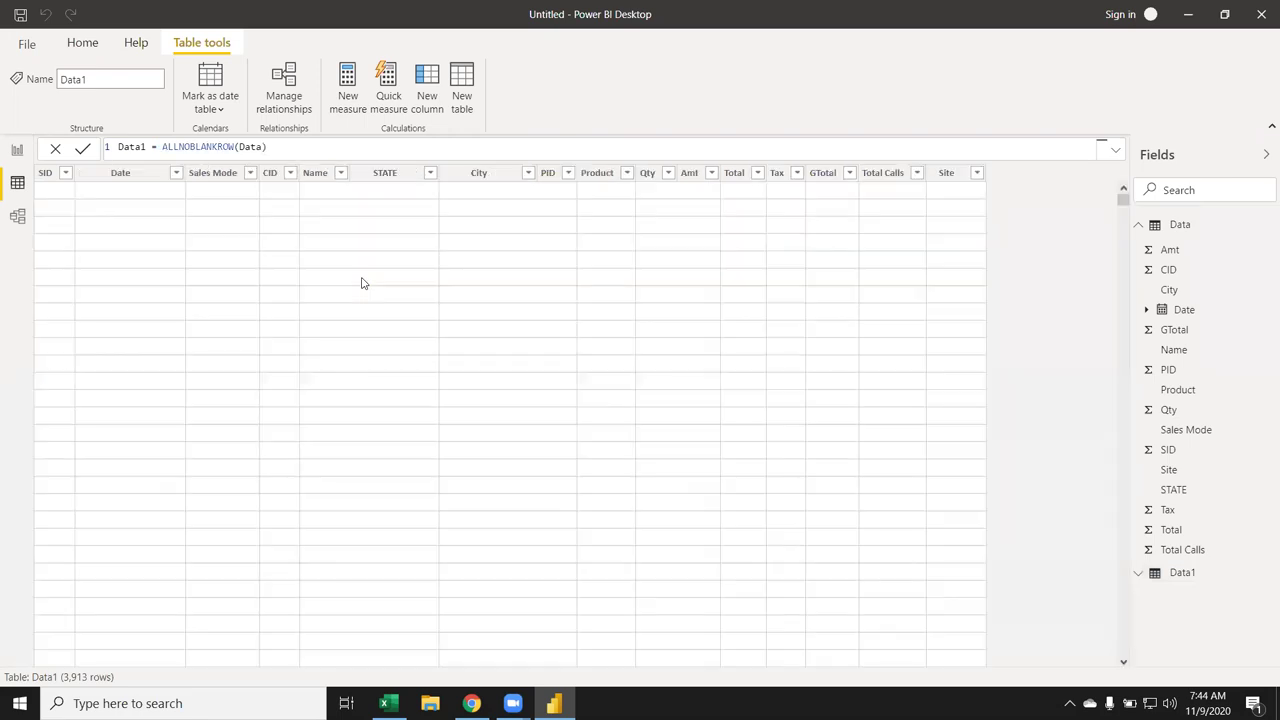
pyautogui.scroll(-10, 363, 285)
pyautogui.scroll(-10, 363, 285)
pyautogui.scroll(-10, 363, 285)
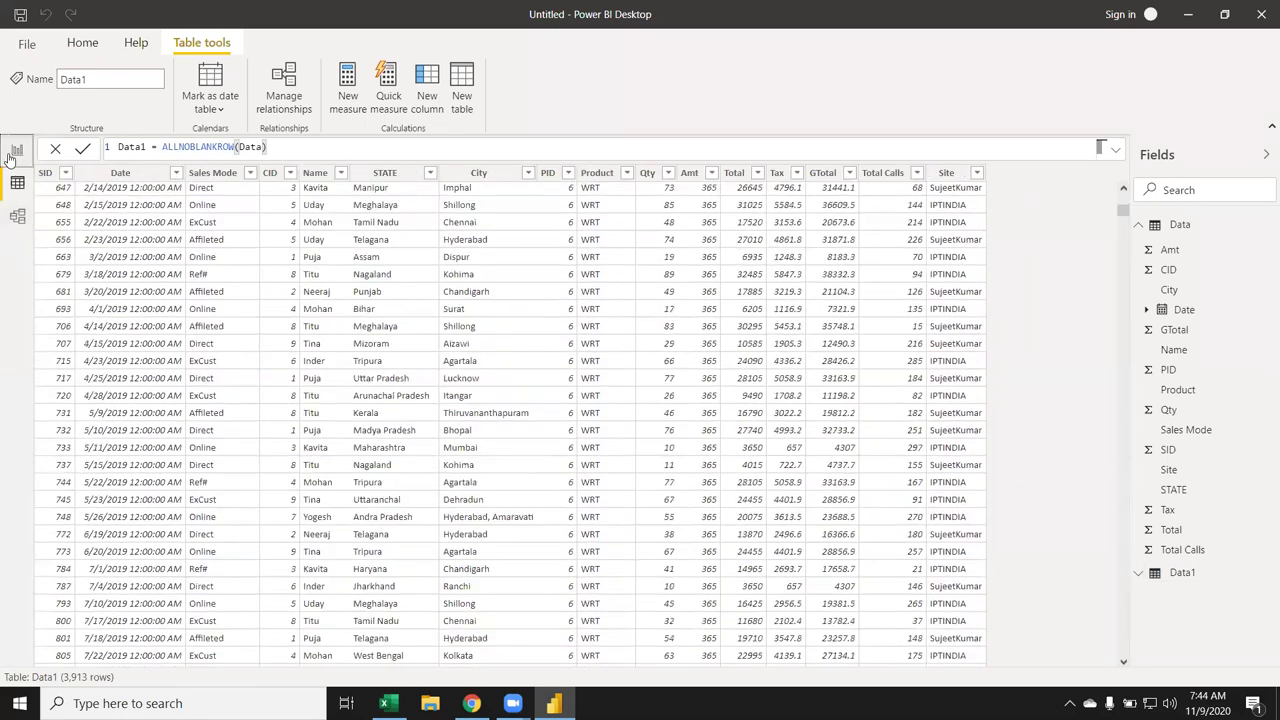
pyautogui.click(17, 151)
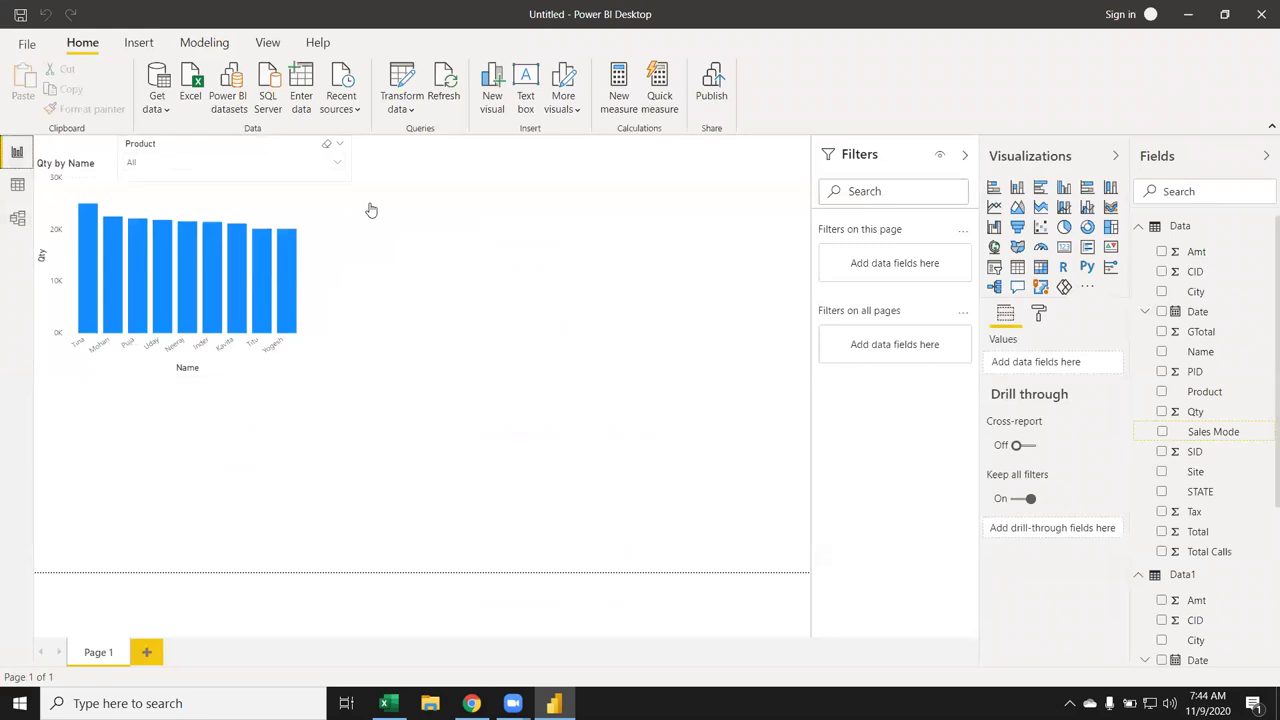
# Add a pie chart of Total by Sales Mode from Data1 beside the bar chart
pyautogui.click(1143, 229)
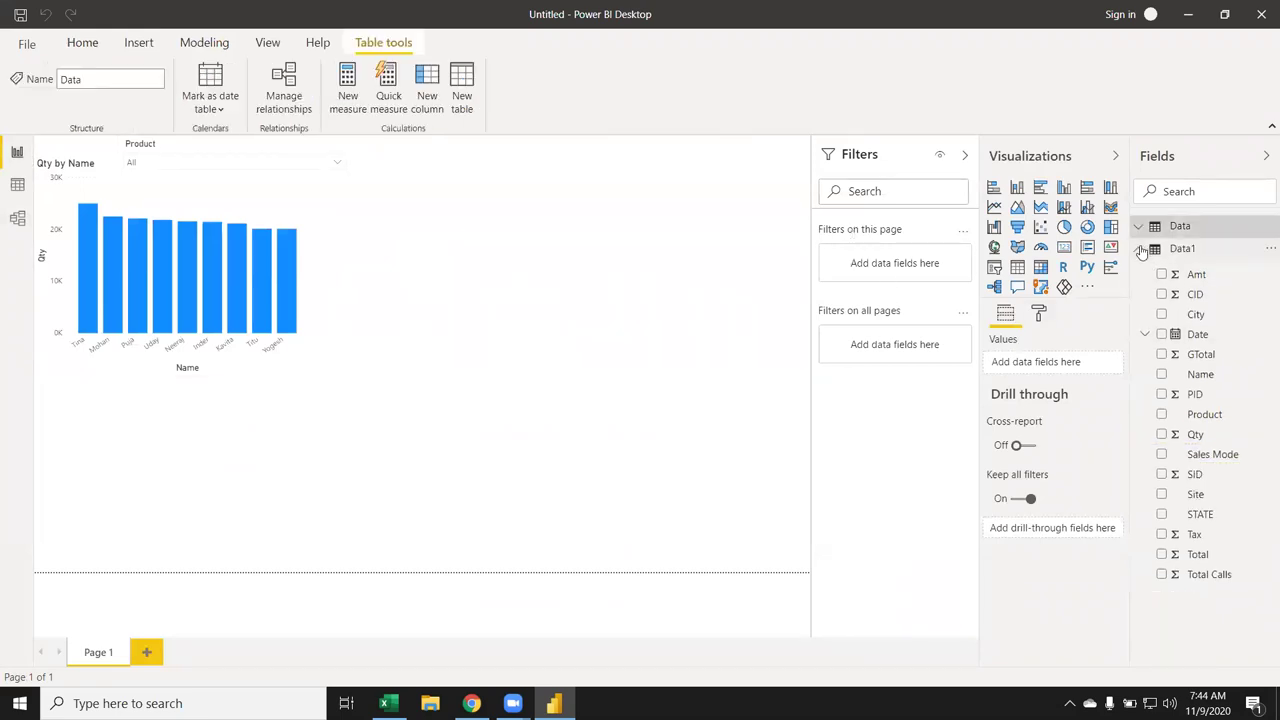
pyautogui.click(536, 229)
pyautogui.click(1064, 227)
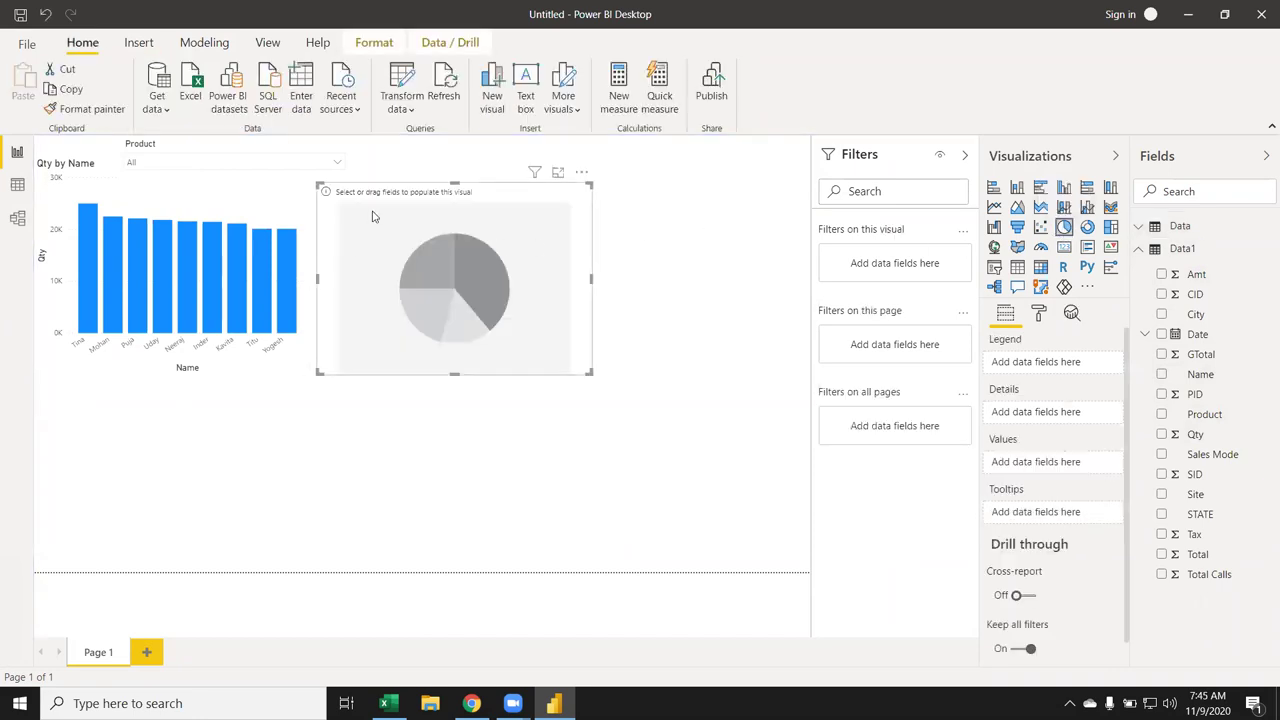
pyautogui.moveTo(386, 198); pyautogui.dragTo(436, 166)
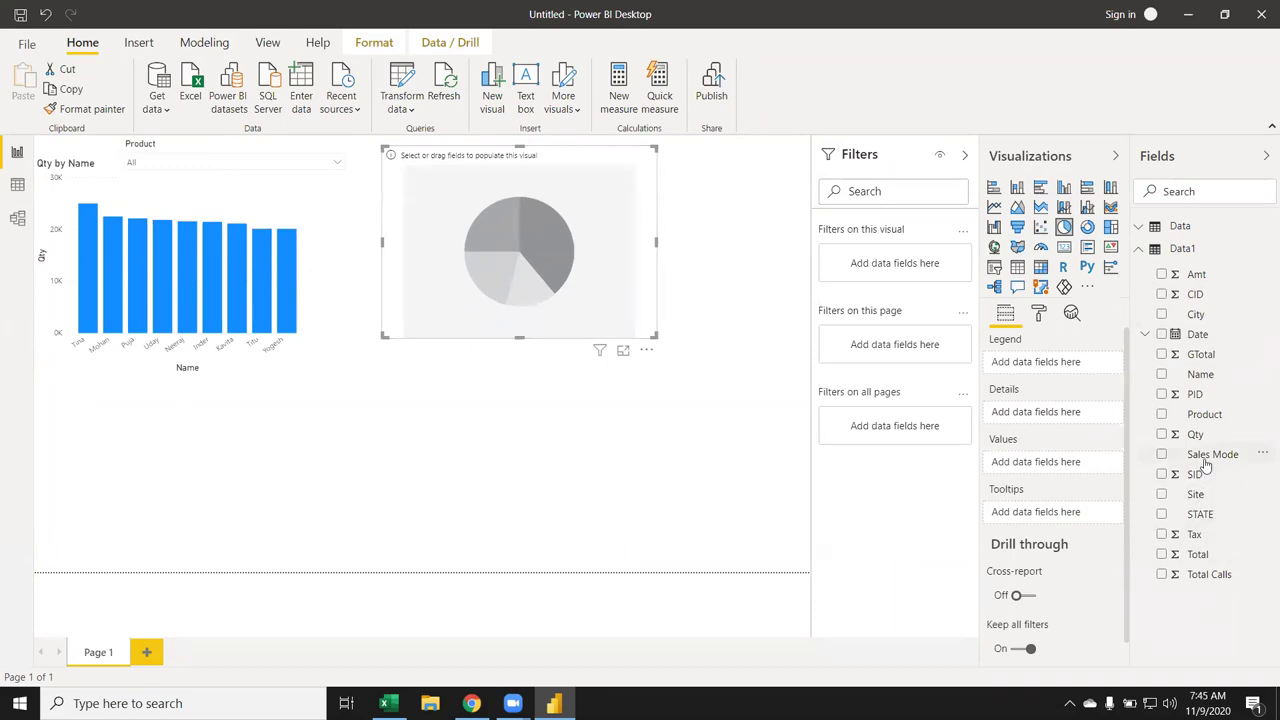
pyautogui.click(1207, 457)
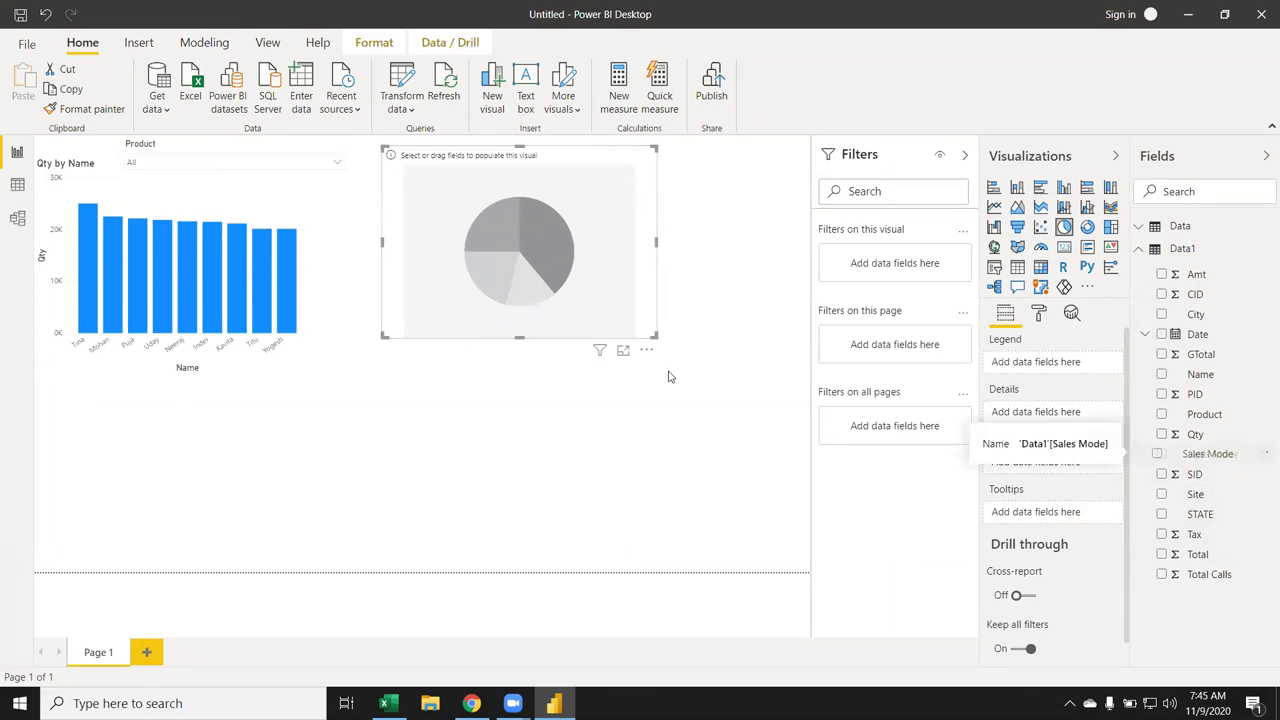
pyautogui.moveTo(1217, 557); pyautogui.dragTo(484, 218)
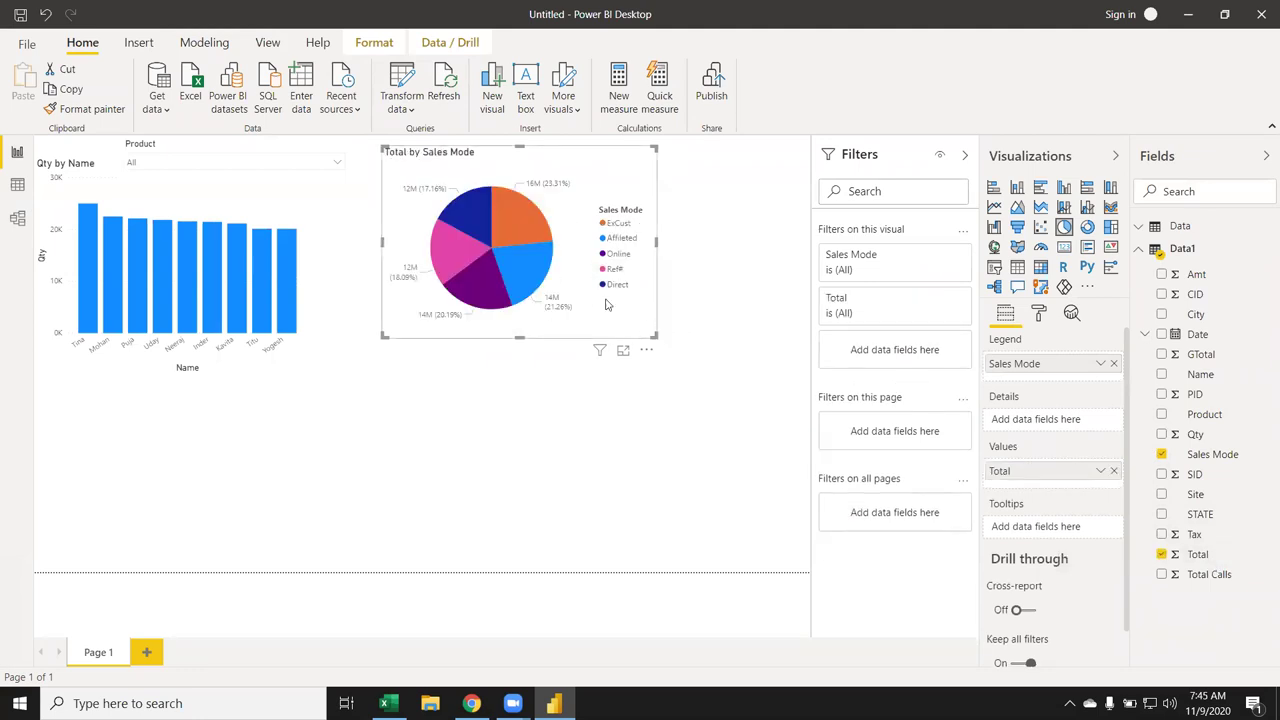
pyautogui.moveTo(568, 162); pyautogui.dragTo(596, 173)
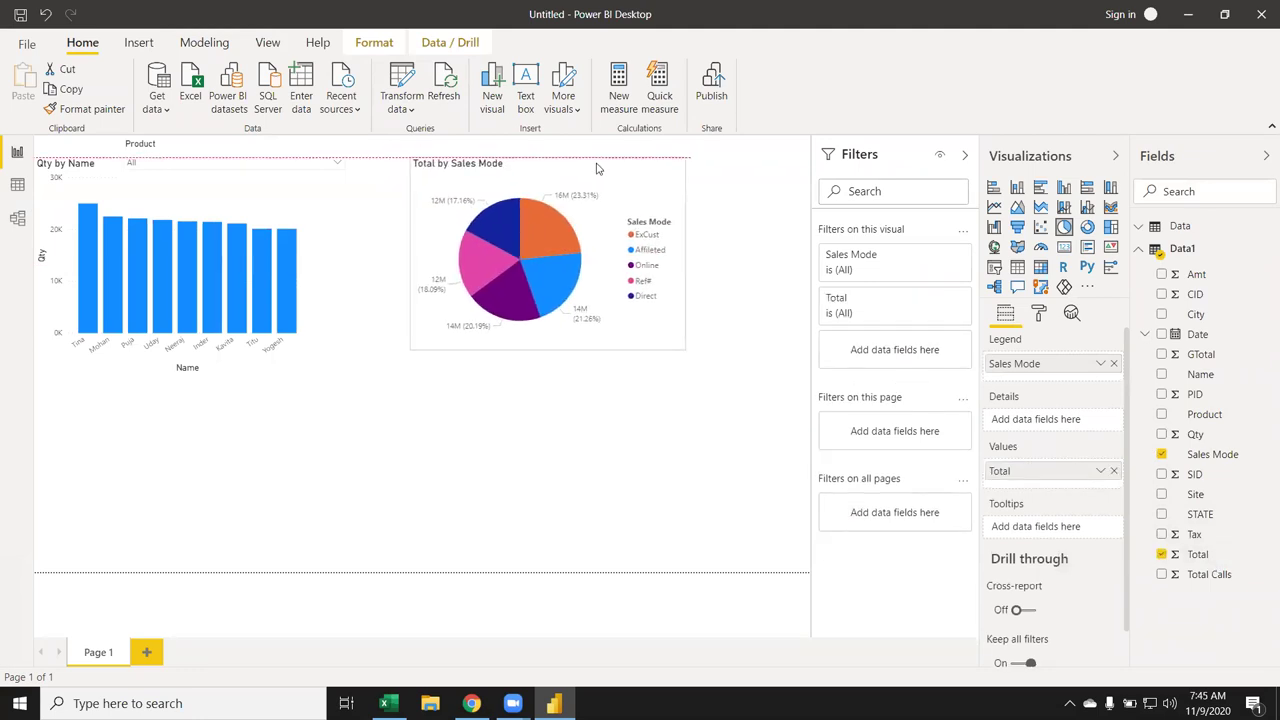
pyautogui.click(383, 411)
# Step the Product slicer through CD, DVD, ECT, HD, MB and RAM, then leave it on CD
pyautogui.click(318, 160)
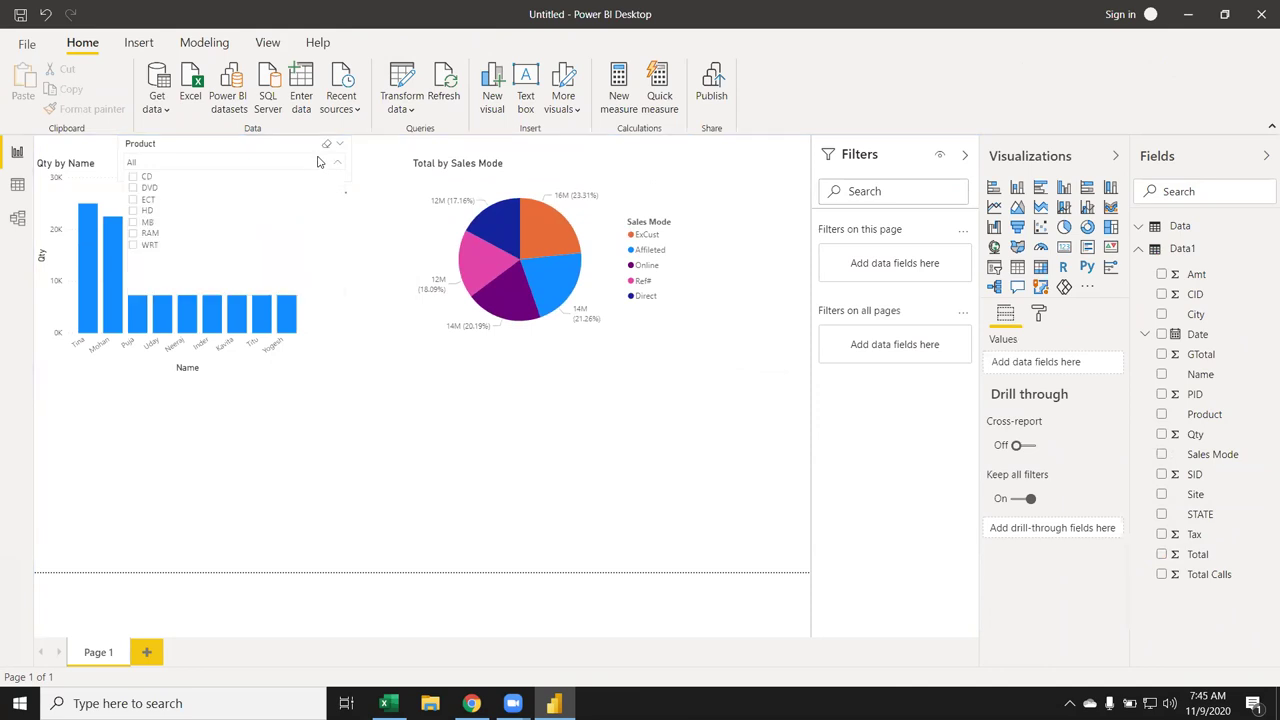
pyautogui.click(133, 177)
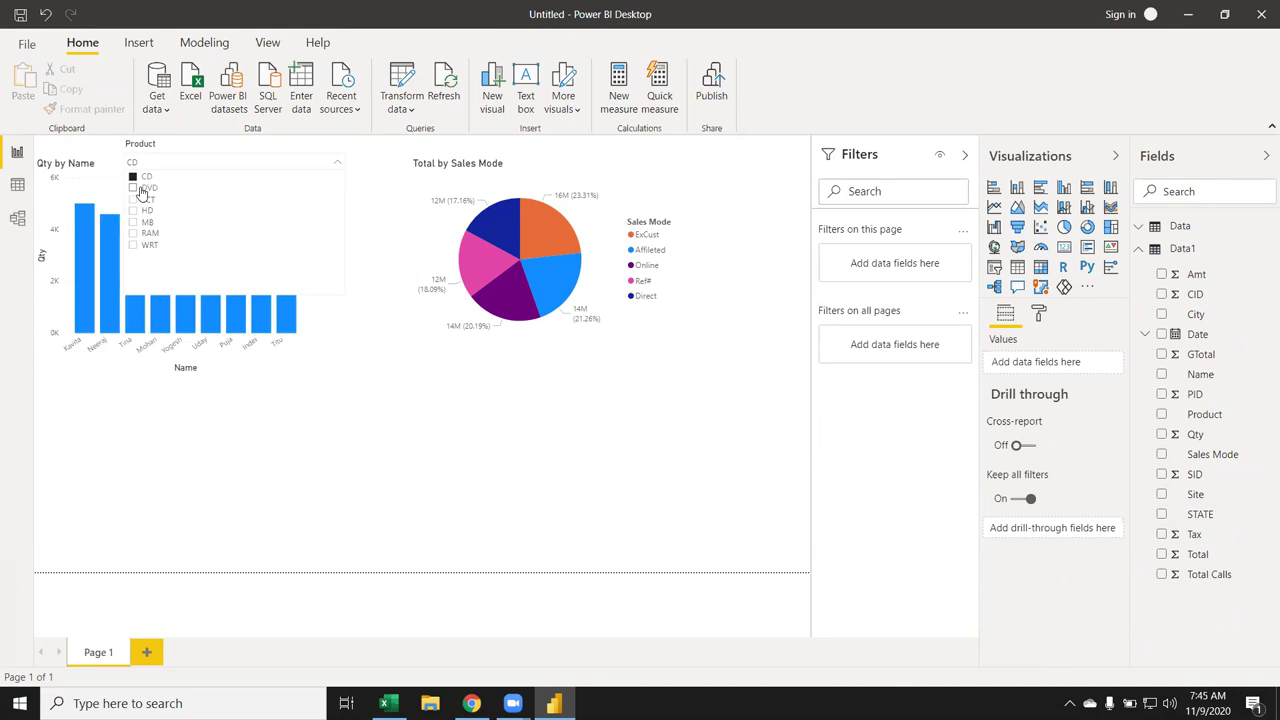
pyautogui.click(140, 190)
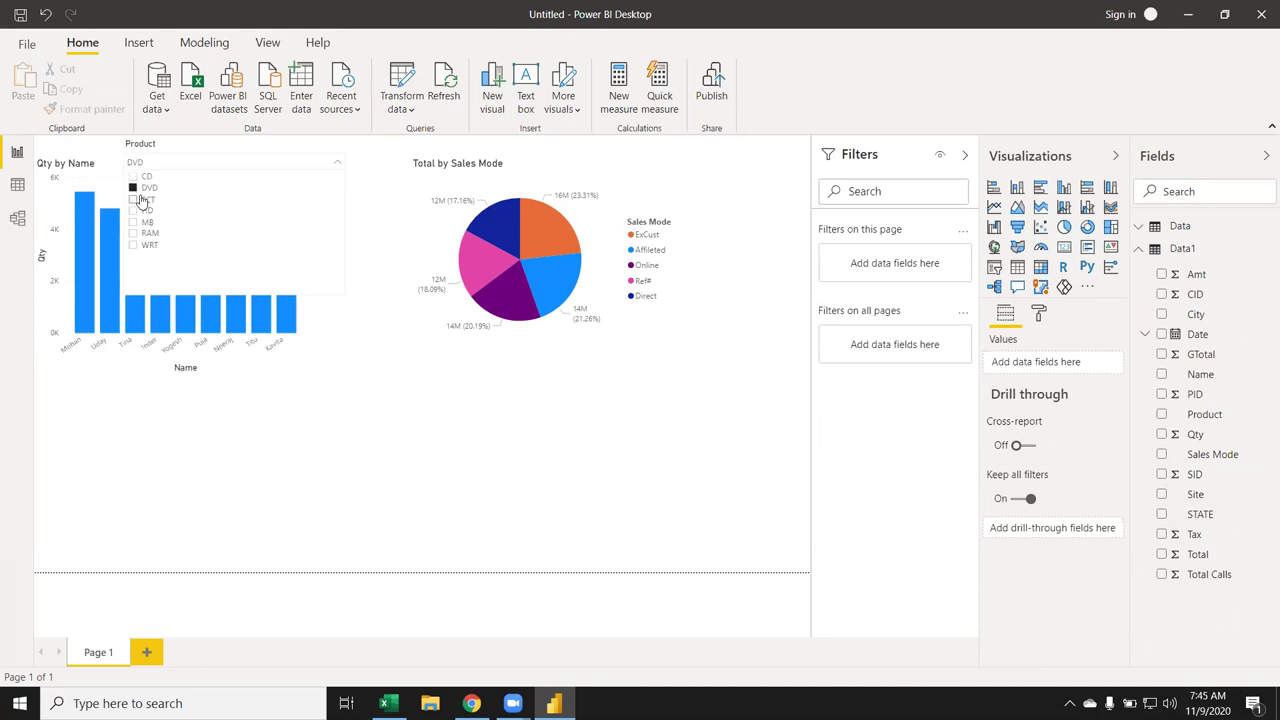
pyautogui.click(142, 200)
pyautogui.click(143, 211)
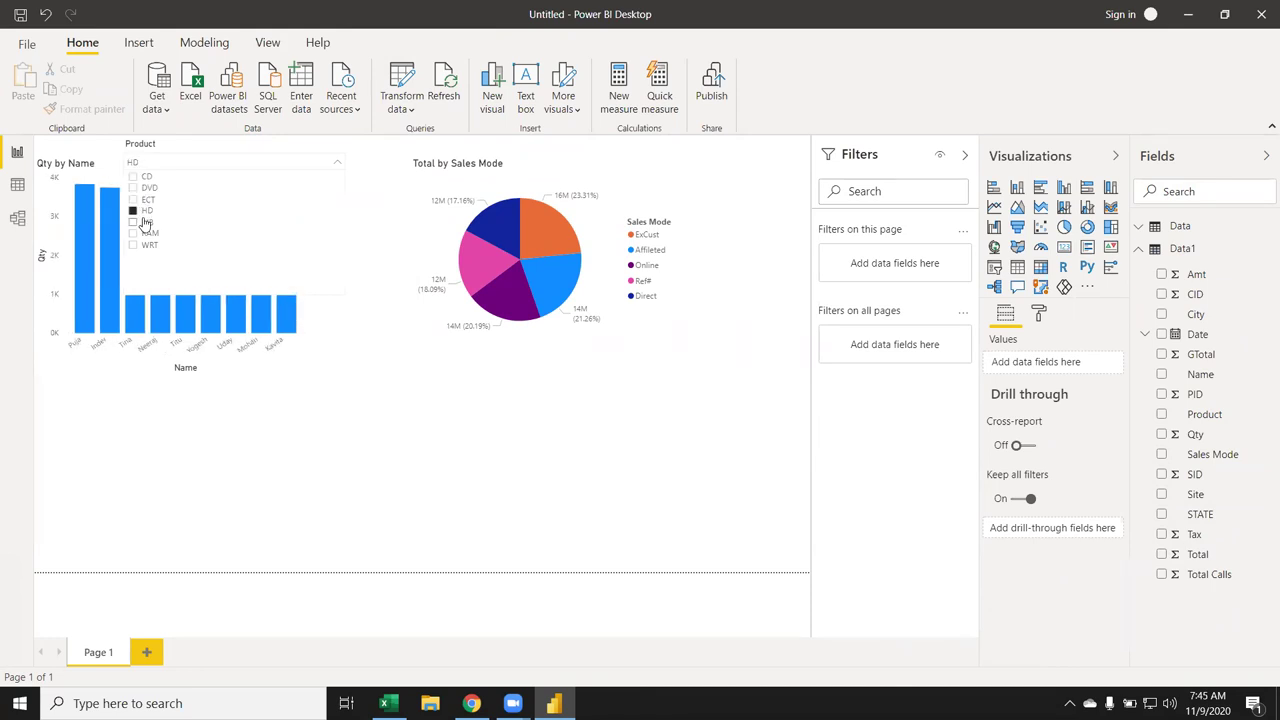
pyautogui.click(145, 222)
pyautogui.click(147, 233)
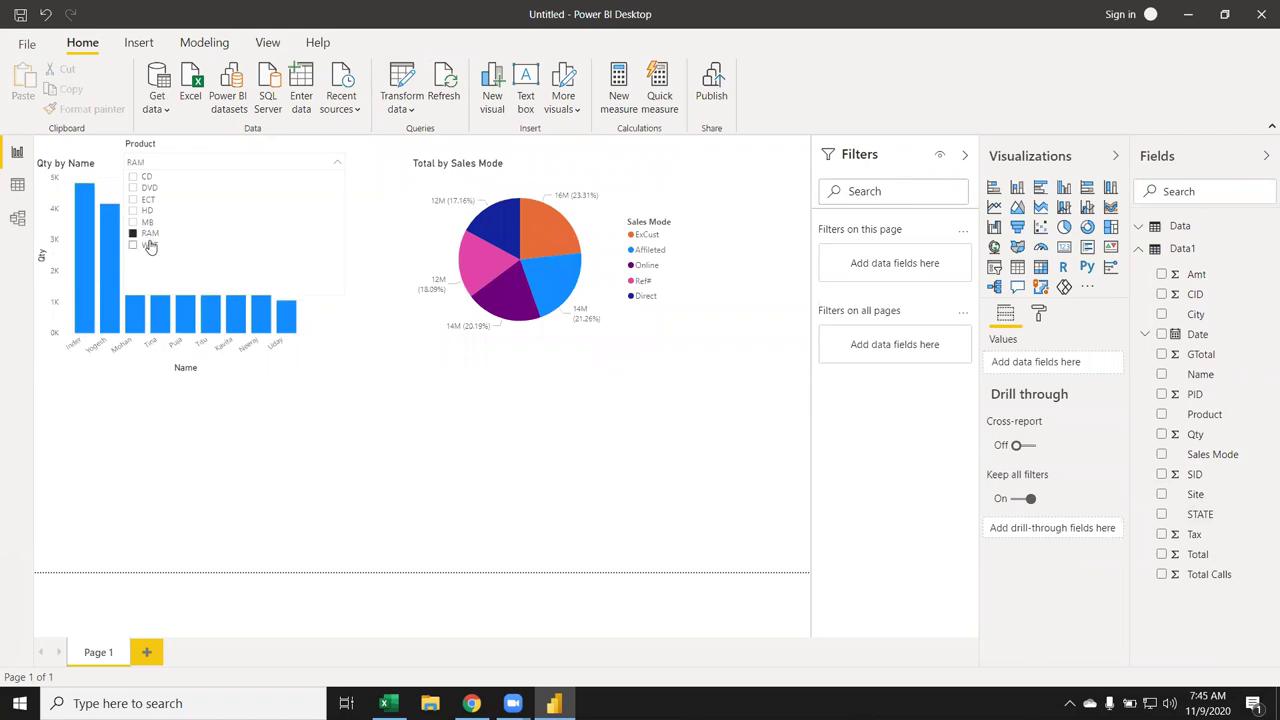
pyautogui.click(149, 245)
pyautogui.click(146, 233)
pyautogui.click(139, 221)
pyautogui.click(142, 210)
pyautogui.click(142, 199)
pyautogui.click(141, 188)
pyautogui.click(140, 176)
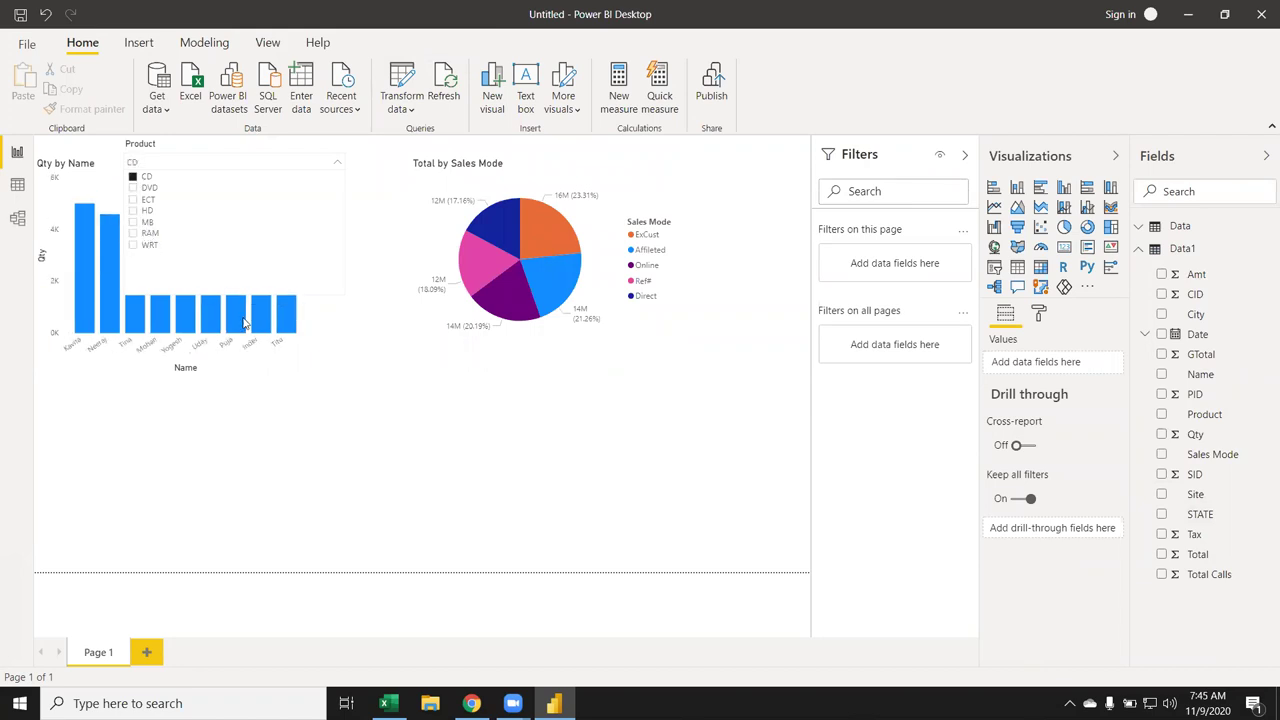
pyautogui.click(364, 411)
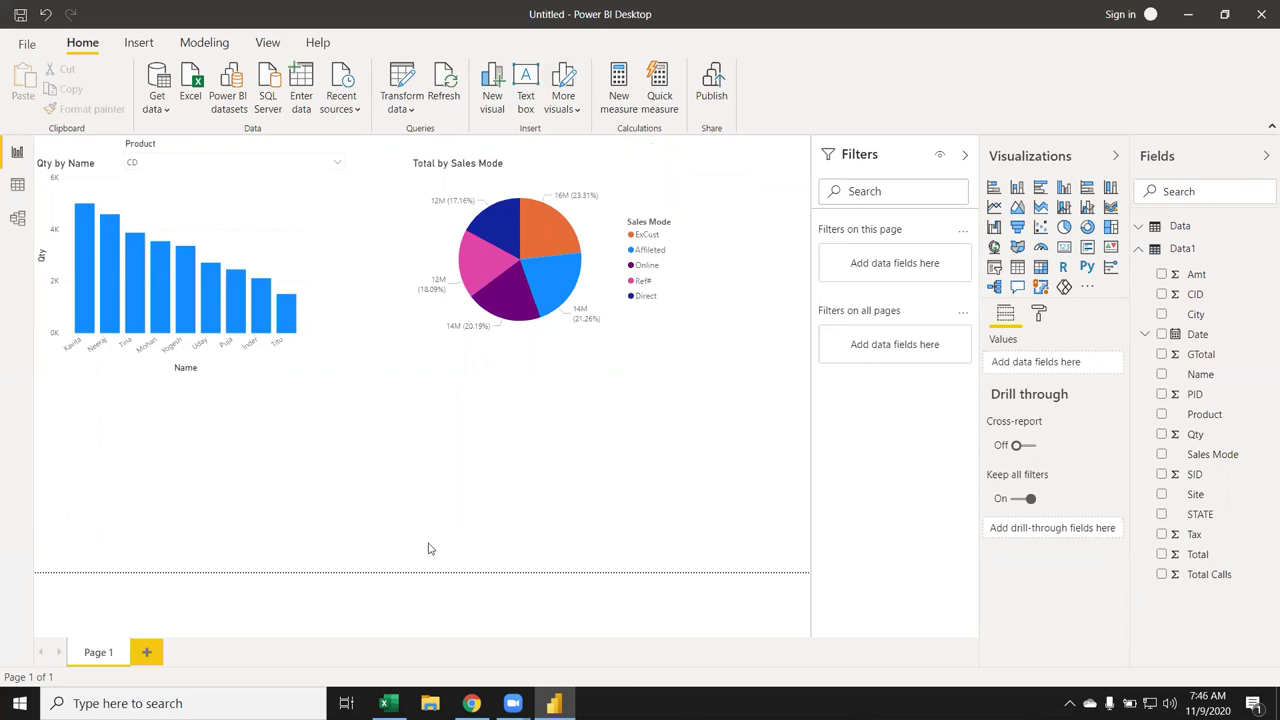
# Add a new page with a table of Name and Qty
pyautogui.click(155, 655)
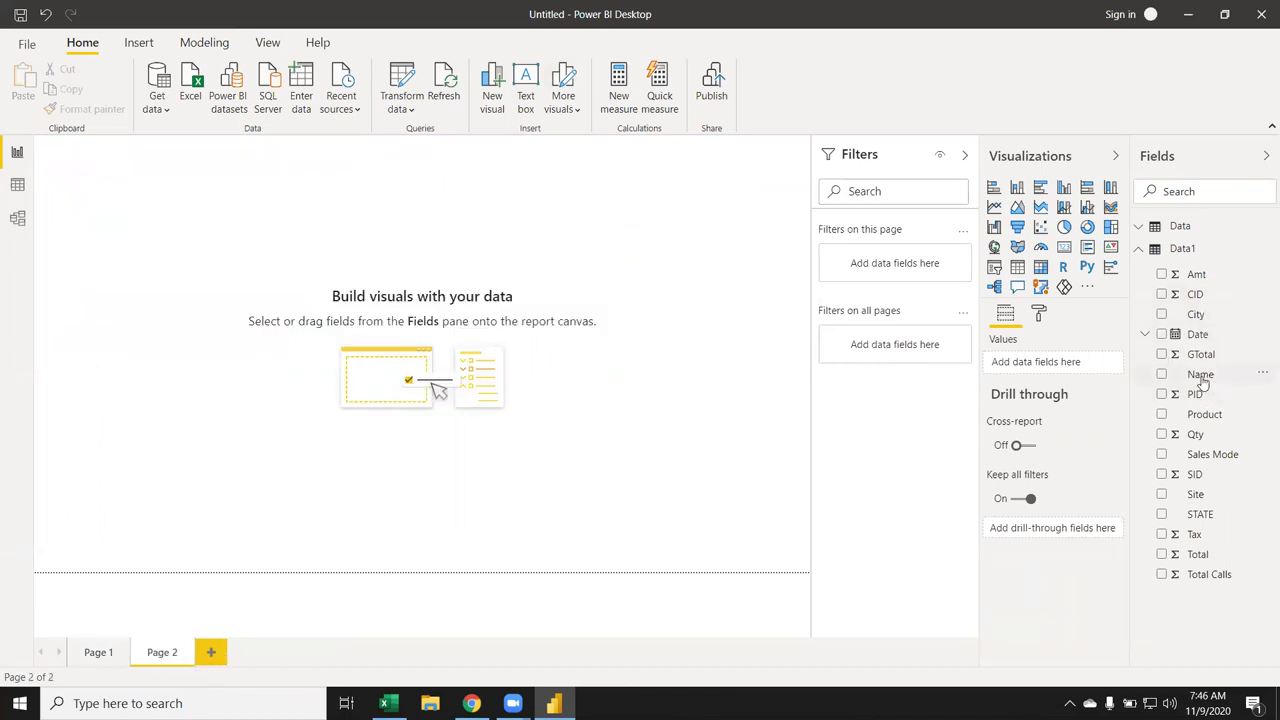
pyautogui.moveTo(1200, 374)
pyautogui.mouseDown()
pyautogui.moveTo(252, 241)
pyautogui.moveTo(500, 353)
pyautogui.mouseUp()
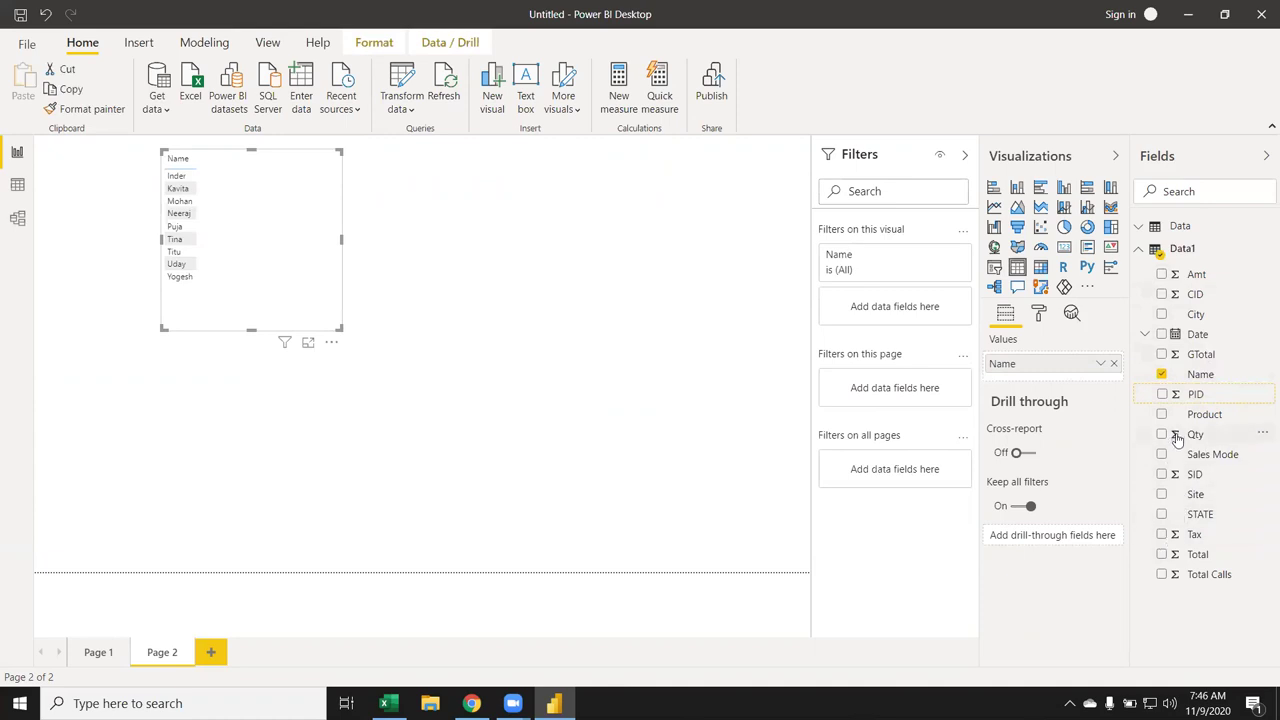
pyautogui.moveTo(1174, 436); pyautogui.dragTo(230, 200)
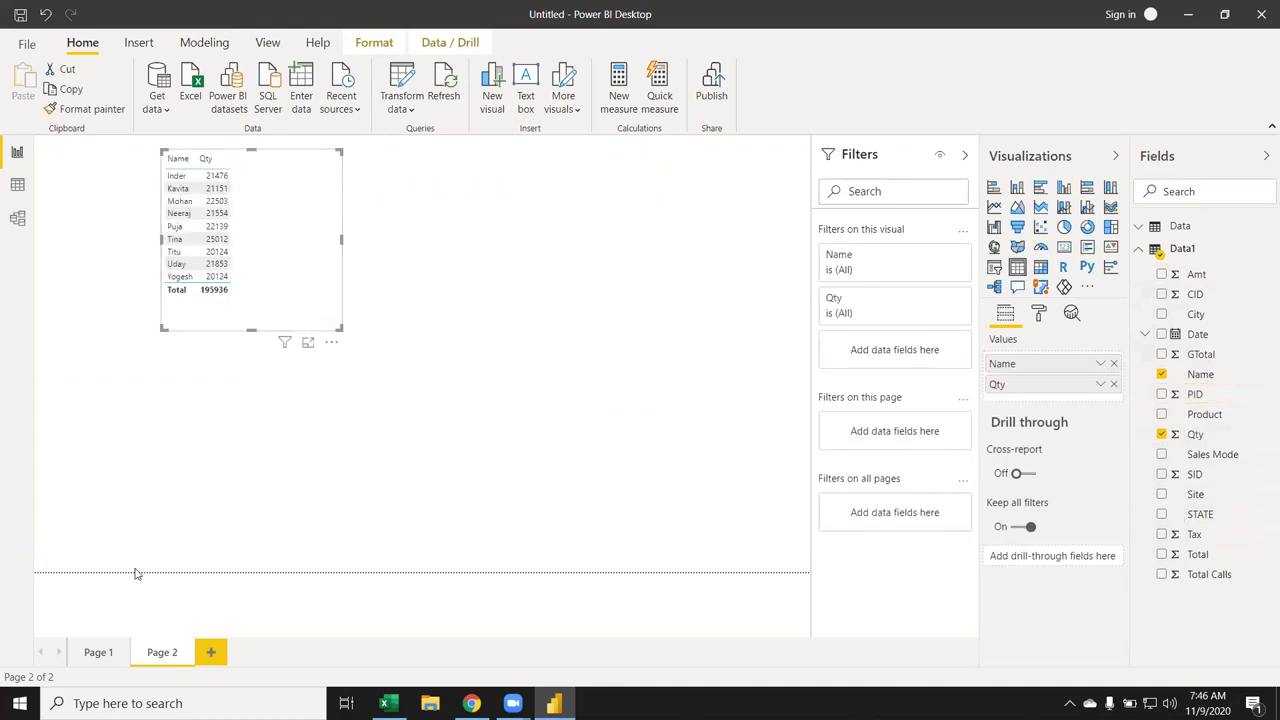
# Compare Page 1 and Page 2, then delete Page 2
pyautogui.click(96, 652)
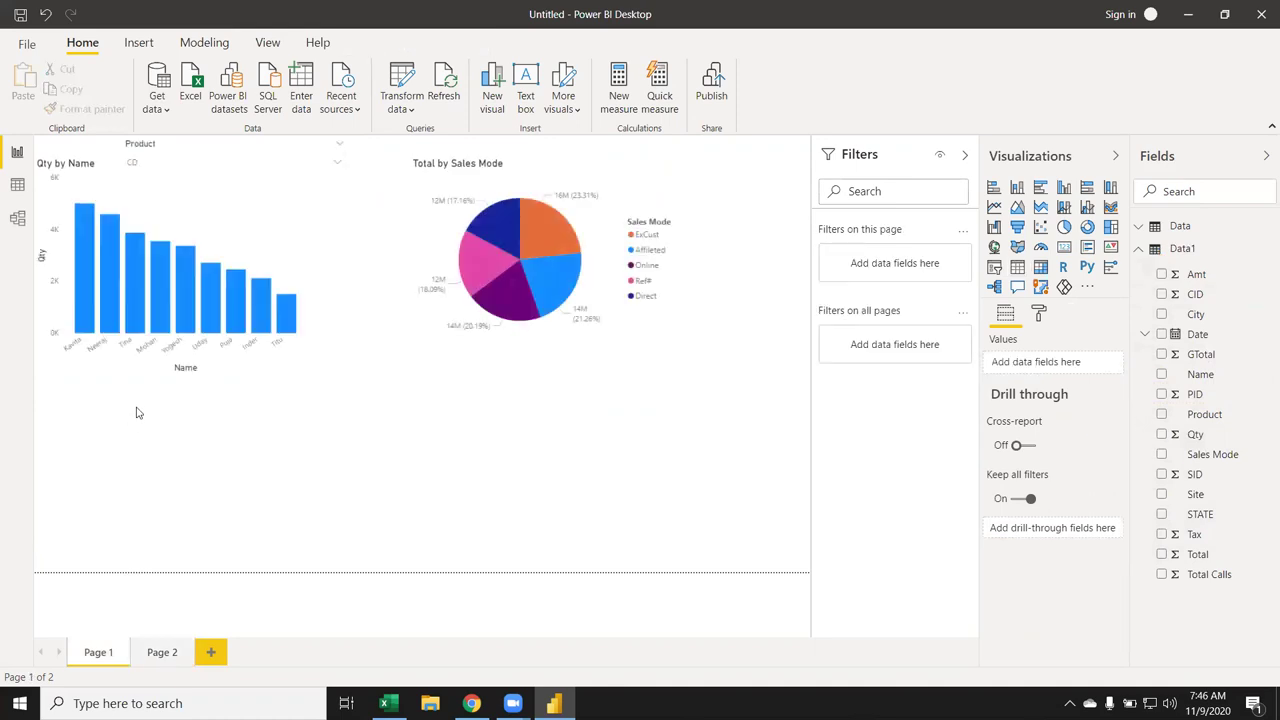
pyautogui.click(138, 310)
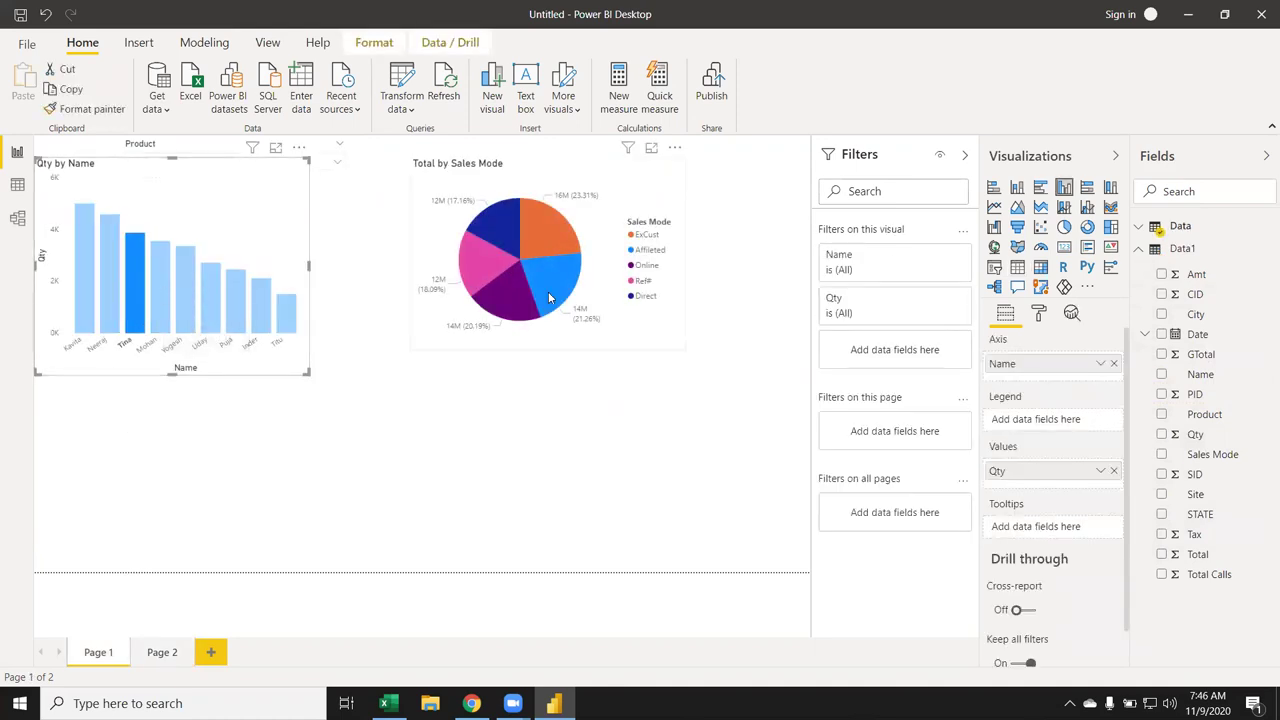
pyautogui.click(166, 660)
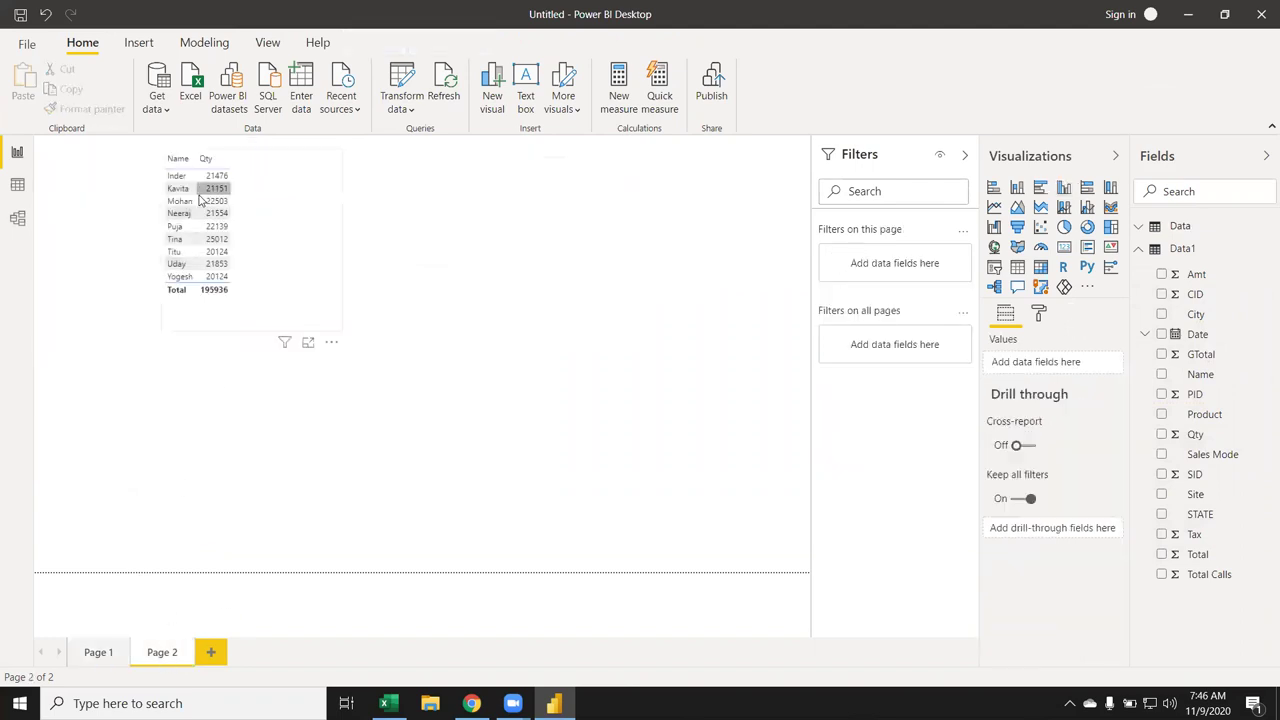
pyautogui.click(99, 652)
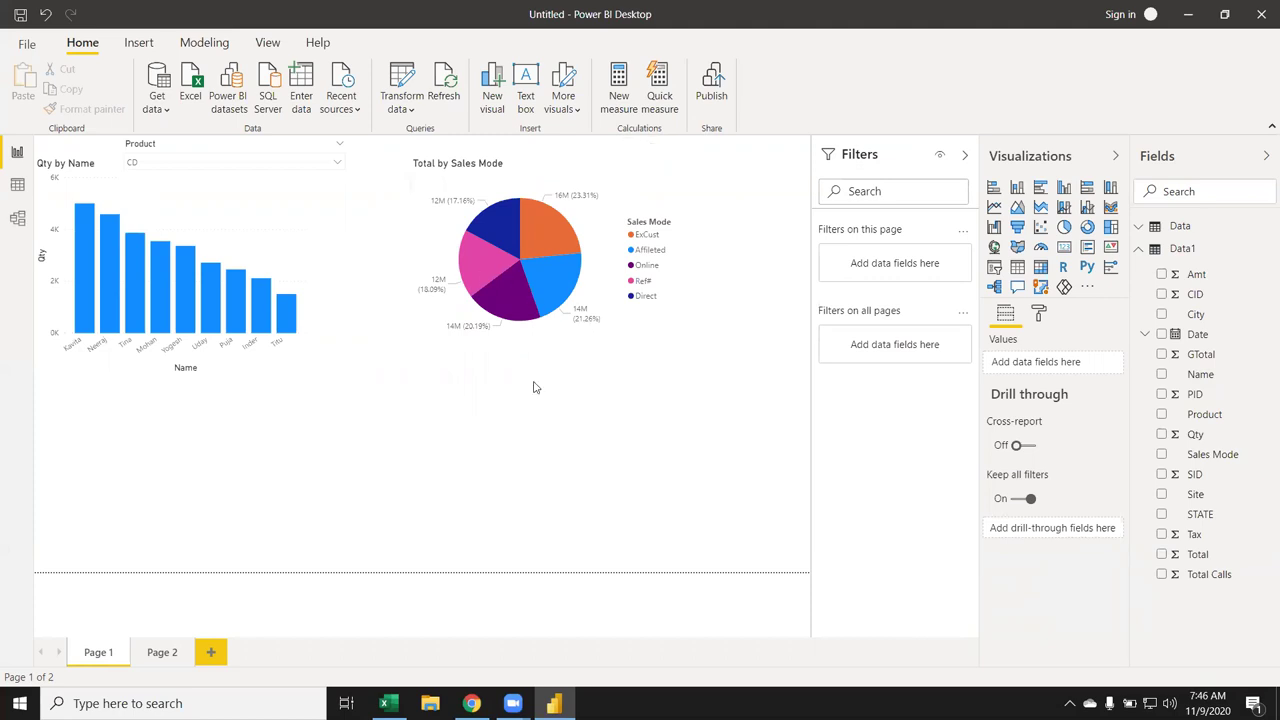
pyautogui.click(170, 654)
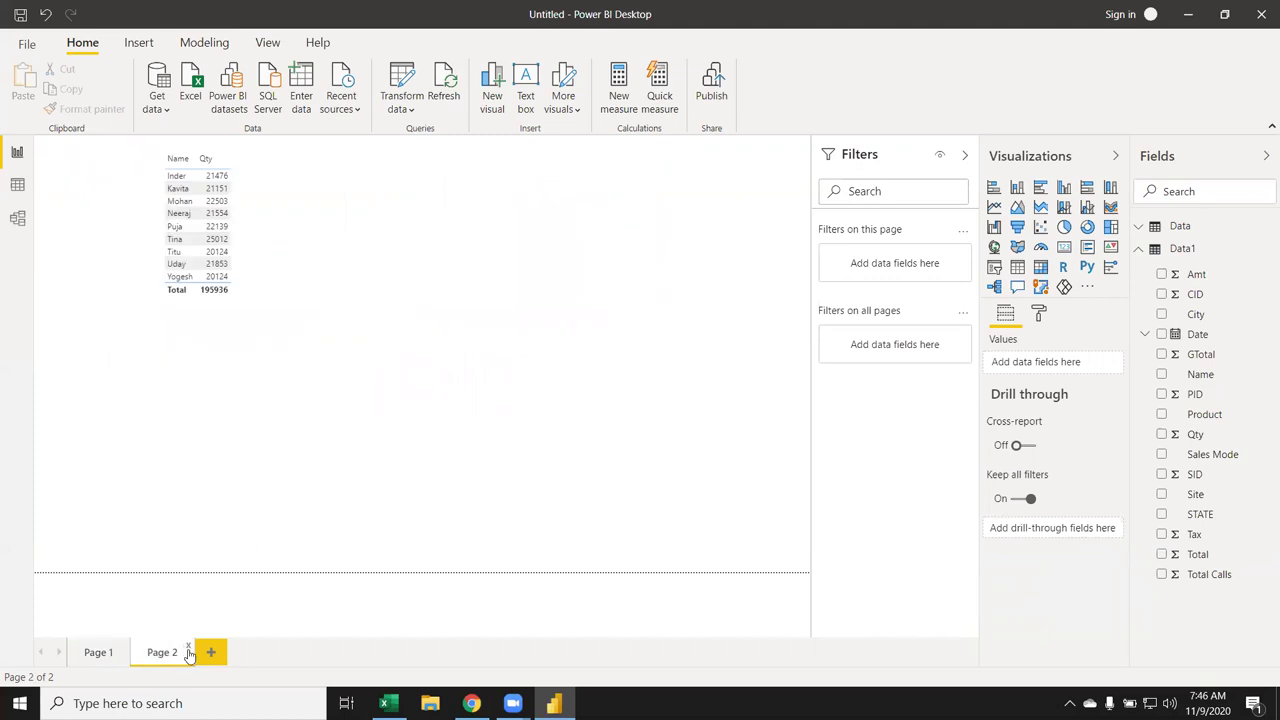
pyautogui.click(188, 650)
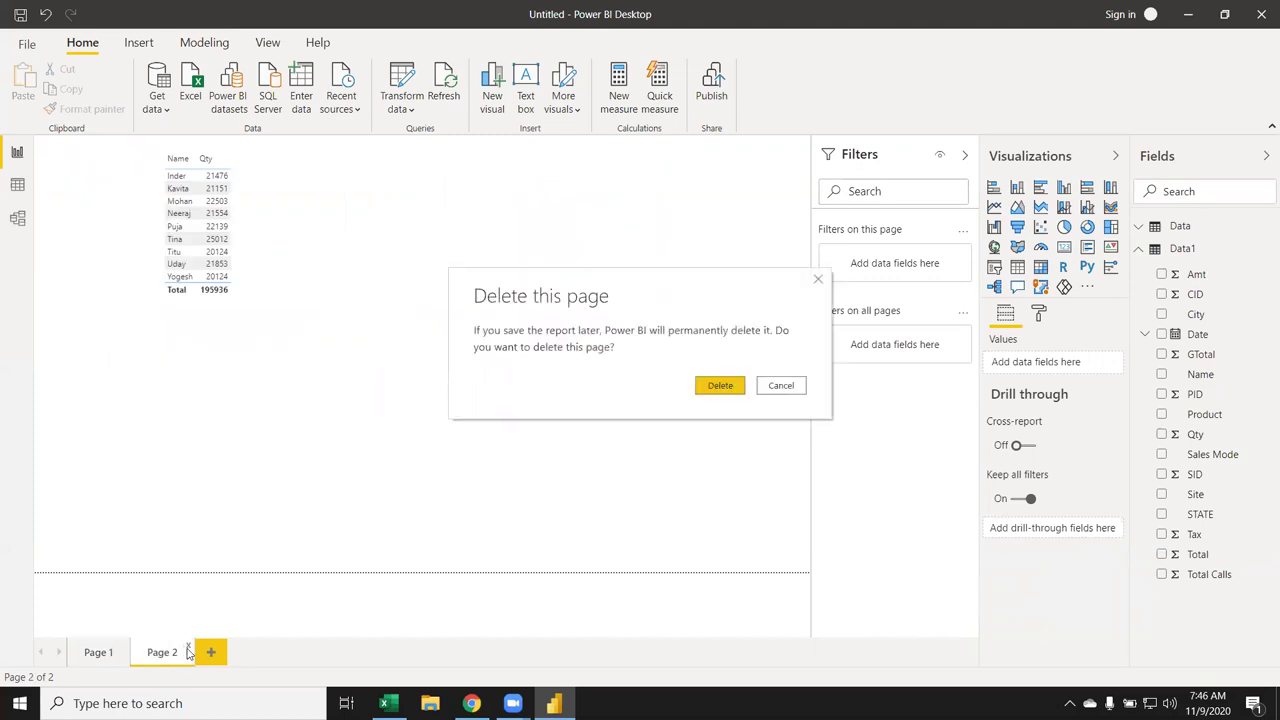
pyautogui.click(737, 388)
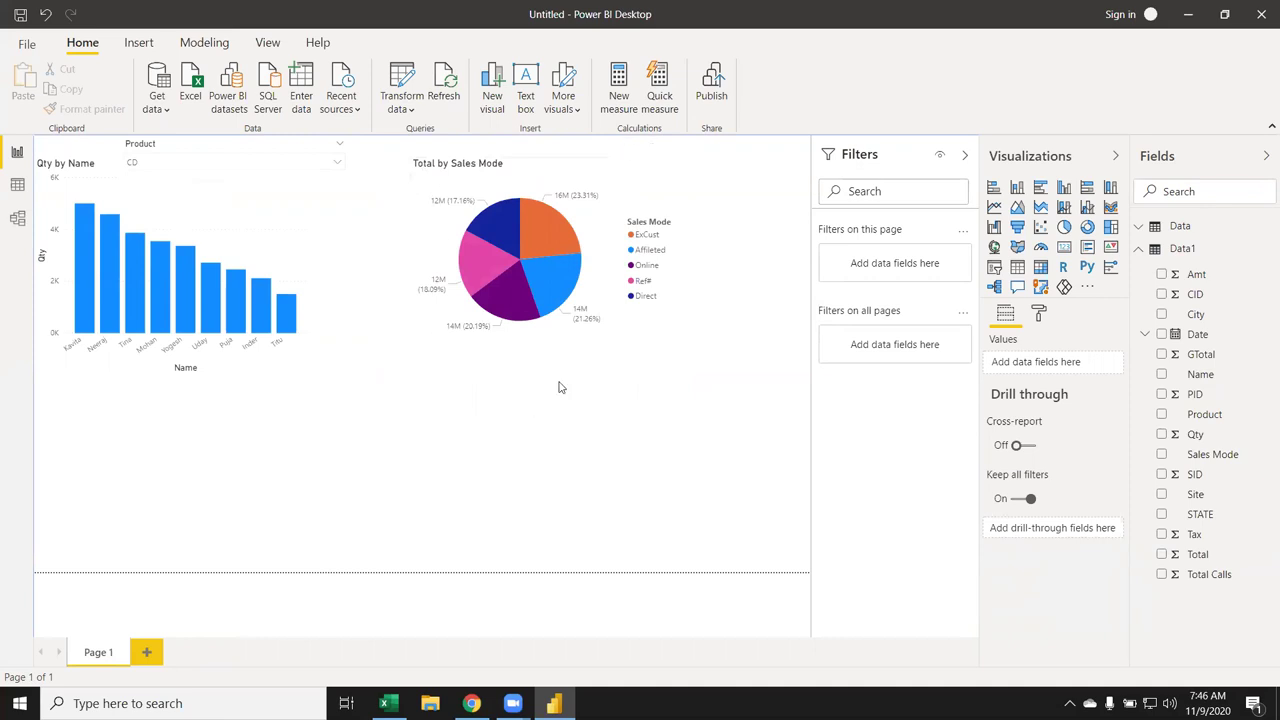
# Move the pie chart under the bar chart and clear CD from the Product slicer
pyautogui.moveTo(646, 340)
pyautogui.mouseDown()
pyautogui.moveTo(650, 388)
pyautogui.moveTo(306, 577)
pyautogui.moveTo(268, 582)
pyautogui.mouseUp()
pyautogui.click(697, 162)
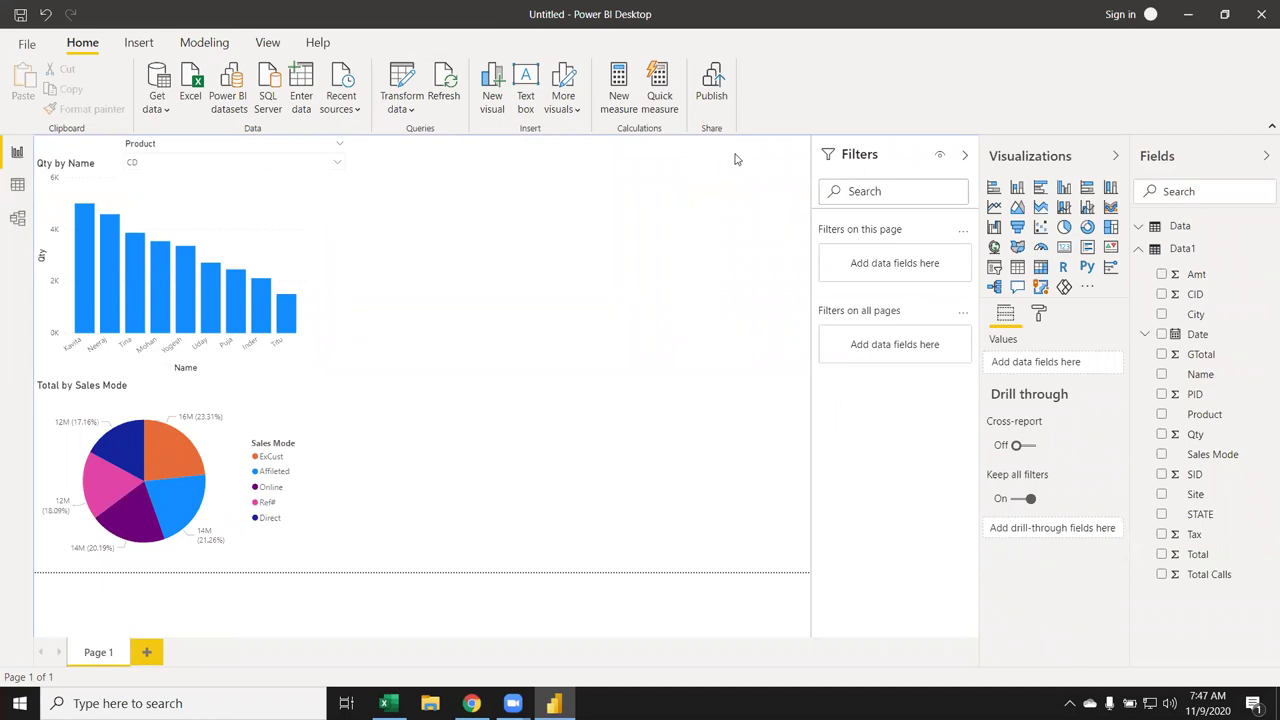
pyautogui.moveTo(577, 143); pyautogui.dragTo(797, 195)
pyautogui.click(240, 164)
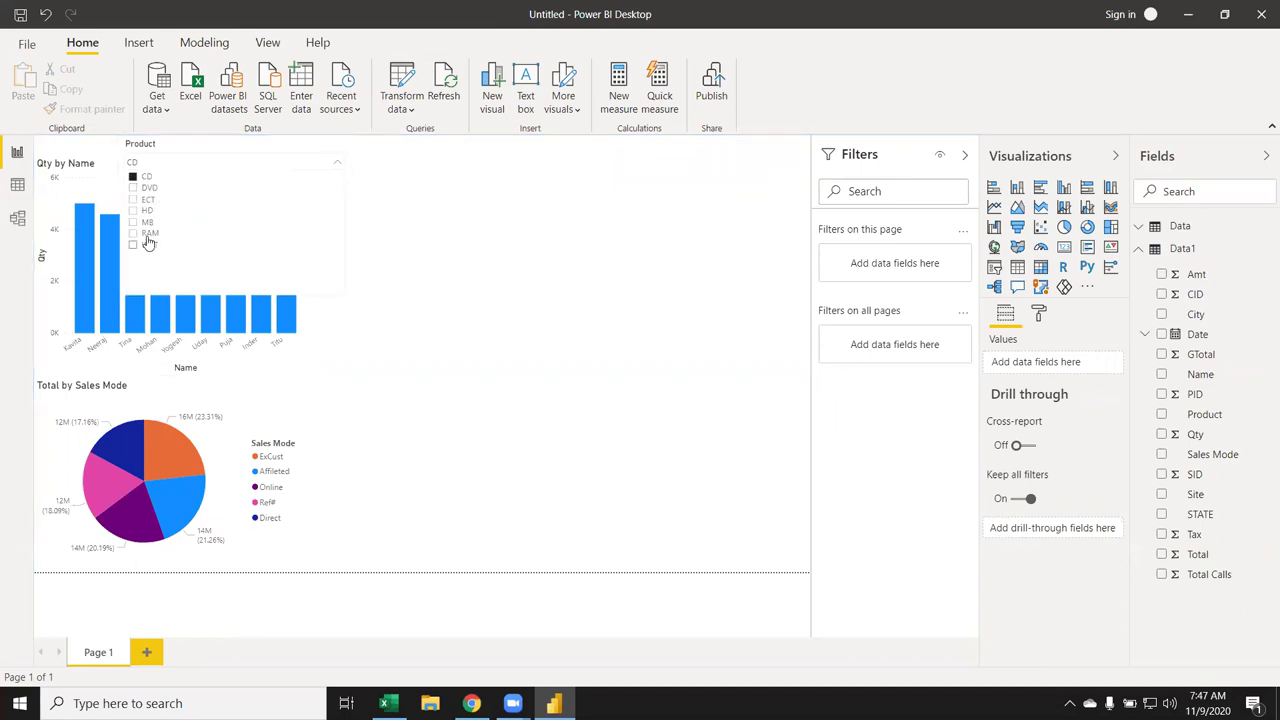
pyautogui.click(140, 177)
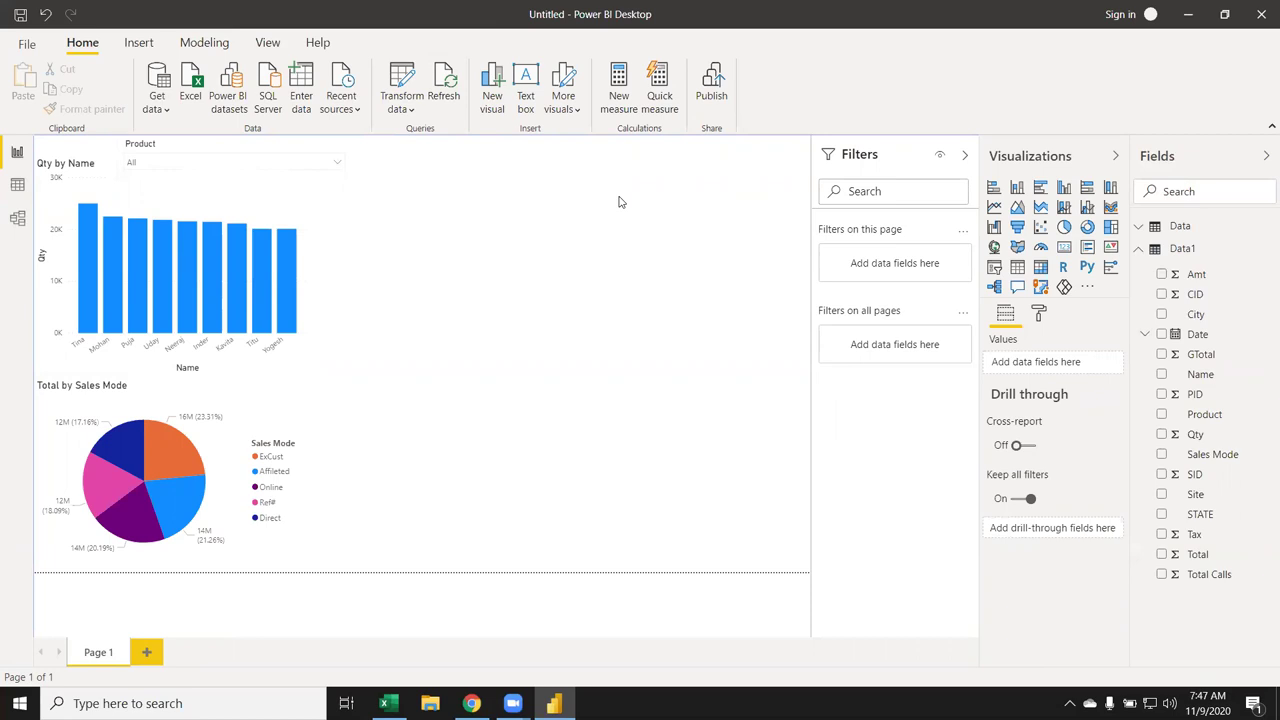
# Create measure Total_Sales with the formula SUM(Data[Qty])
pyautogui.click(138, 43)
pyautogui.click(83, 45)
pyautogui.click(613, 105)
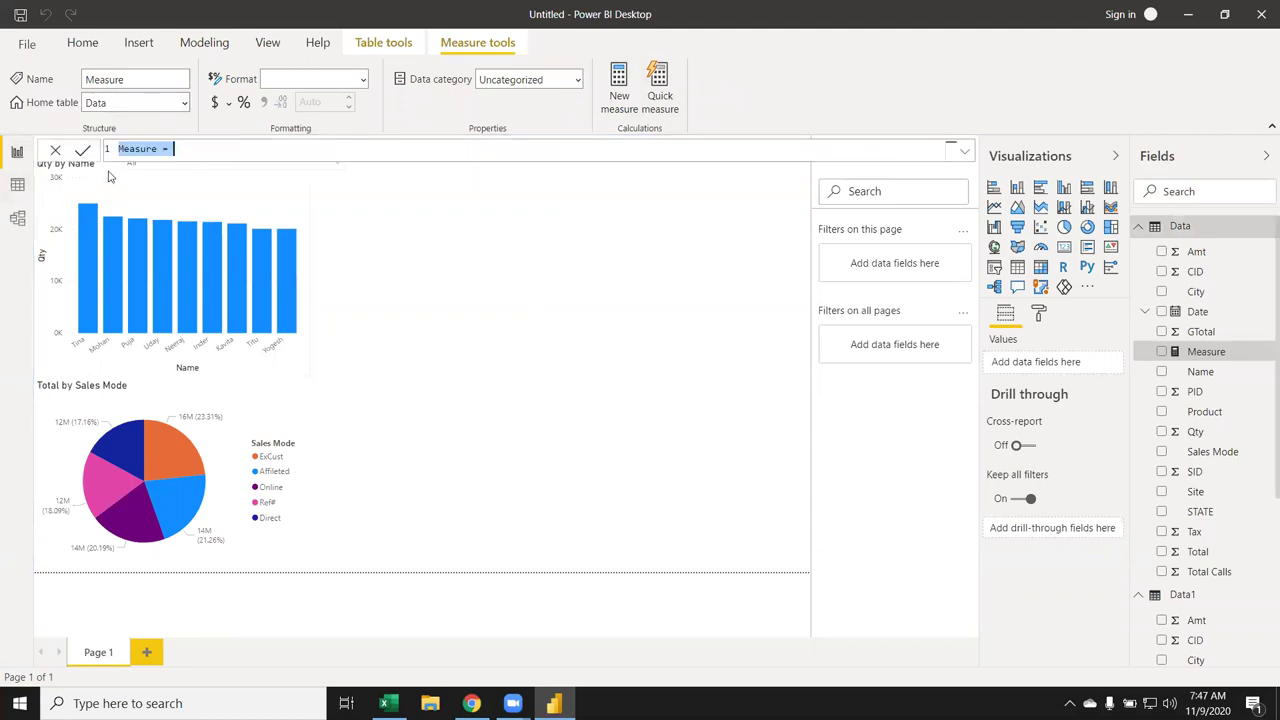
pyautogui.doubleClick(131, 148)
pyautogui.write('T')
pyautogui.write('ale')
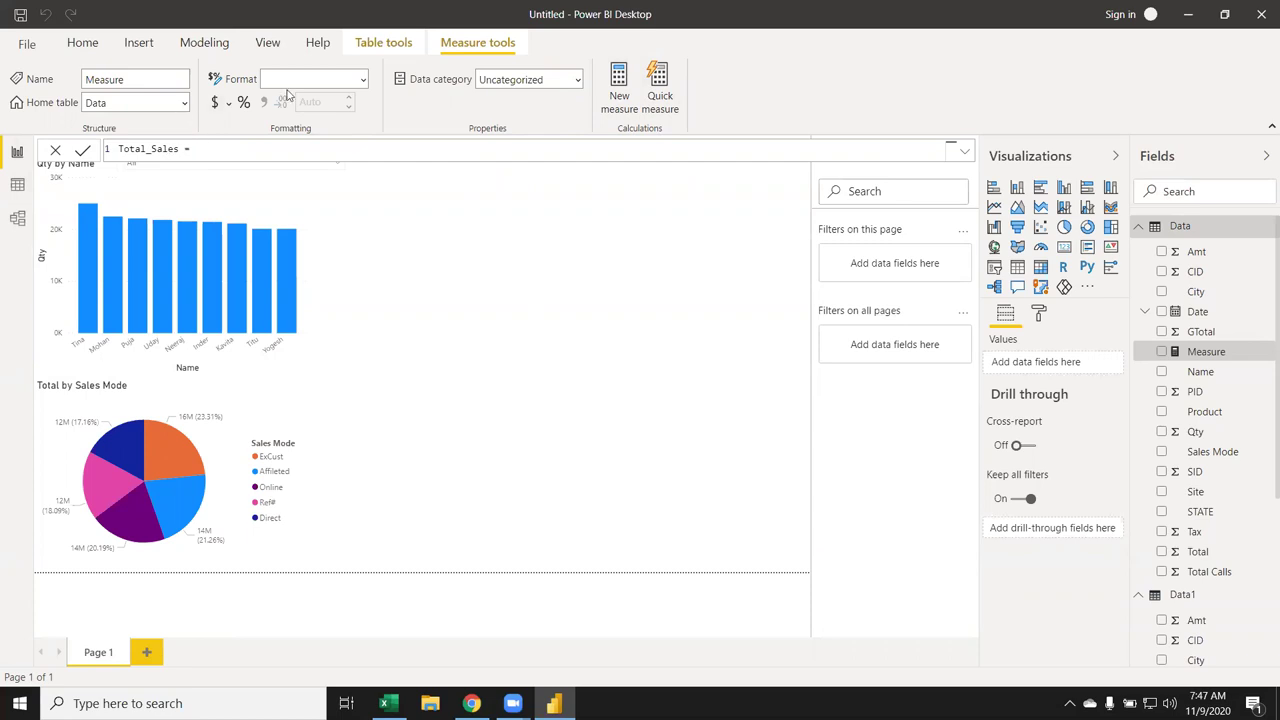
pyautogui.write('SUM')
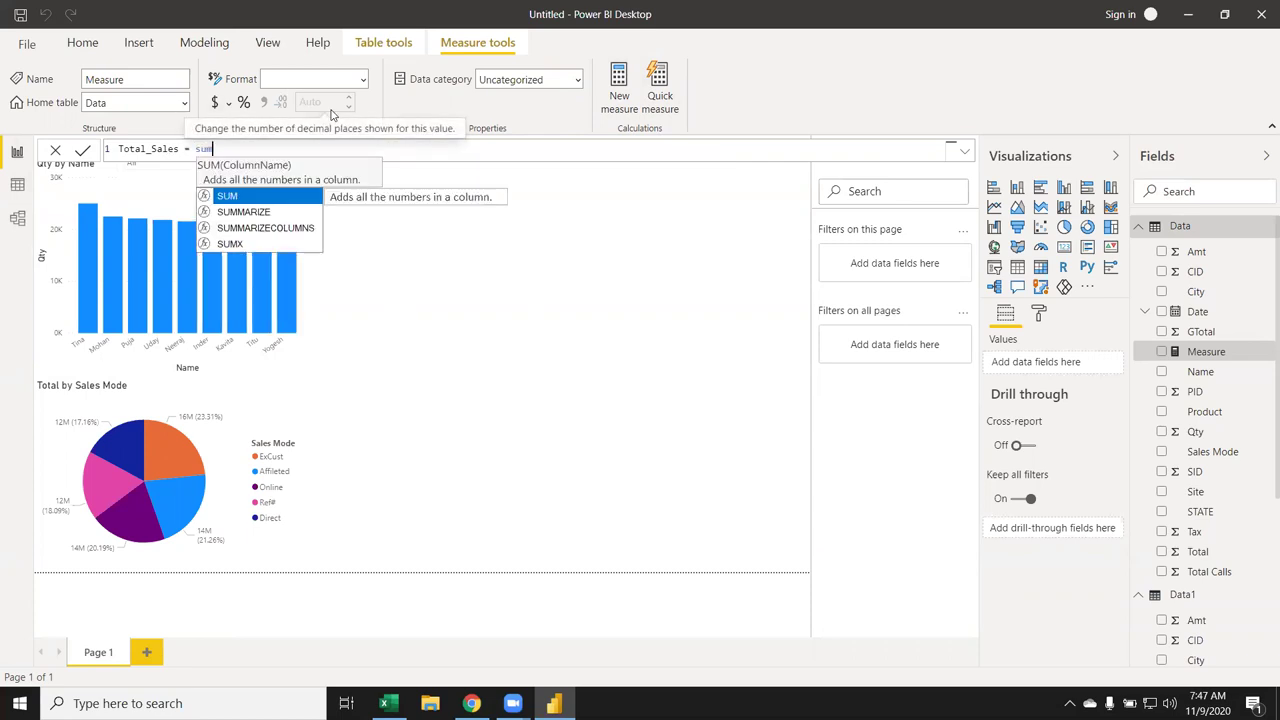
pyautogui.write('(')
pyautogui.press('Down')
pyautogui.press('Down')
pyautogui.press('Down')
pyautogui.press('Down')
pyautogui.press('Down')
pyautogui.press('Down')
pyautogui.press('Down')
pyautogui.press('Down')
pyautogui.press('Down')
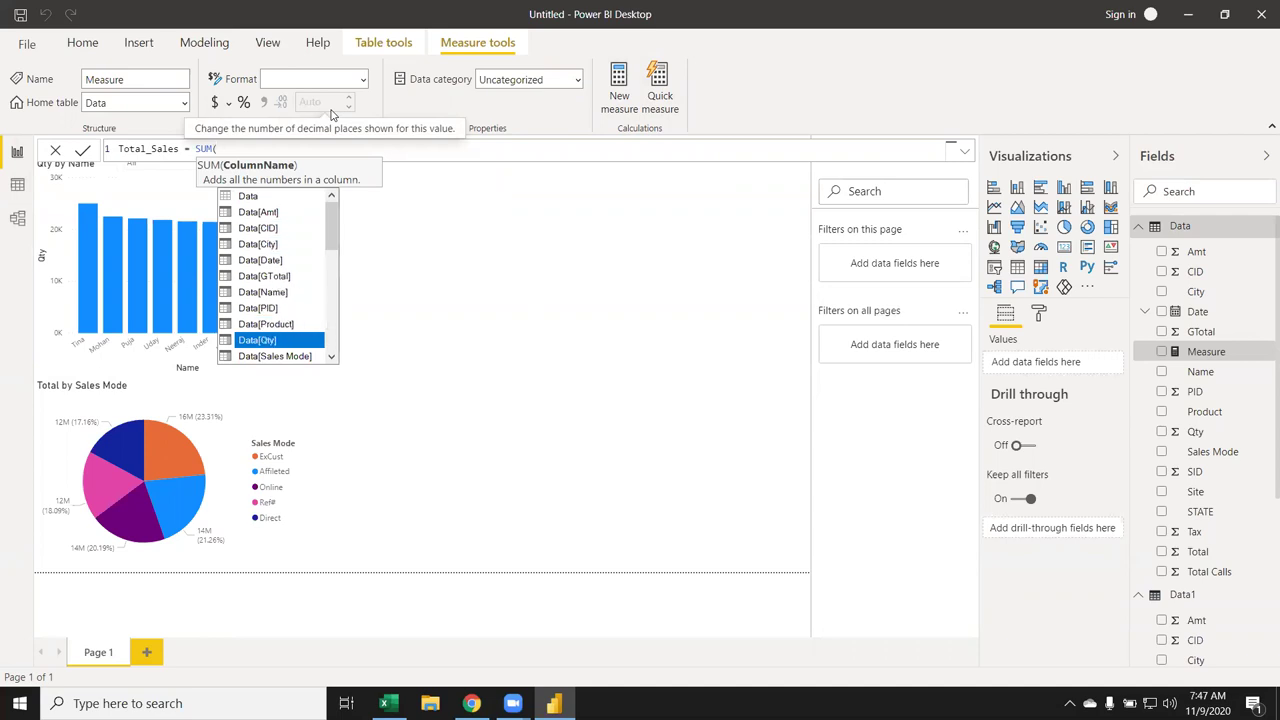
pyautogui.press('Tab')
pyautogui.write(')')
pyautogui.press('Return')
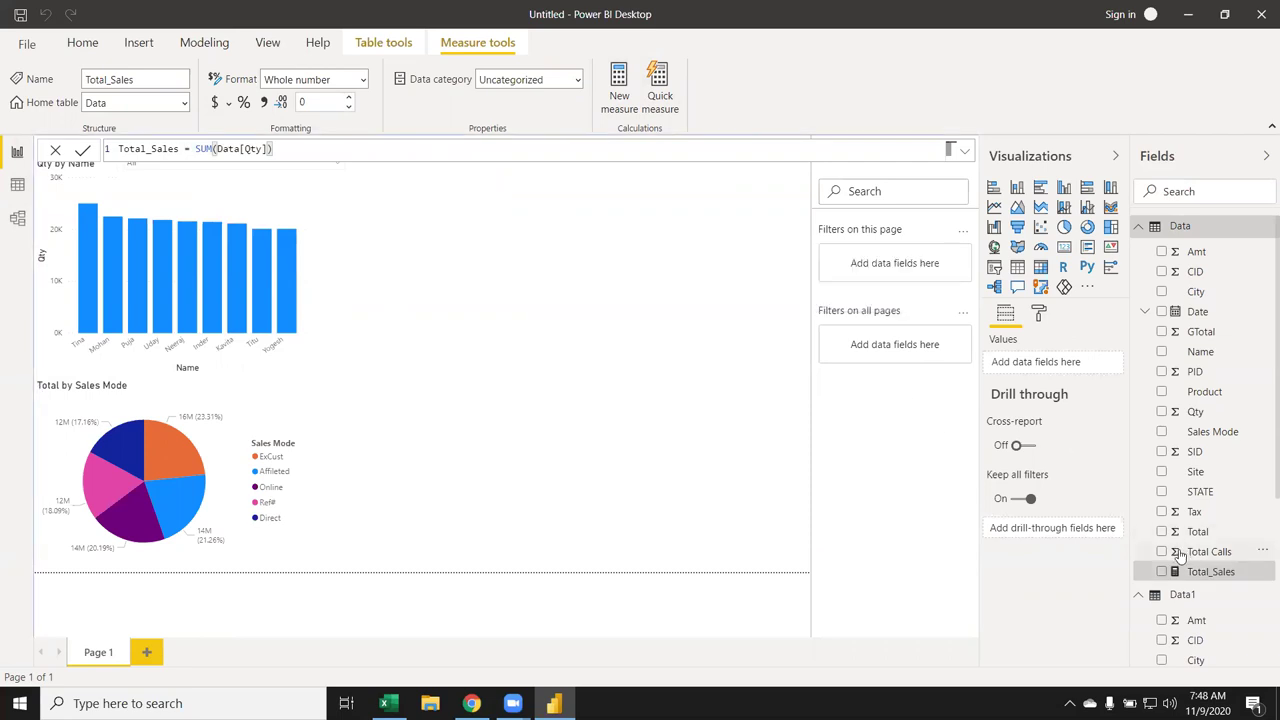
pyautogui.click(765, 344)
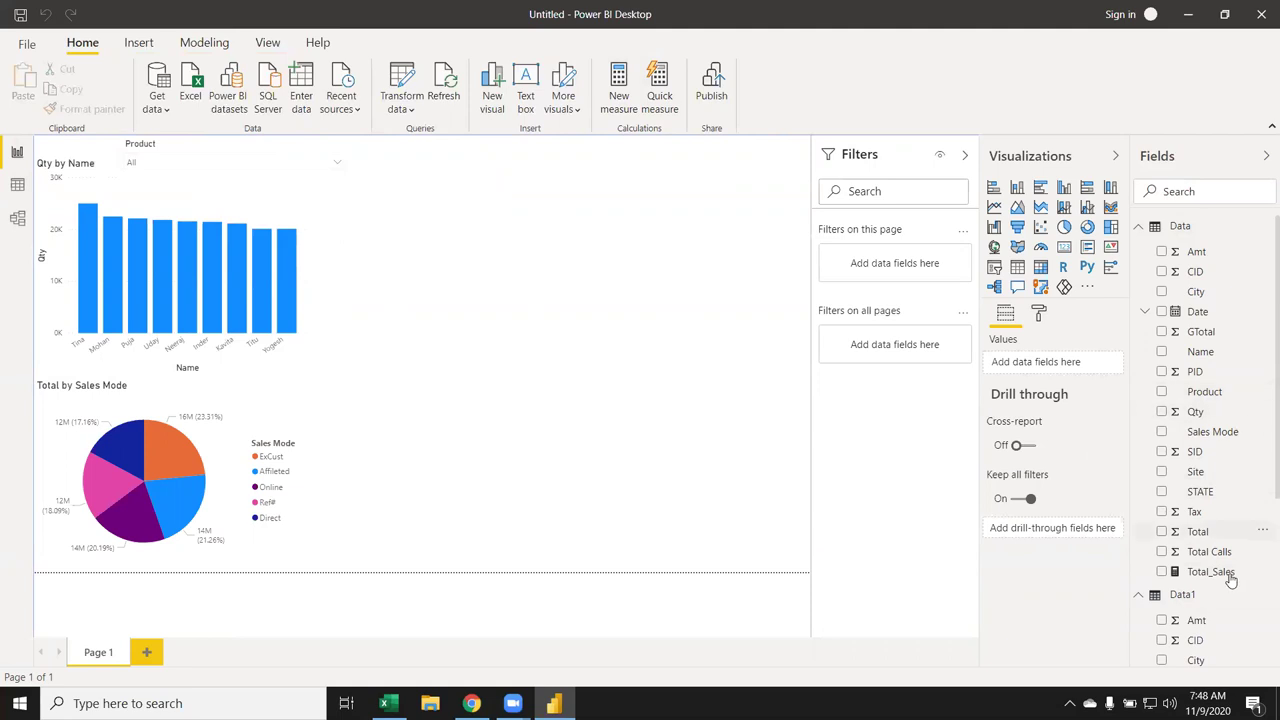
# Add a table visual showing Total Calls and resize it
pyautogui.click(1017, 266)
pyautogui.moveTo(1212, 552)
pyautogui.mouseDown()
pyautogui.moveTo(678, 422)
pyautogui.moveTo(440, 268)
pyautogui.mouseUp()
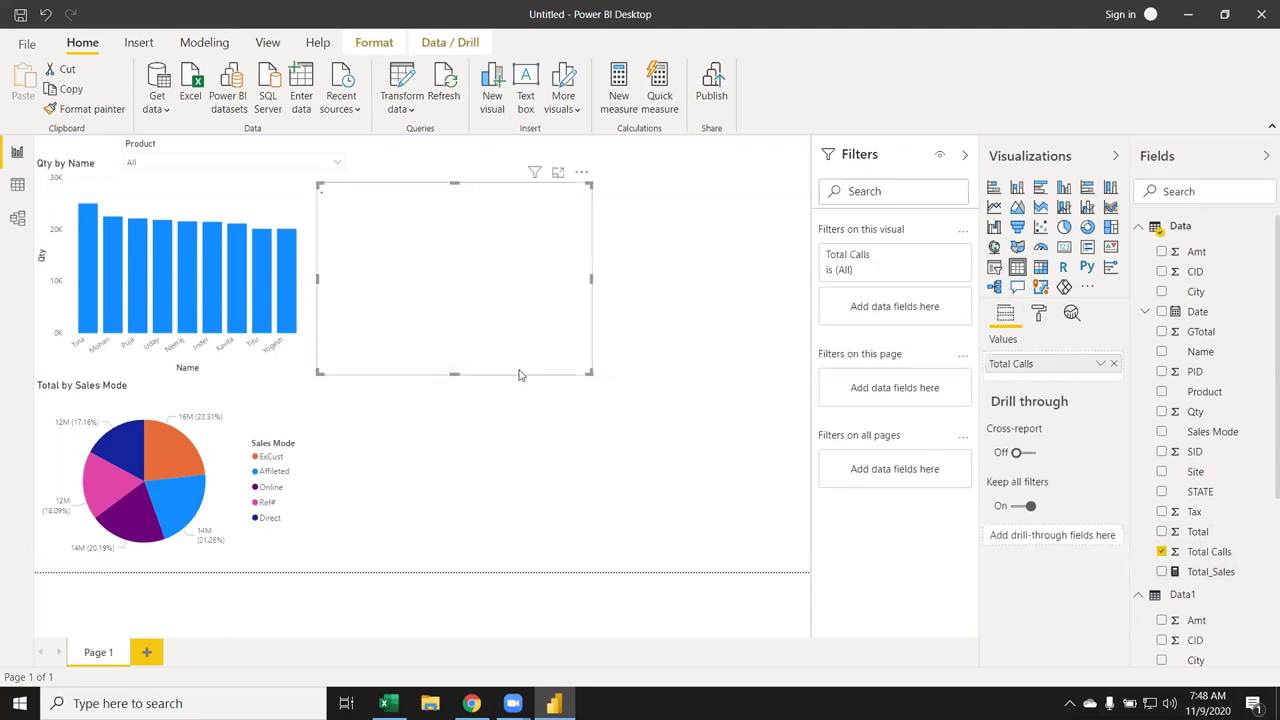
pyautogui.moveTo(587, 371); pyautogui.dragTo(368, 219)
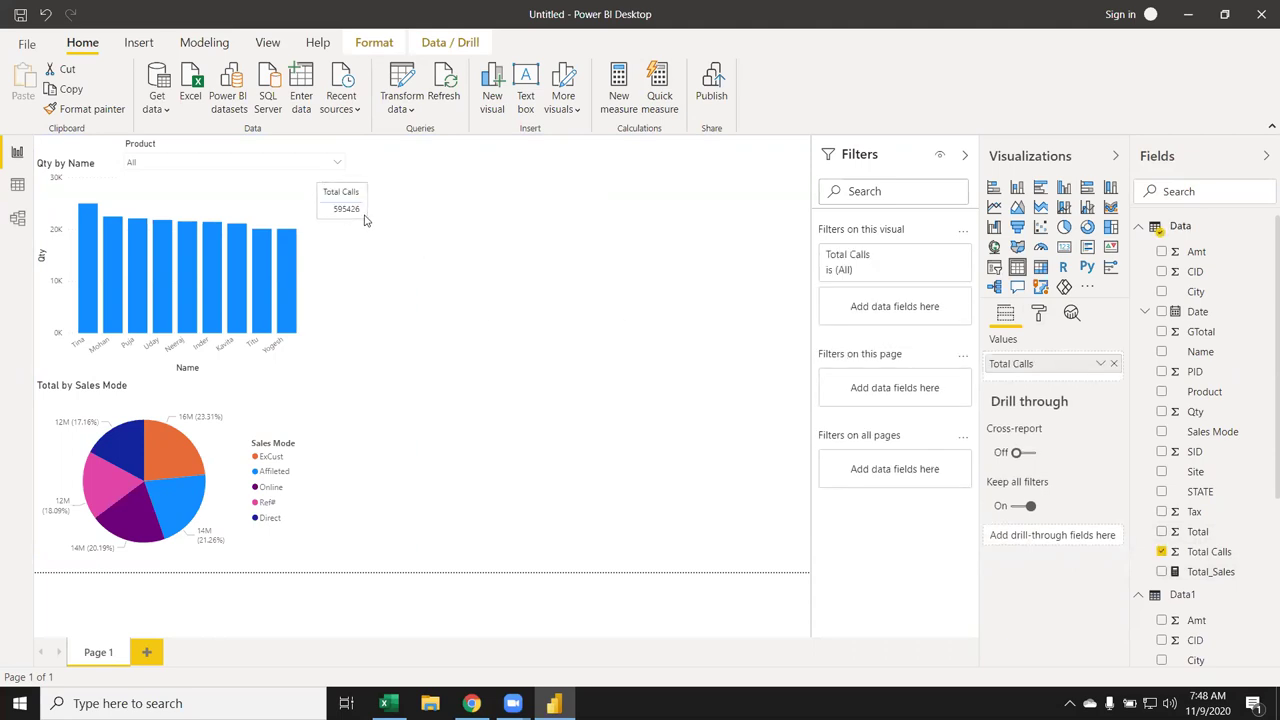
pyautogui.moveTo(365, 221); pyautogui.dragTo(516, 339)
# Replace Total Calls with Qty and shrink the table to a small 195936 box
pyautogui.click(1162, 553)
pyautogui.click(1195, 533)
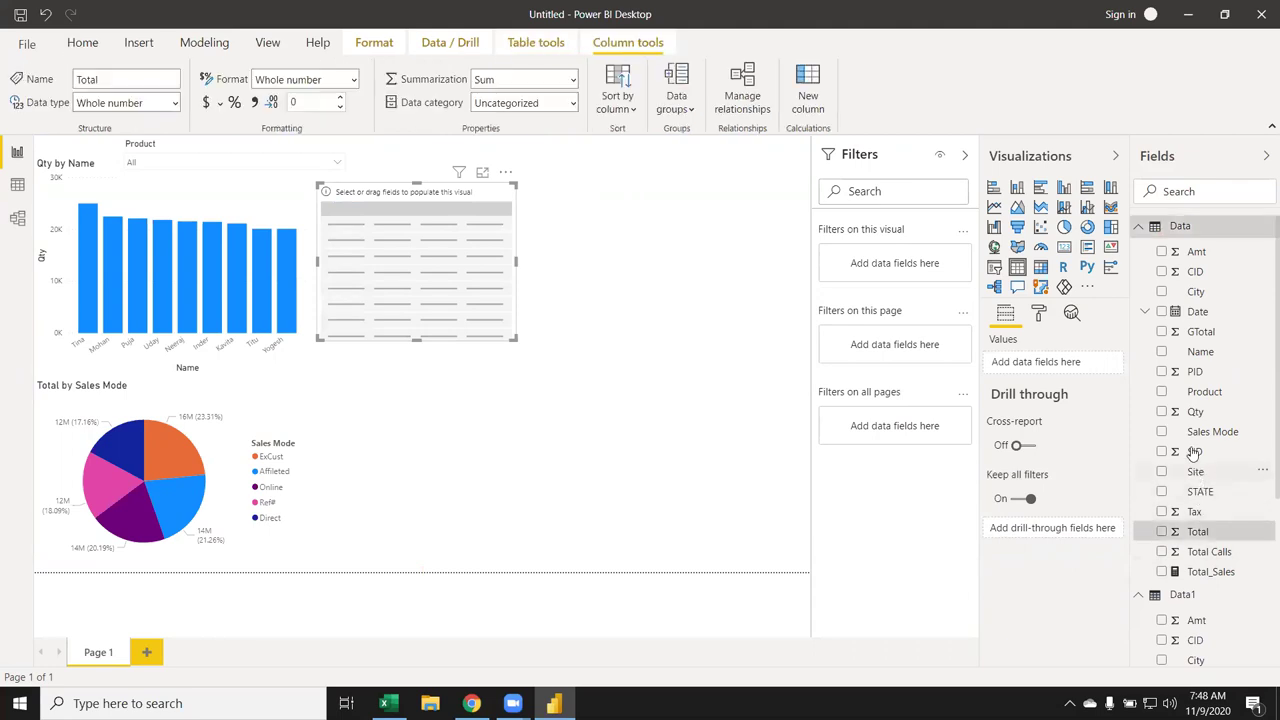
pyautogui.moveTo(1192, 412)
pyautogui.mouseDown()
pyautogui.moveTo(705, 357)
pyautogui.moveTo(423, 277)
pyautogui.mouseUp()
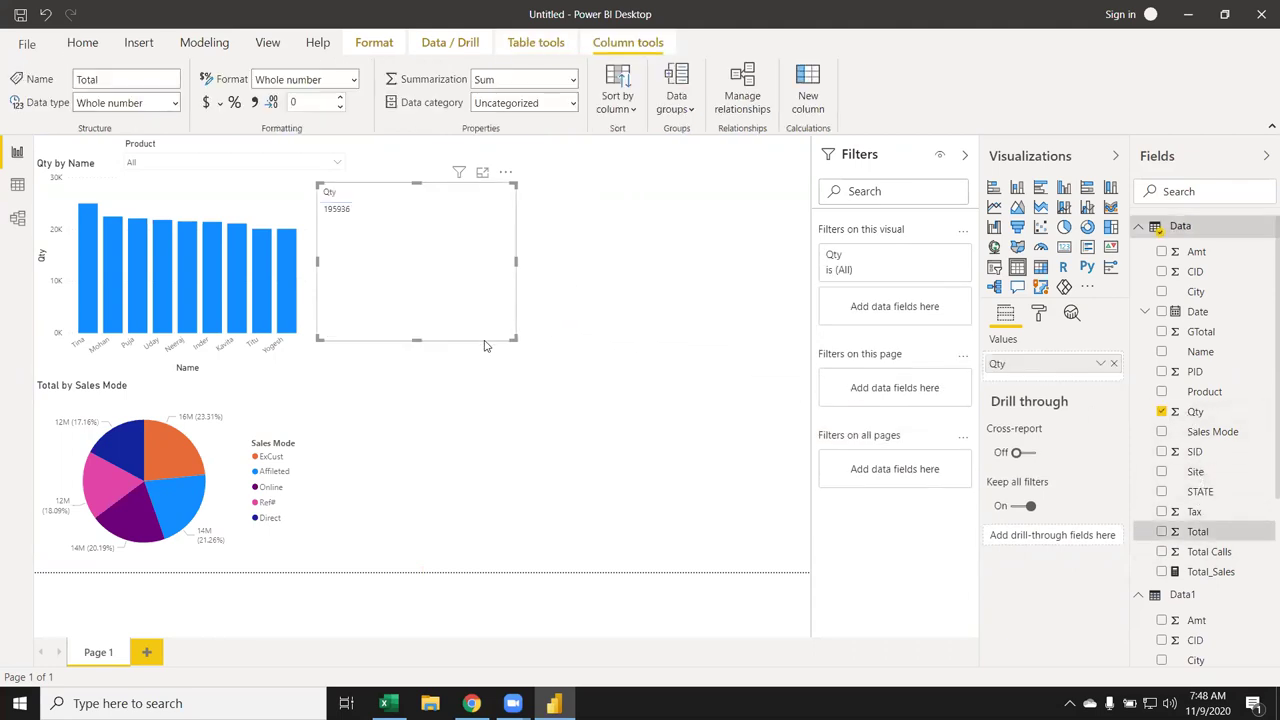
pyautogui.moveTo(513, 338); pyautogui.dragTo(362, 229)
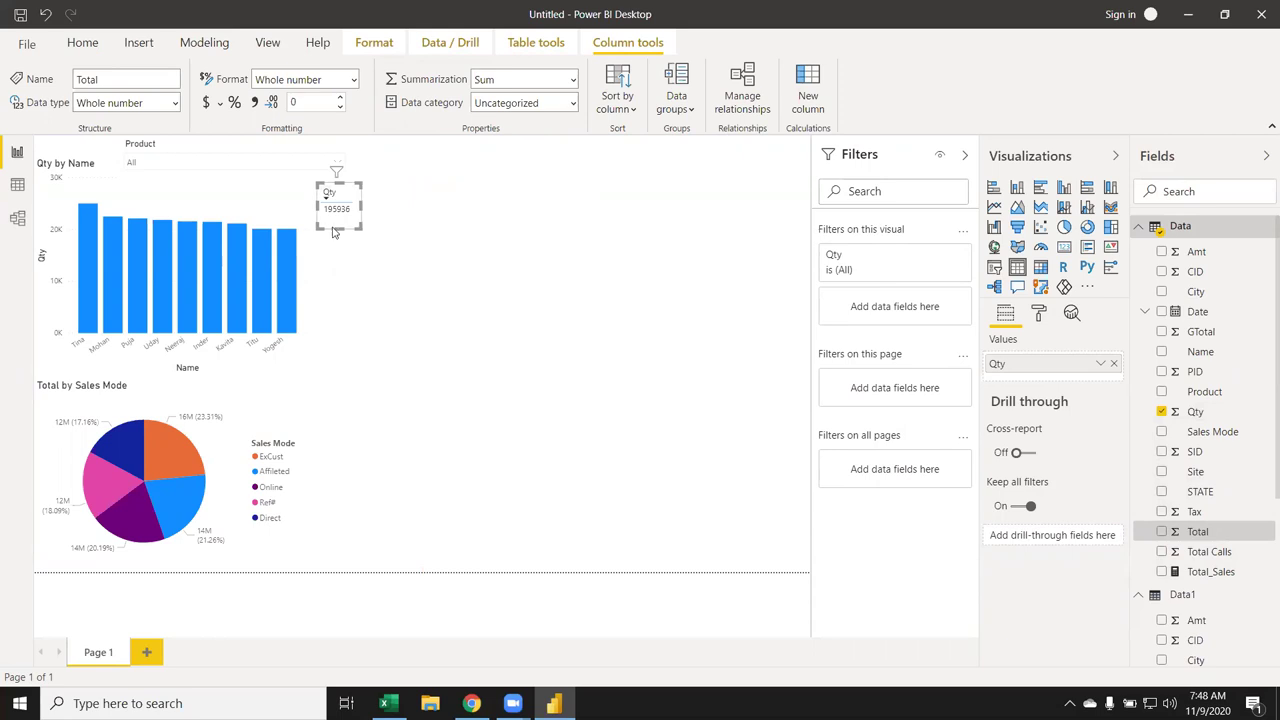
pyautogui.click(408, 275)
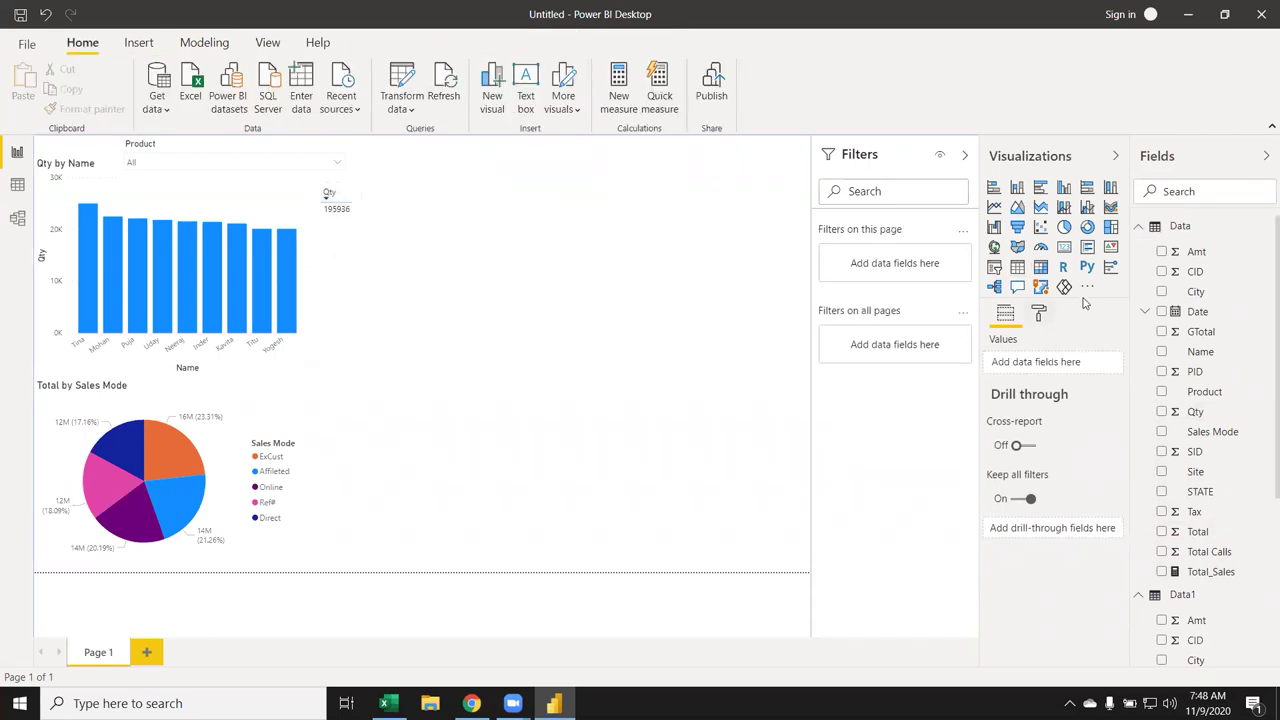
# Add a Total_Sales card (196K) sized as a narrow strip at the top right
pyautogui.click(1066, 253)
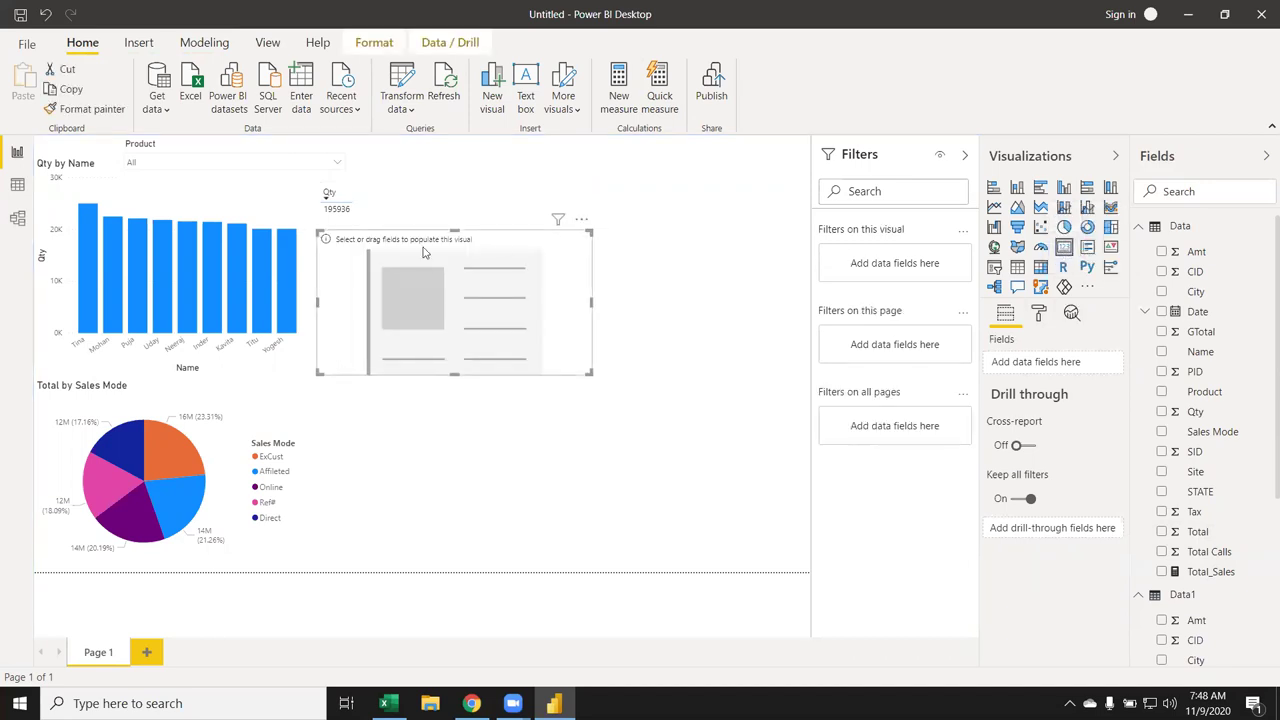
pyautogui.moveTo(520, 259); pyautogui.dragTo(683, 166)
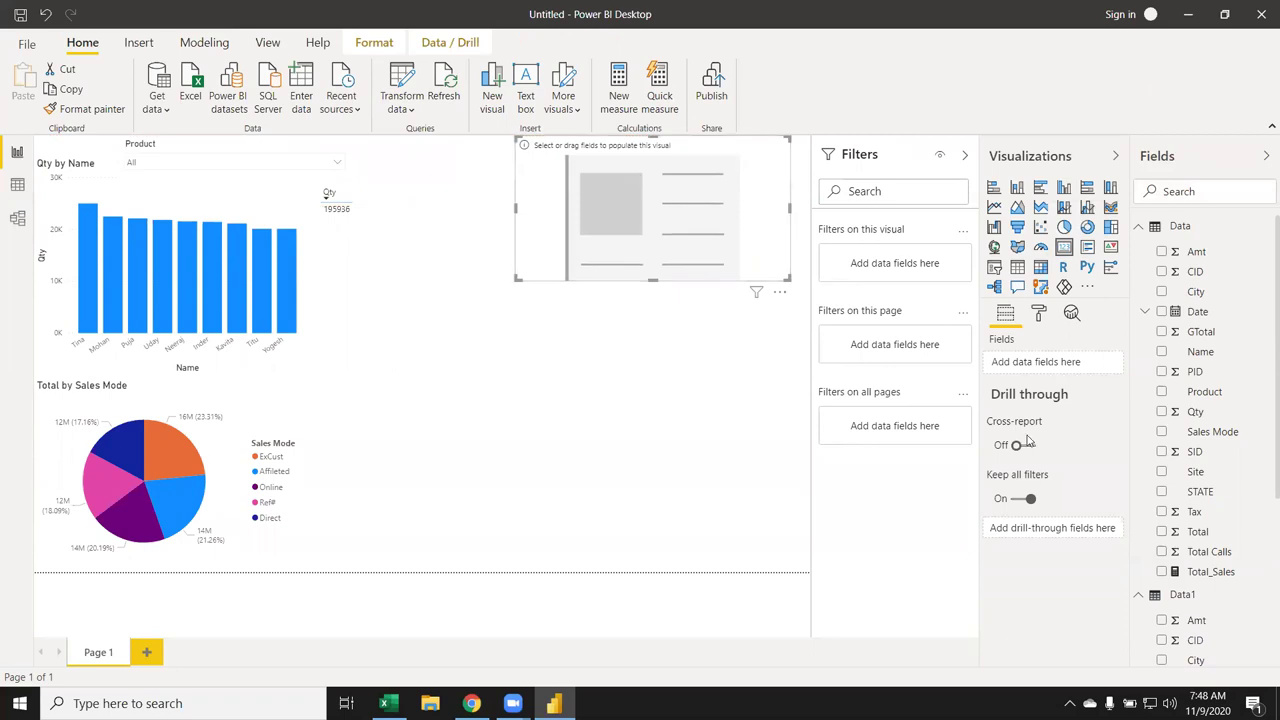
pyautogui.moveTo(1208, 571); pyautogui.dragTo(630, 268)
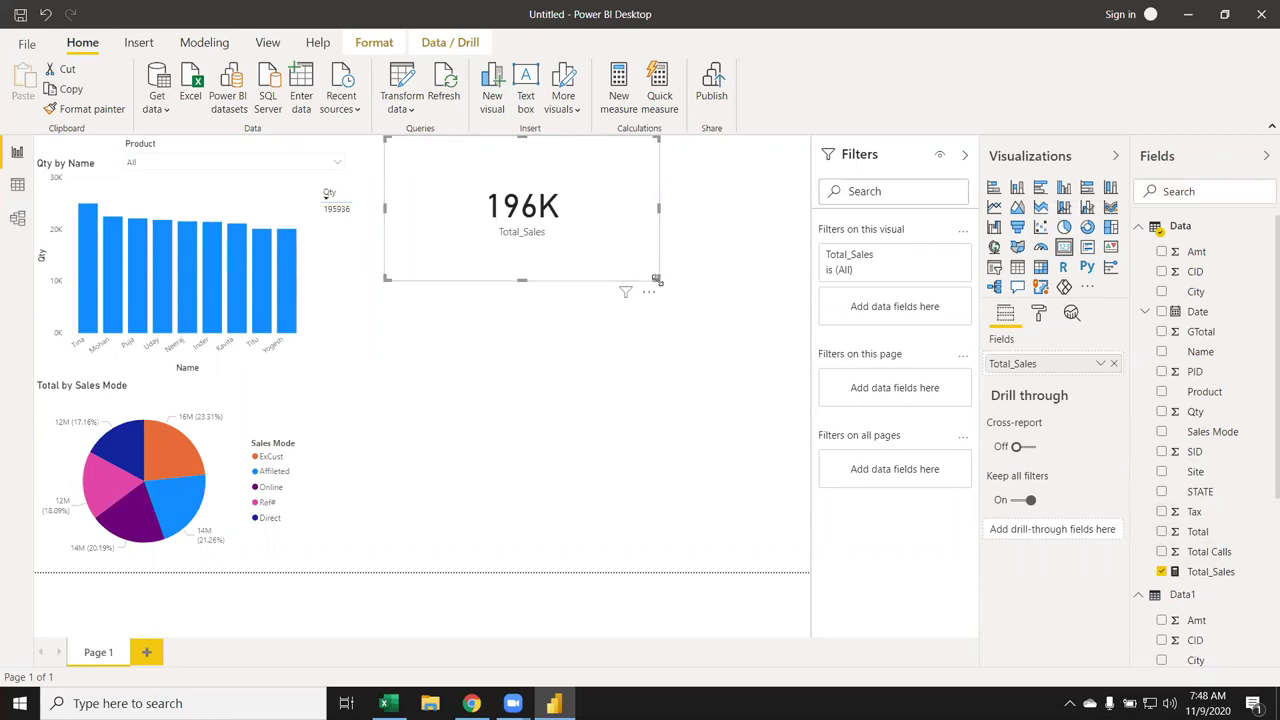
pyautogui.moveTo(656, 279)
pyautogui.mouseDown()
pyautogui.moveTo(652, 207)
pyautogui.moveTo(714, 234)
pyautogui.mouseUp()
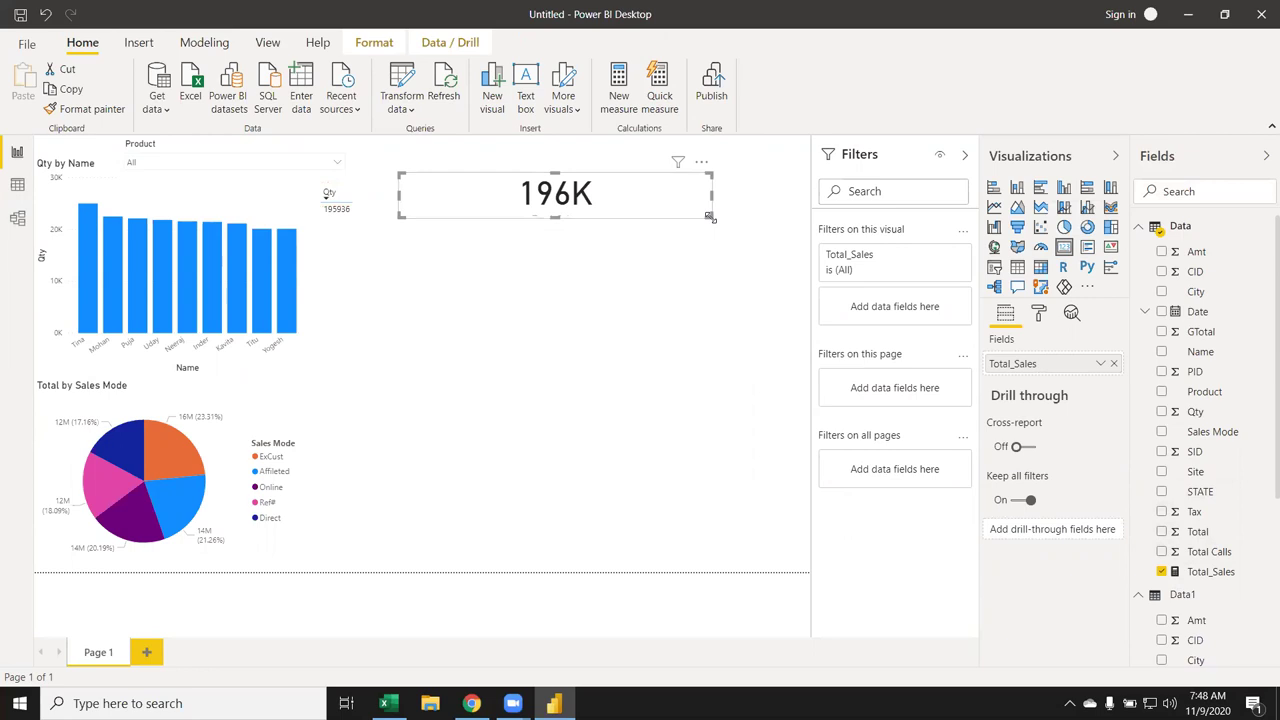
pyautogui.moveTo(680, 163); pyautogui.dragTo(737, 186)
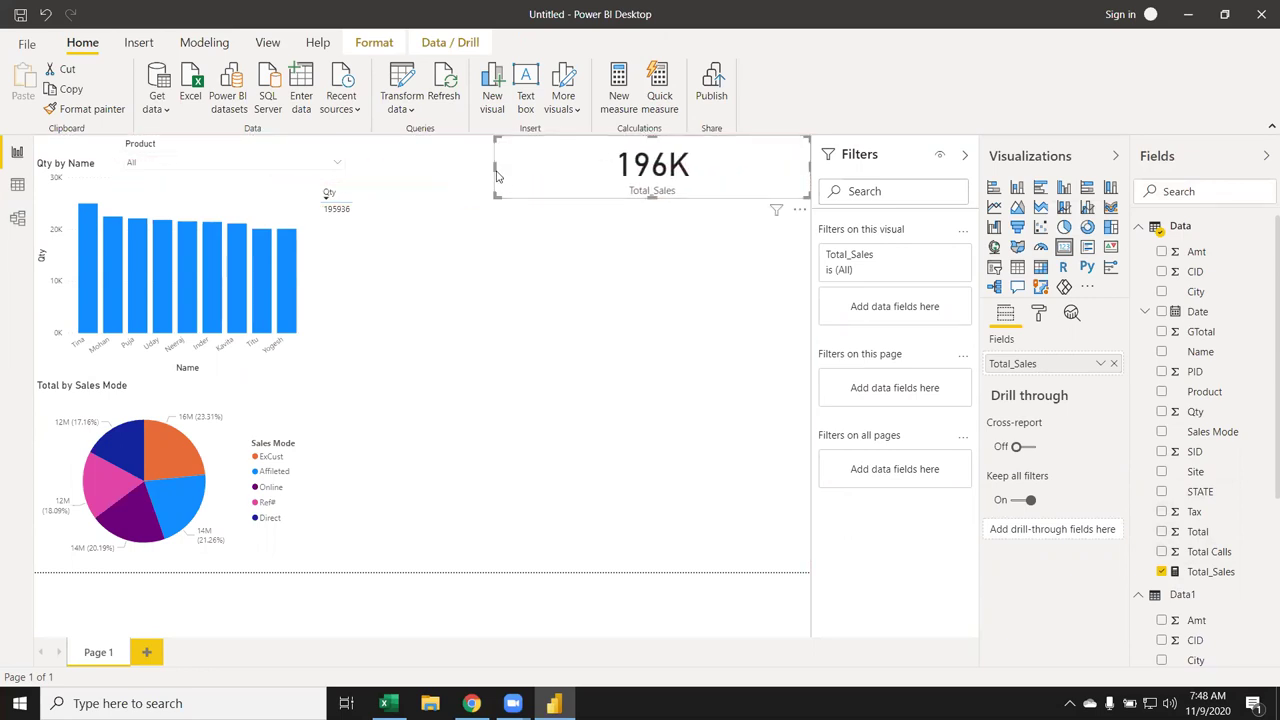
pyautogui.moveTo(496, 172); pyautogui.dragTo(616, 177)
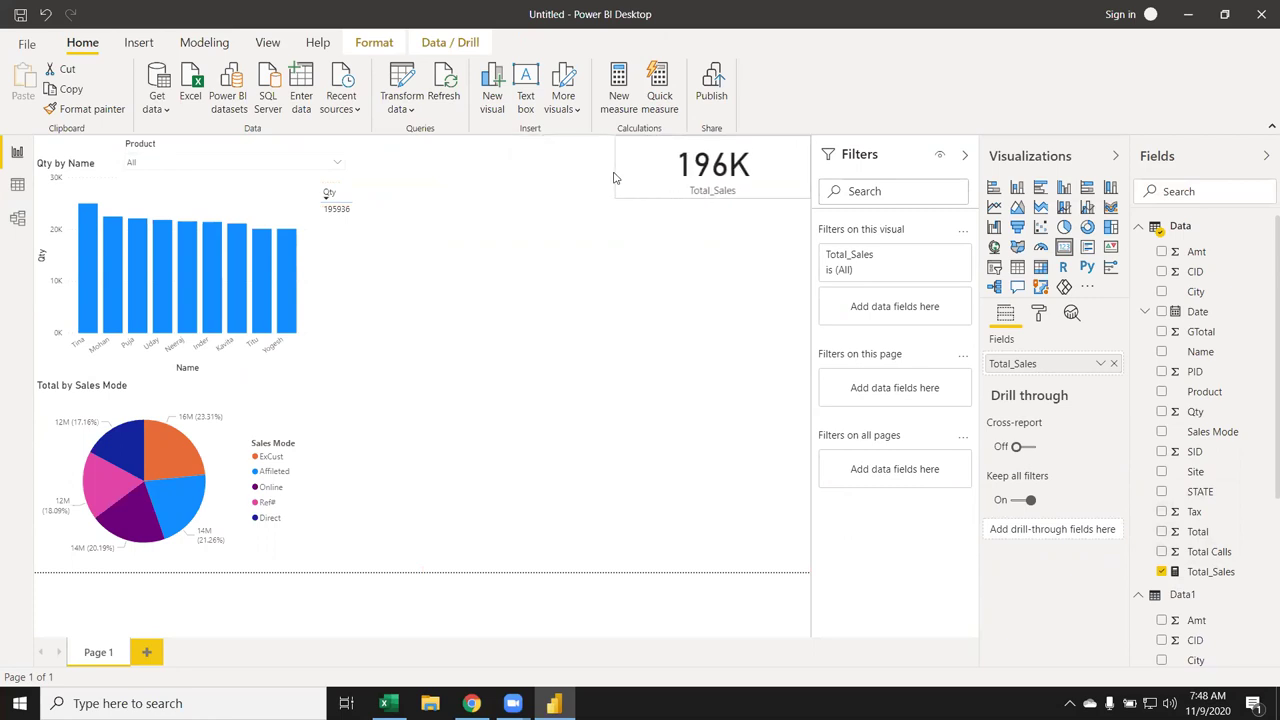
pyautogui.click(440, 352)
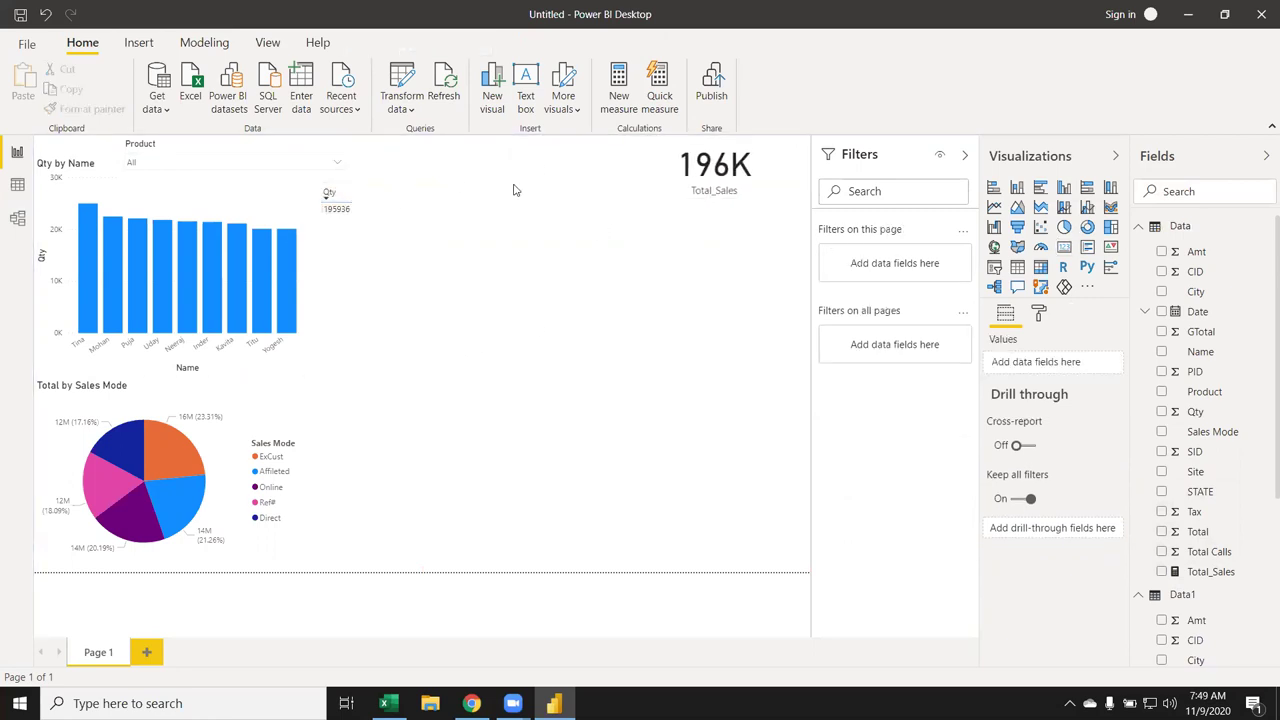
# Move the small Qty table under the Total_Sales card and delete it
pyautogui.moveTo(336, 222); pyautogui.dragTo(712, 259)
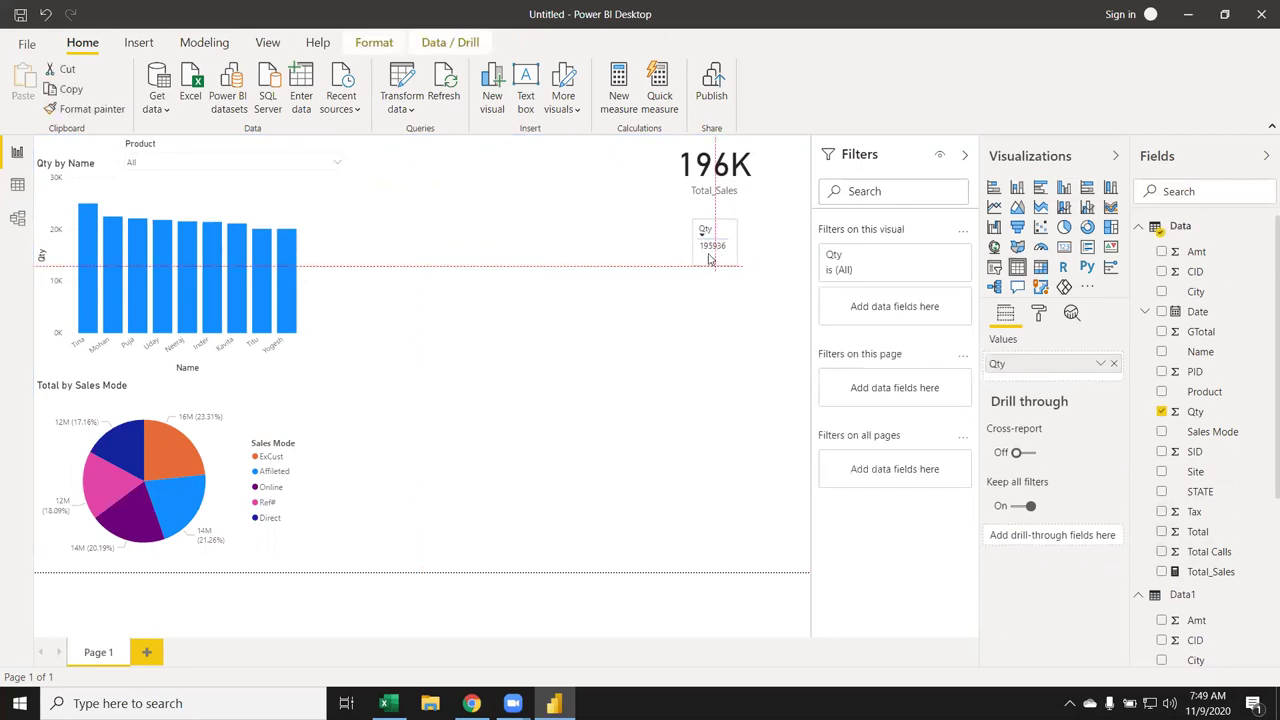
pyautogui.moveTo(709, 257)
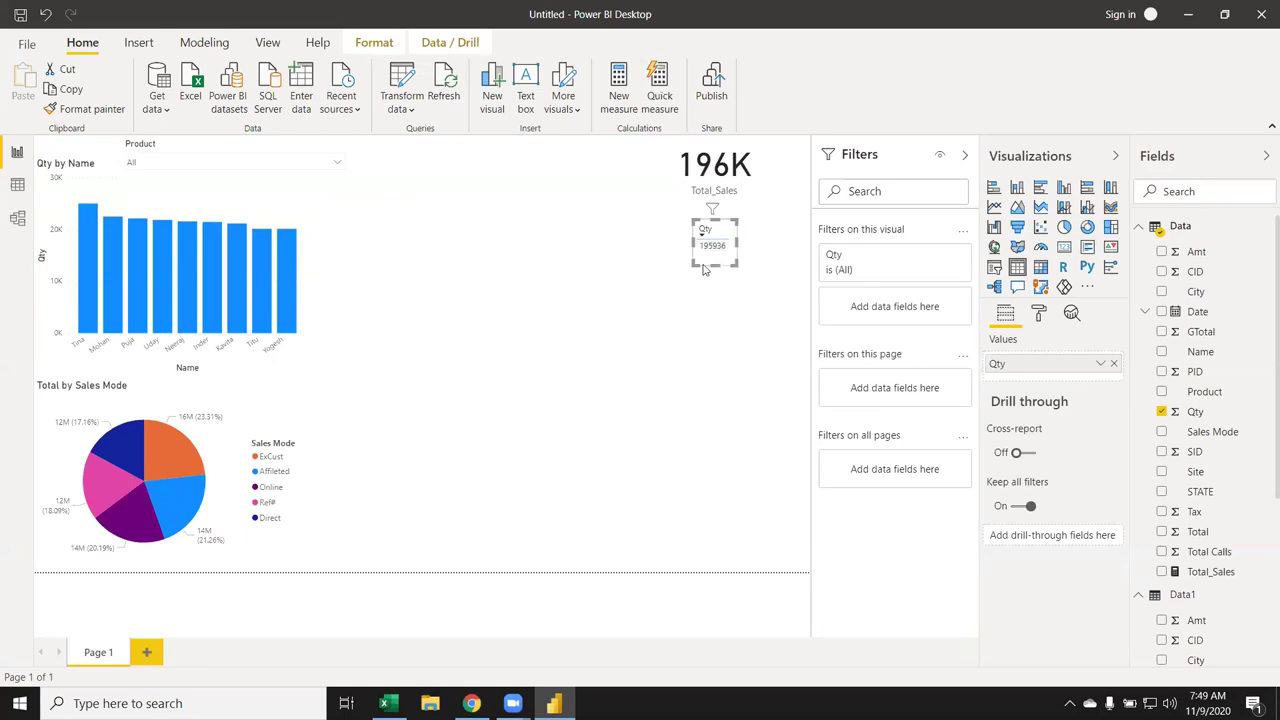
pyautogui.press('Delete')
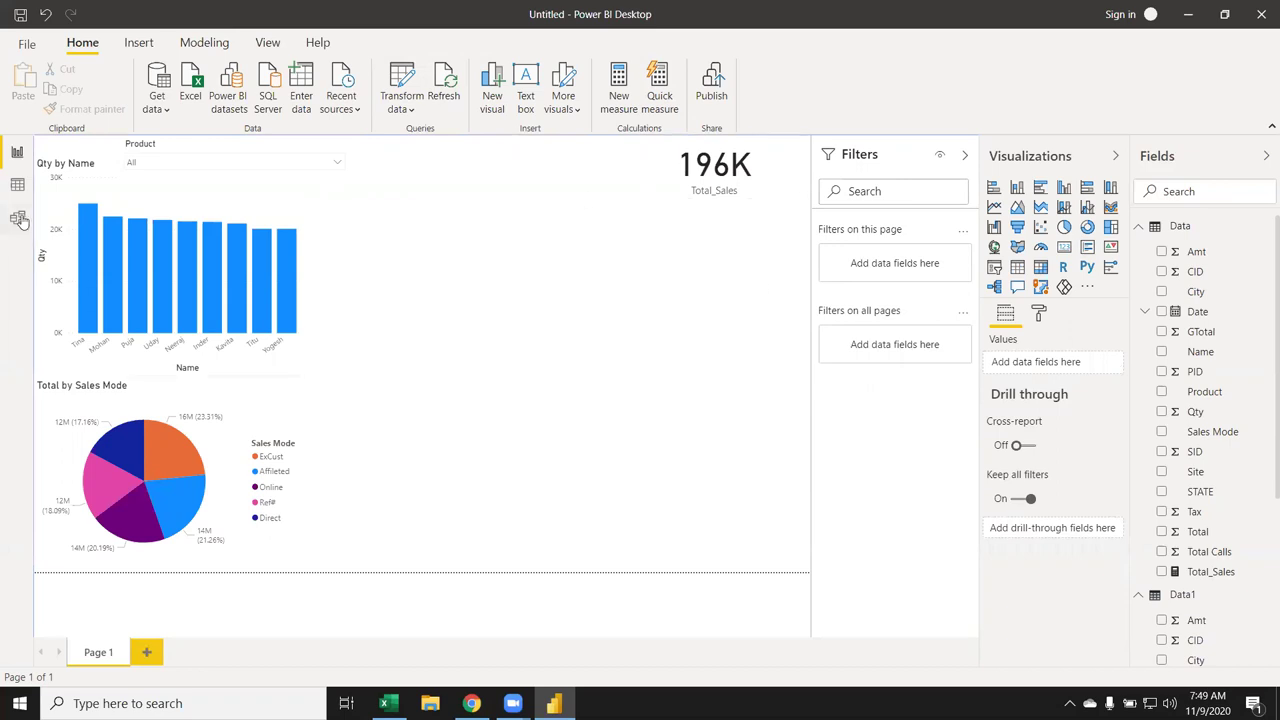
# Filter the Product slicer to DVD and back to All, and expand then collapse Date
pyautogui.click(137, 164)
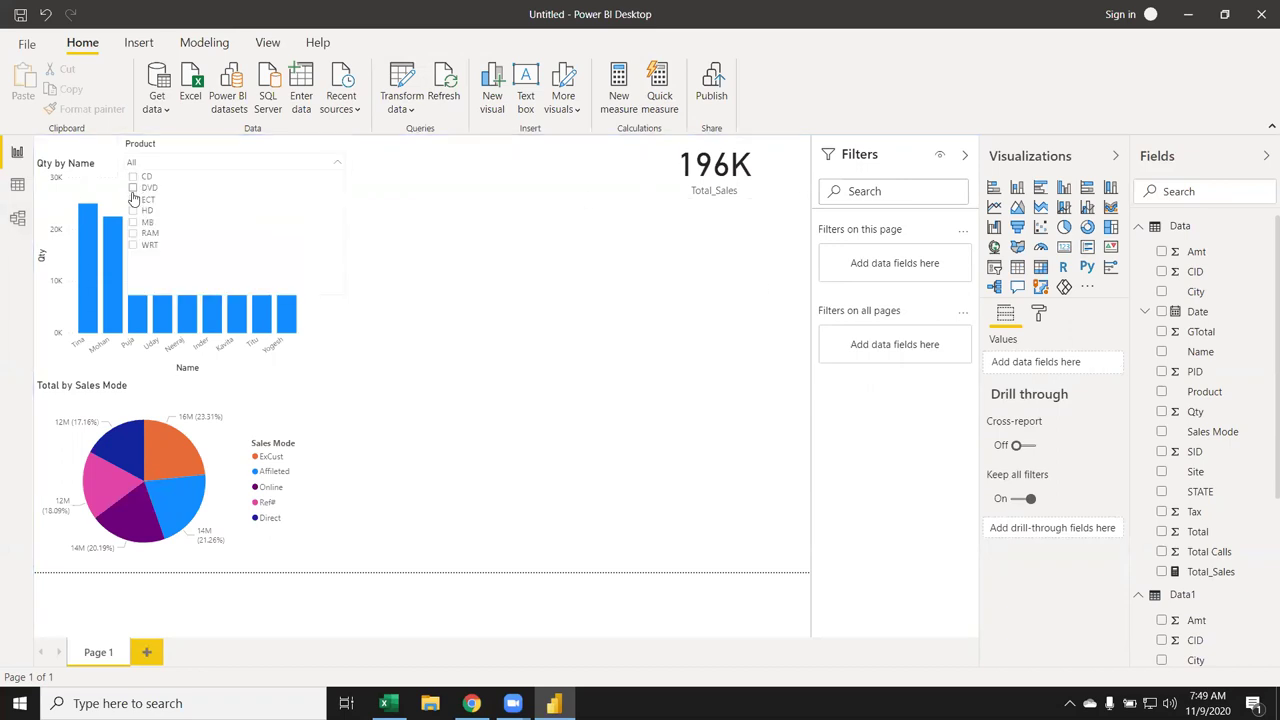
pyautogui.click(133, 188)
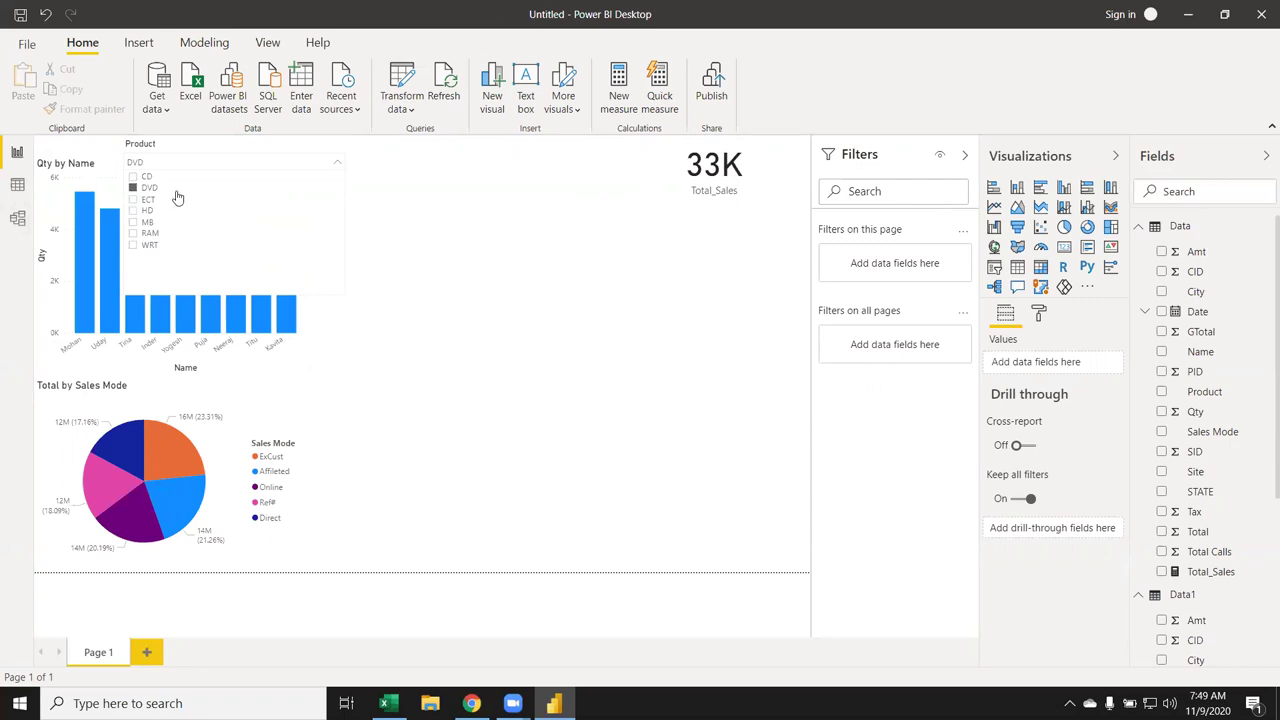
pyautogui.click(133, 188)
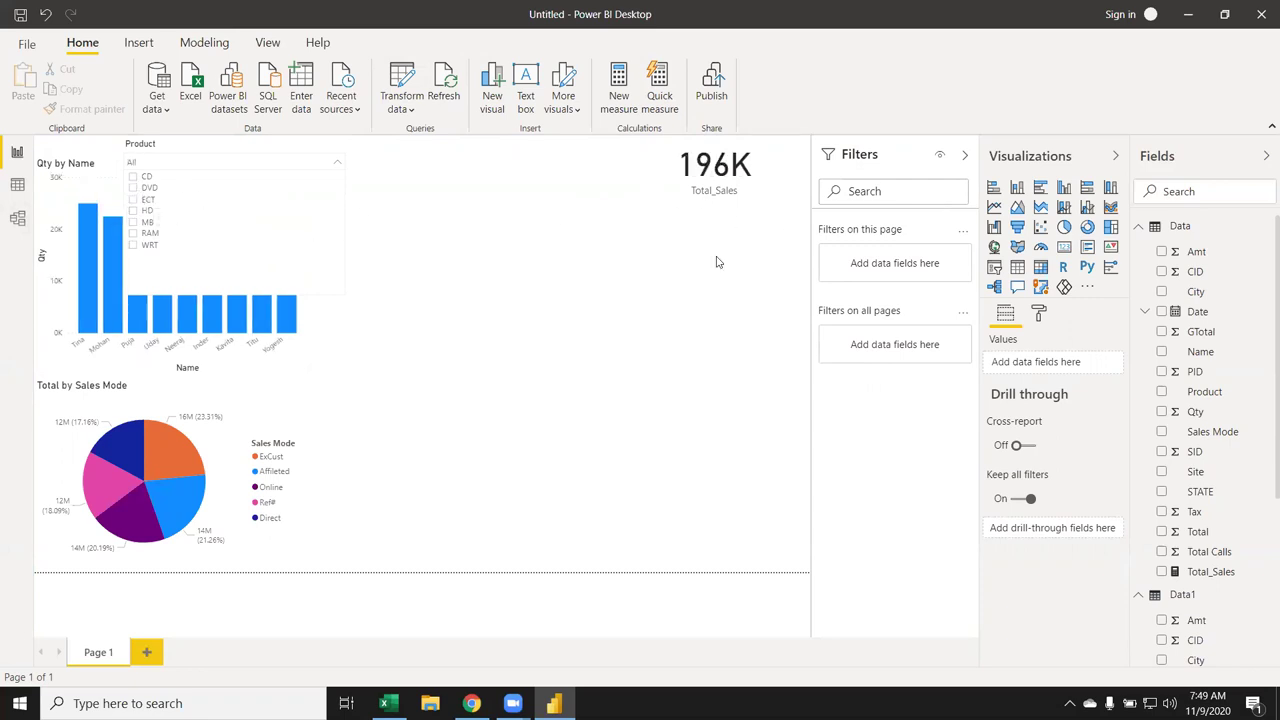
pyautogui.click(1147, 312)
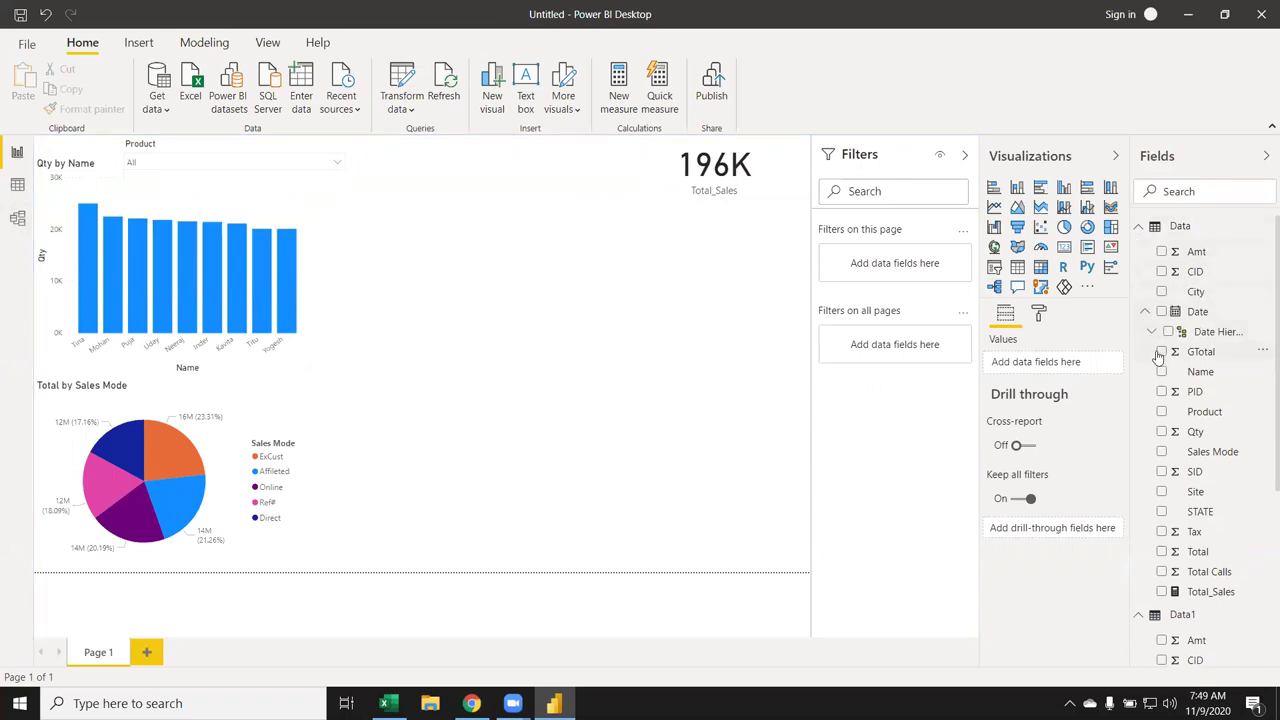
pyautogui.click(1144, 313)
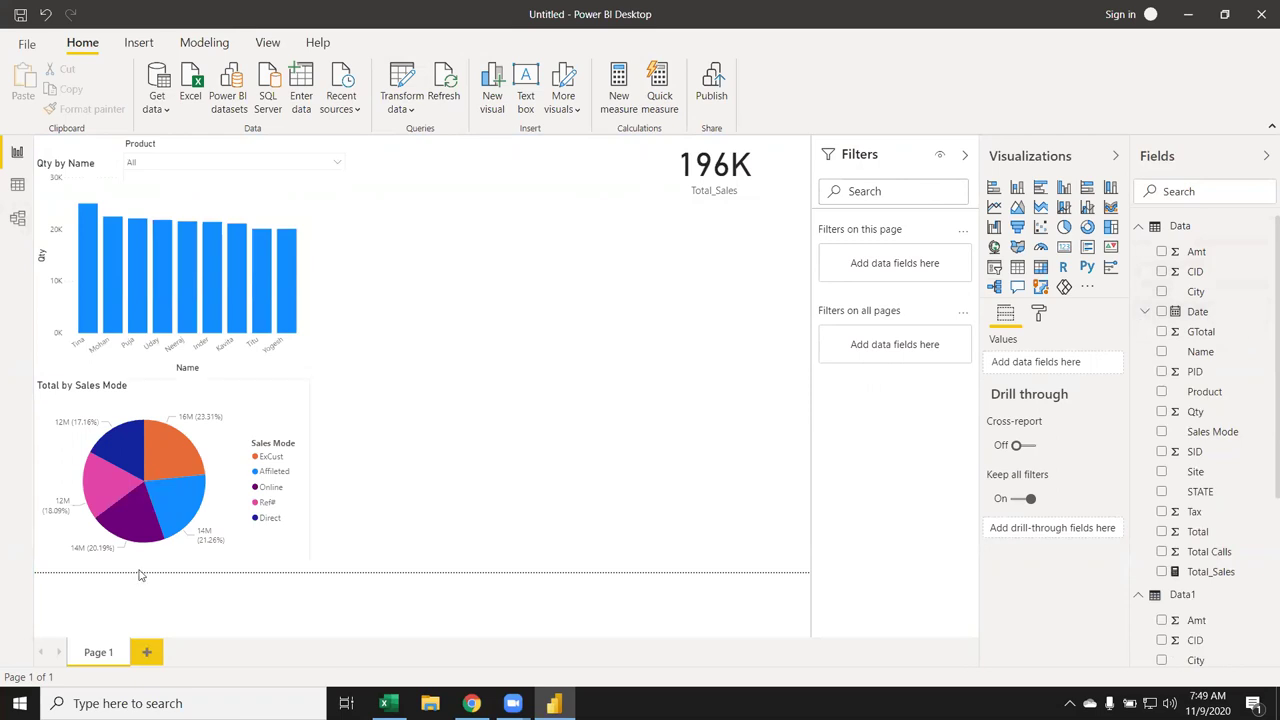
# Inspect the Data1 rows in Data view, then return to the report and recheck the Product slicer
pyautogui.click(22, 188)
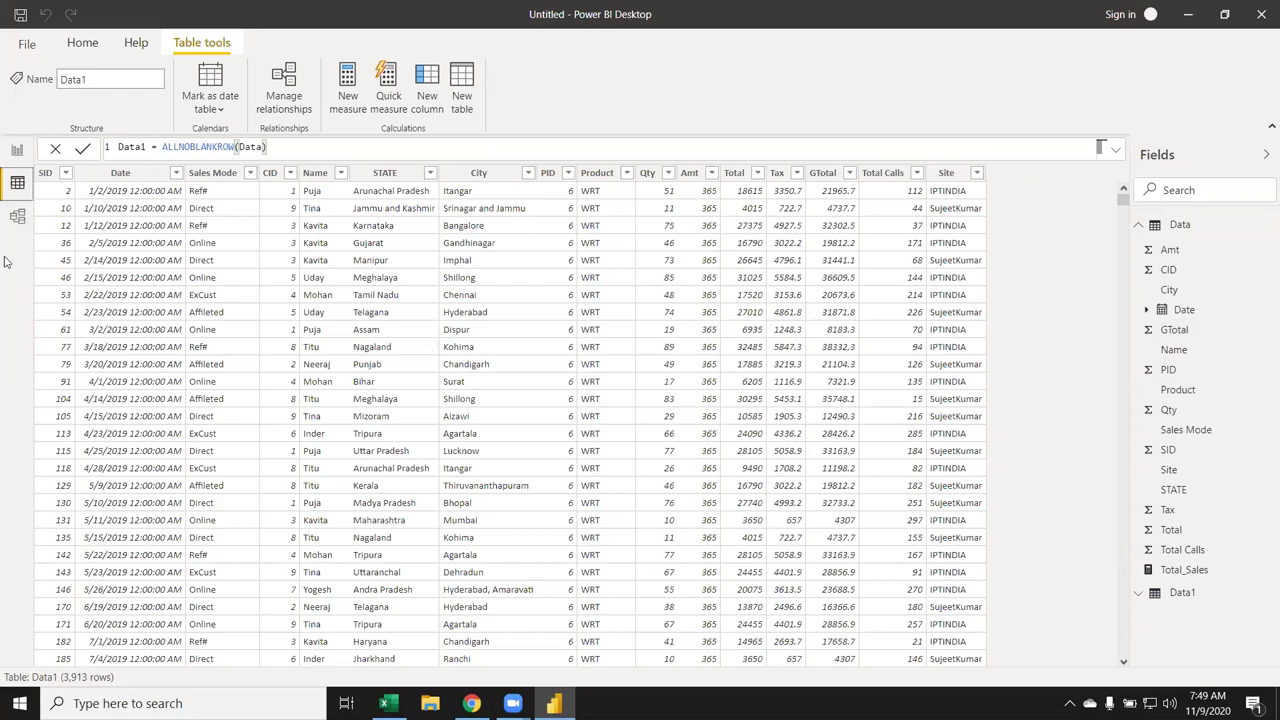
pyautogui.click(17, 153)
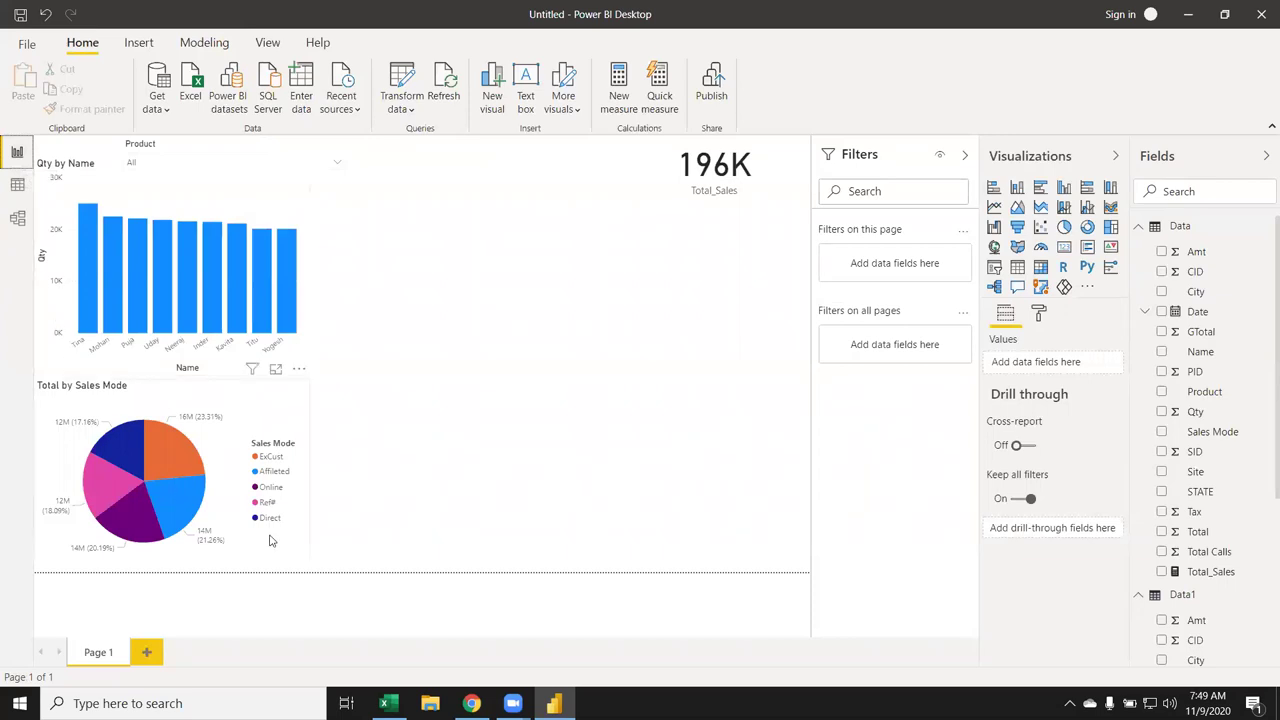
pyautogui.click(208, 167)
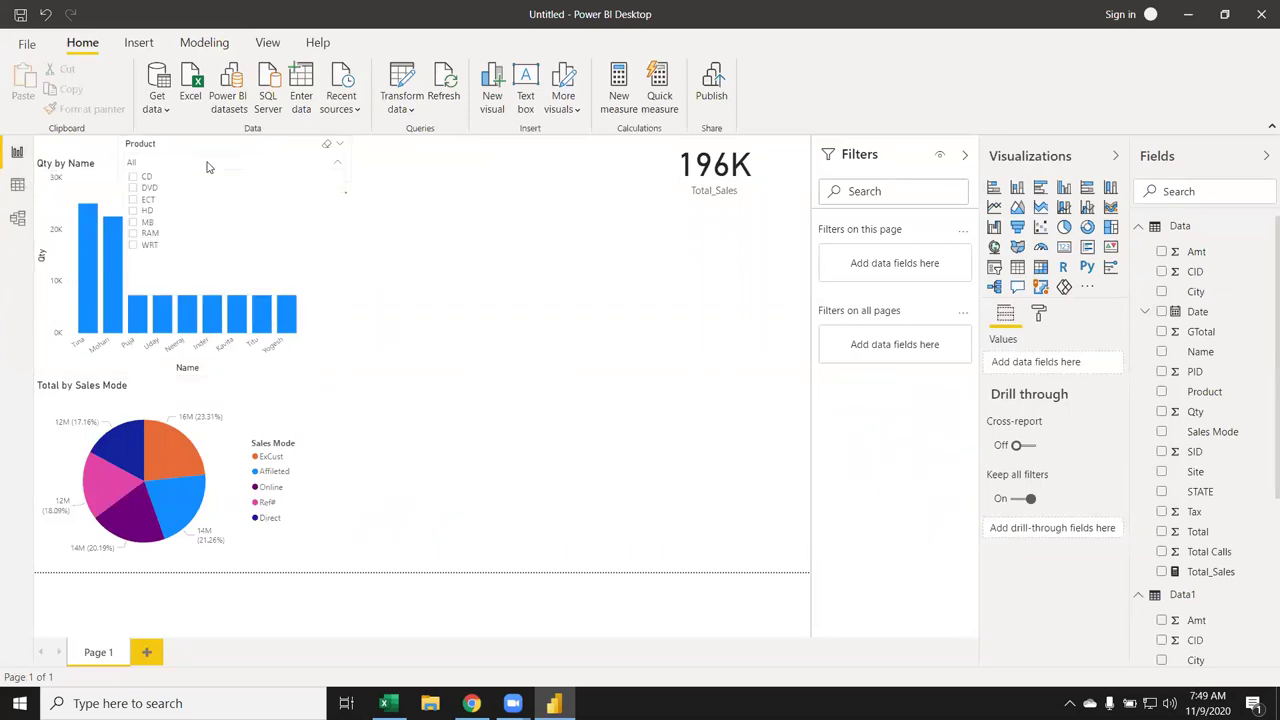
pyautogui.click(208, 167)
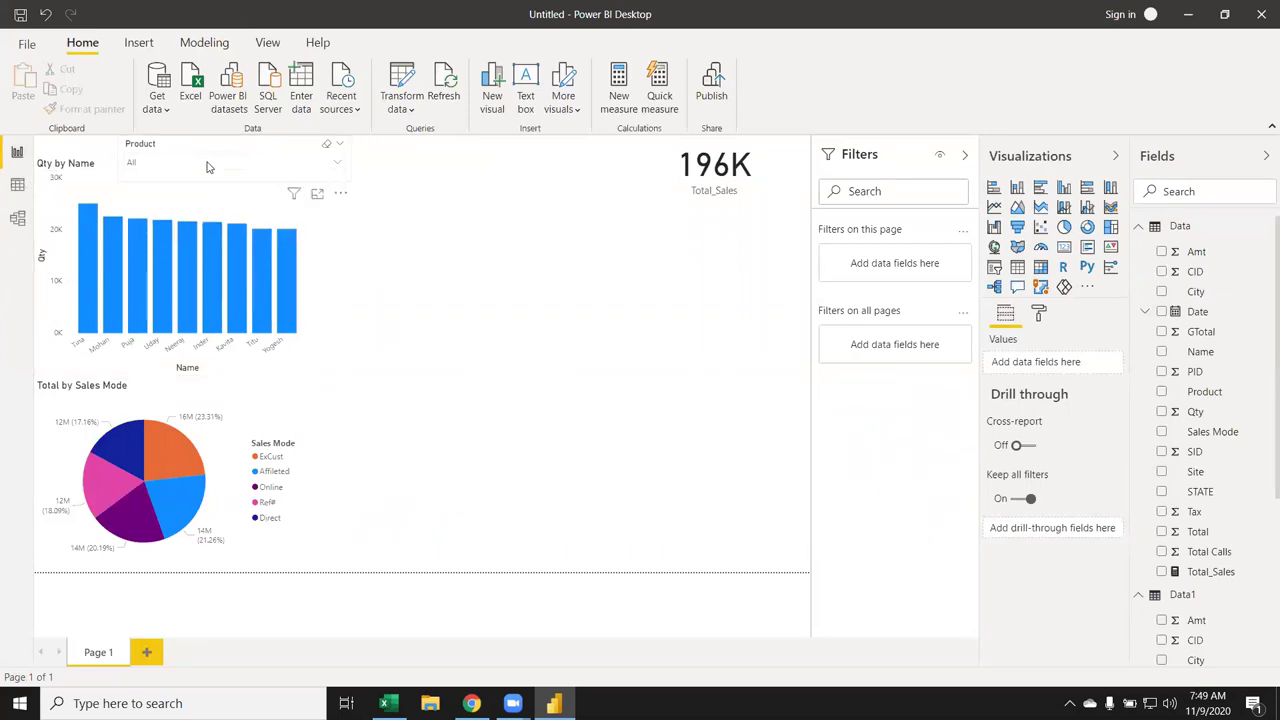
pyautogui.click(208, 167)
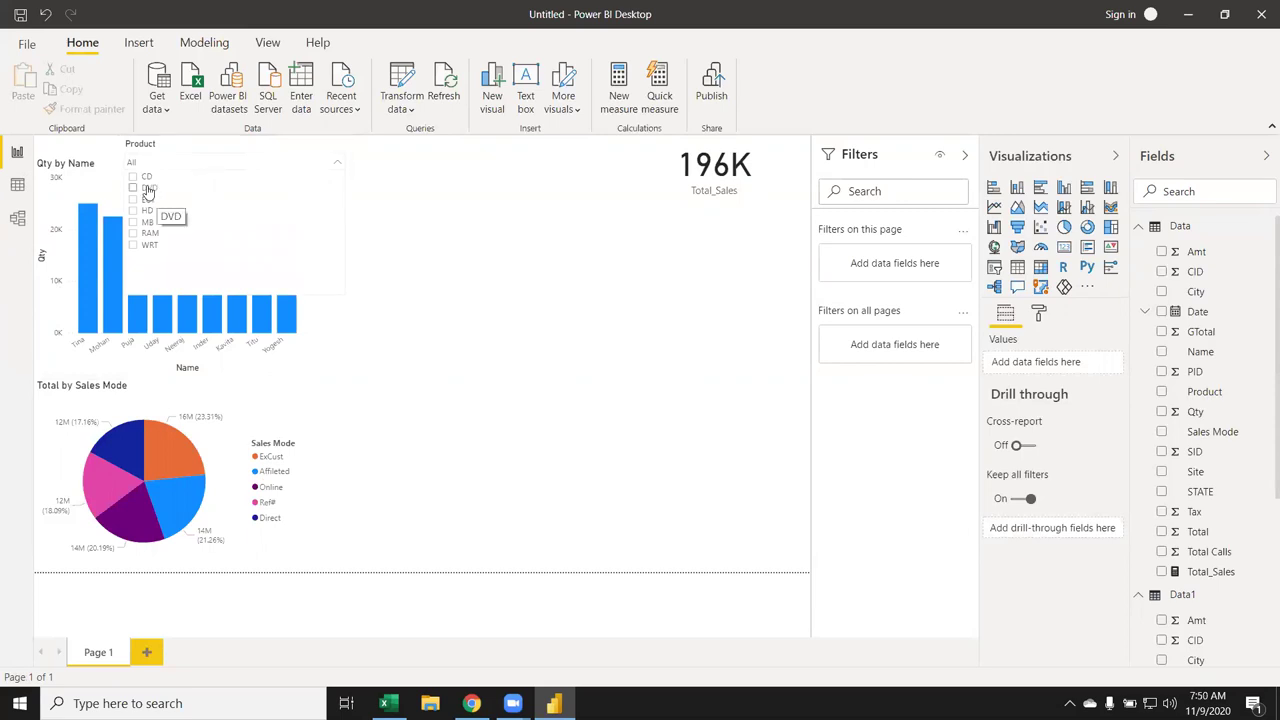
pyautogui.click(403, 328)
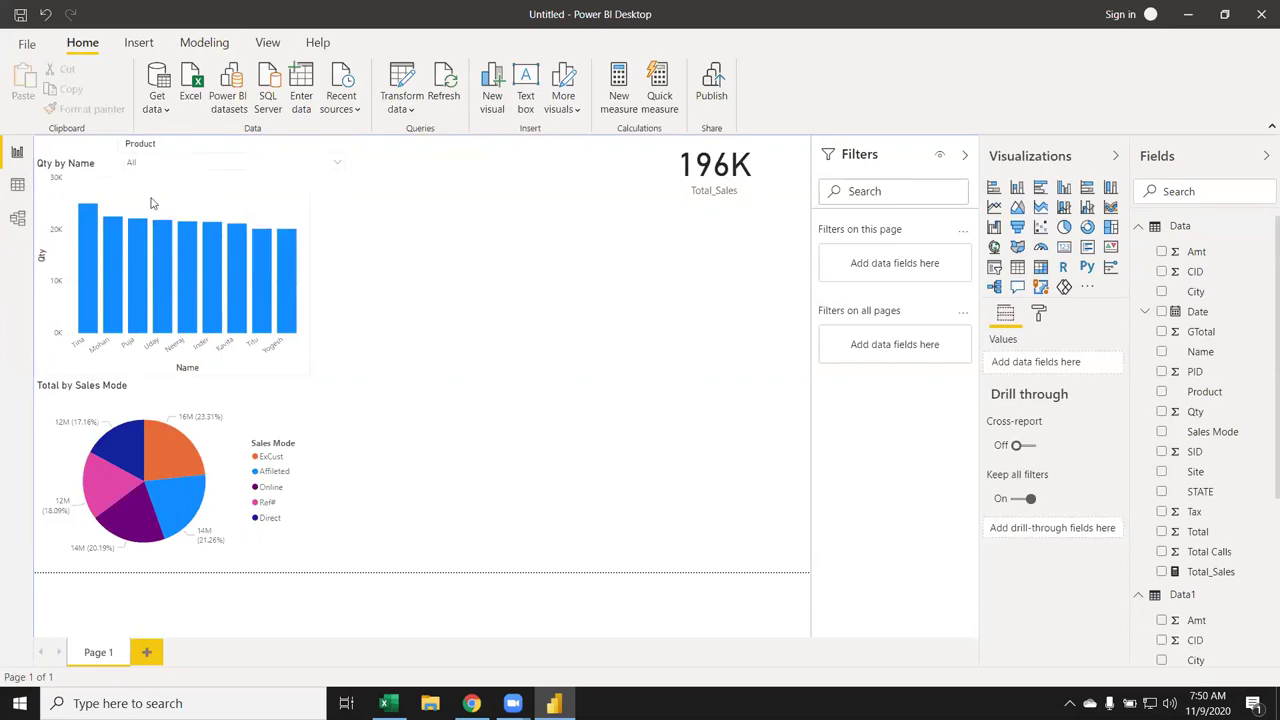
pyautogui.click(58, 182)
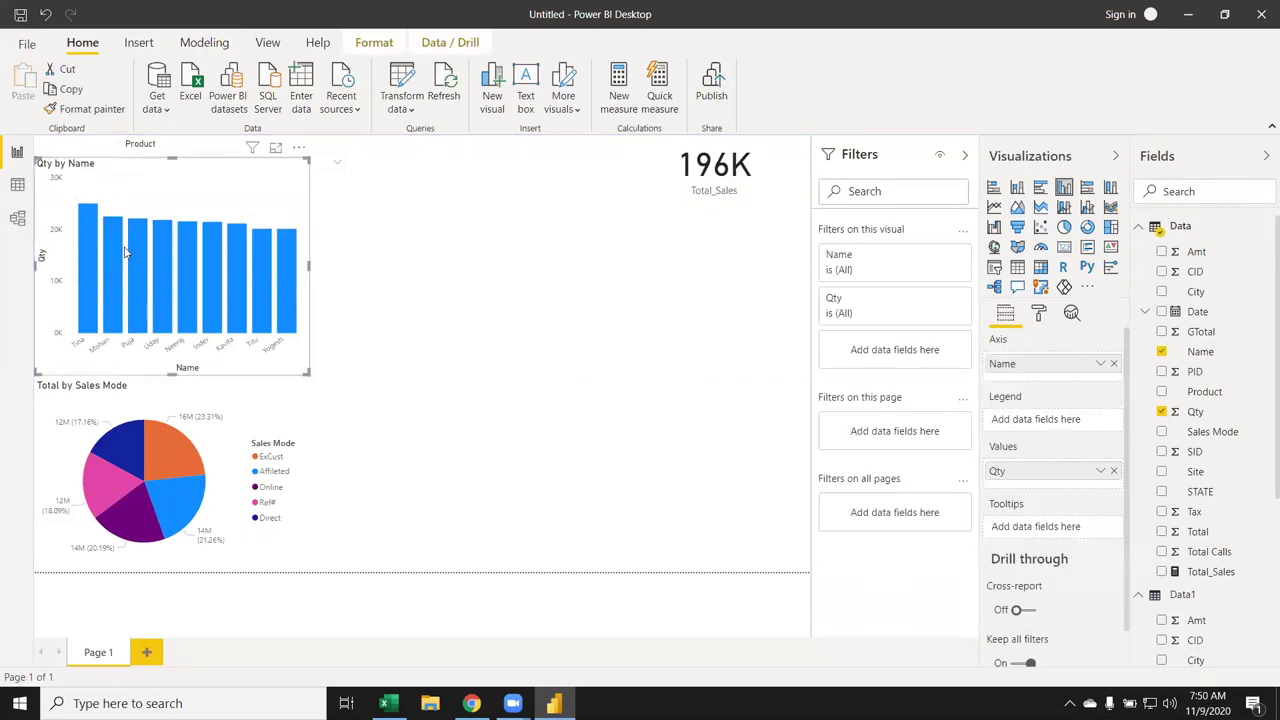
pyautogui.click(1137, 228)
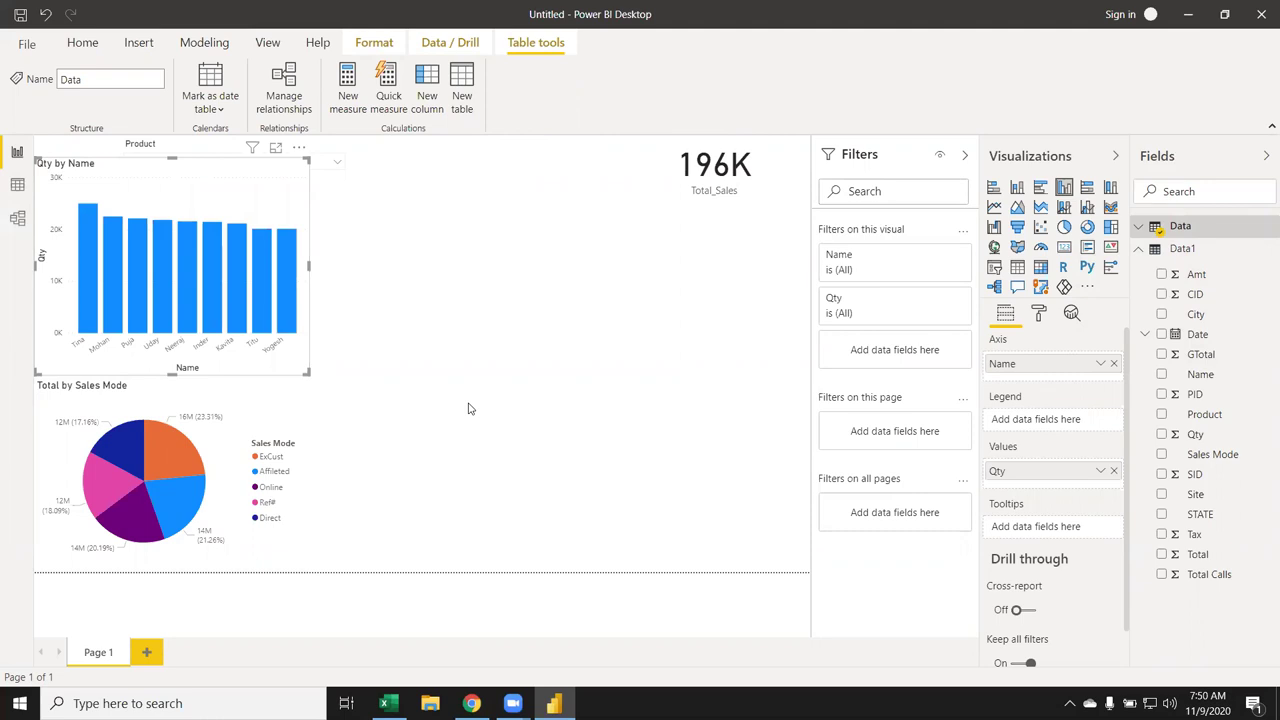
pyautogui.click(468, 408)
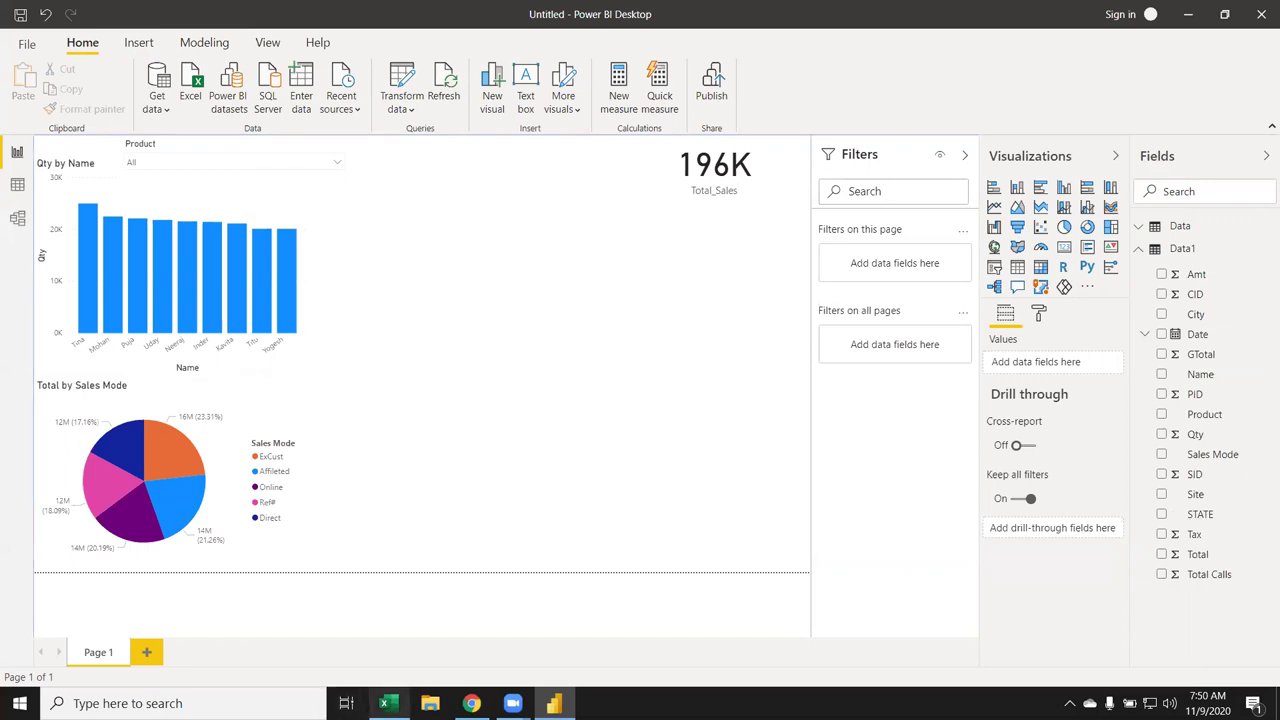
# Read the ALLNOBLANKROW reference in the browser, then return to Power BI Desktop
pyautogui.click(471, 703)
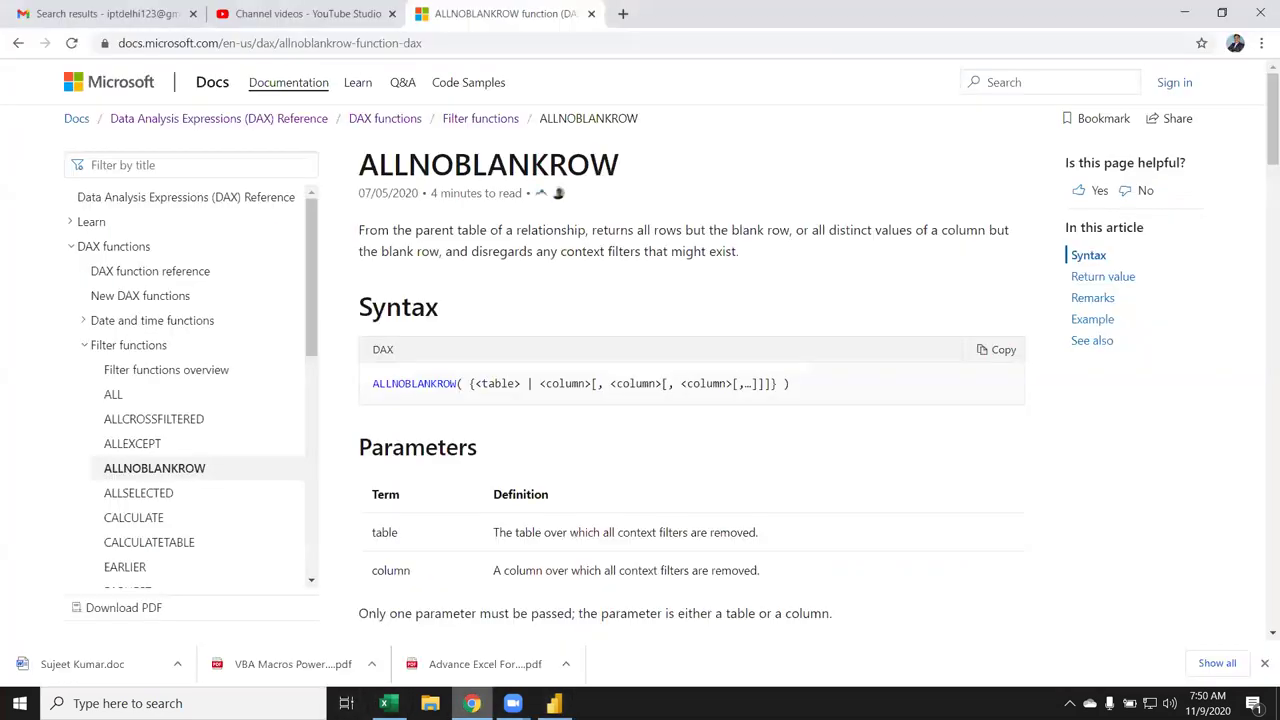
pyautogui.scroll(-2, 219, 468)
pyautogui.scroll(1, 214, 466)
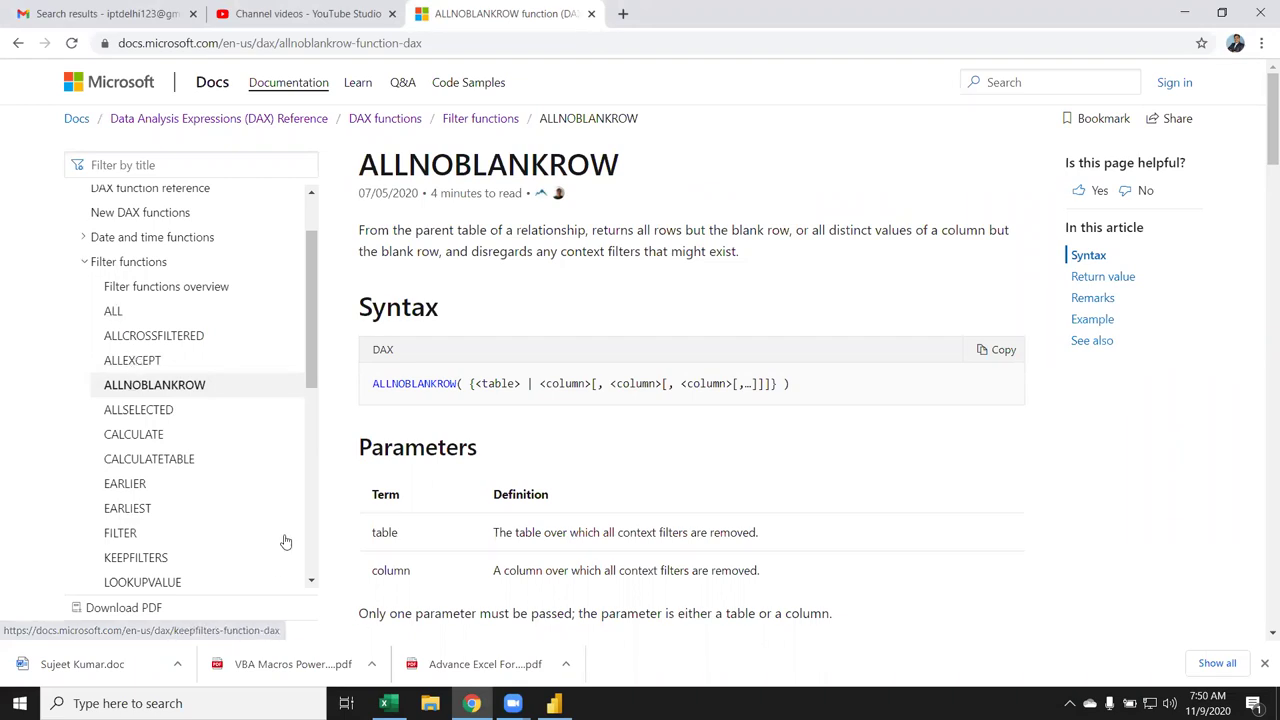
pyautogui.scroll(-1, 262, 524)
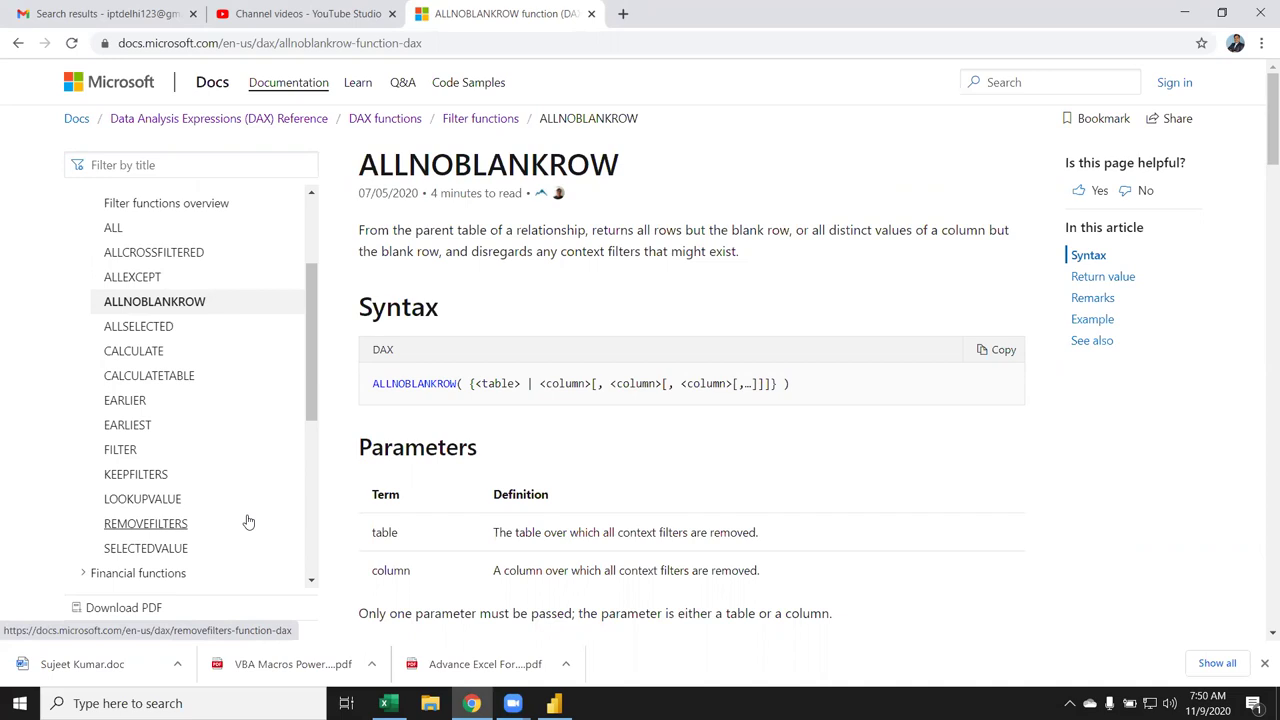
pyautogui.hotkey('alt', 'Tab')
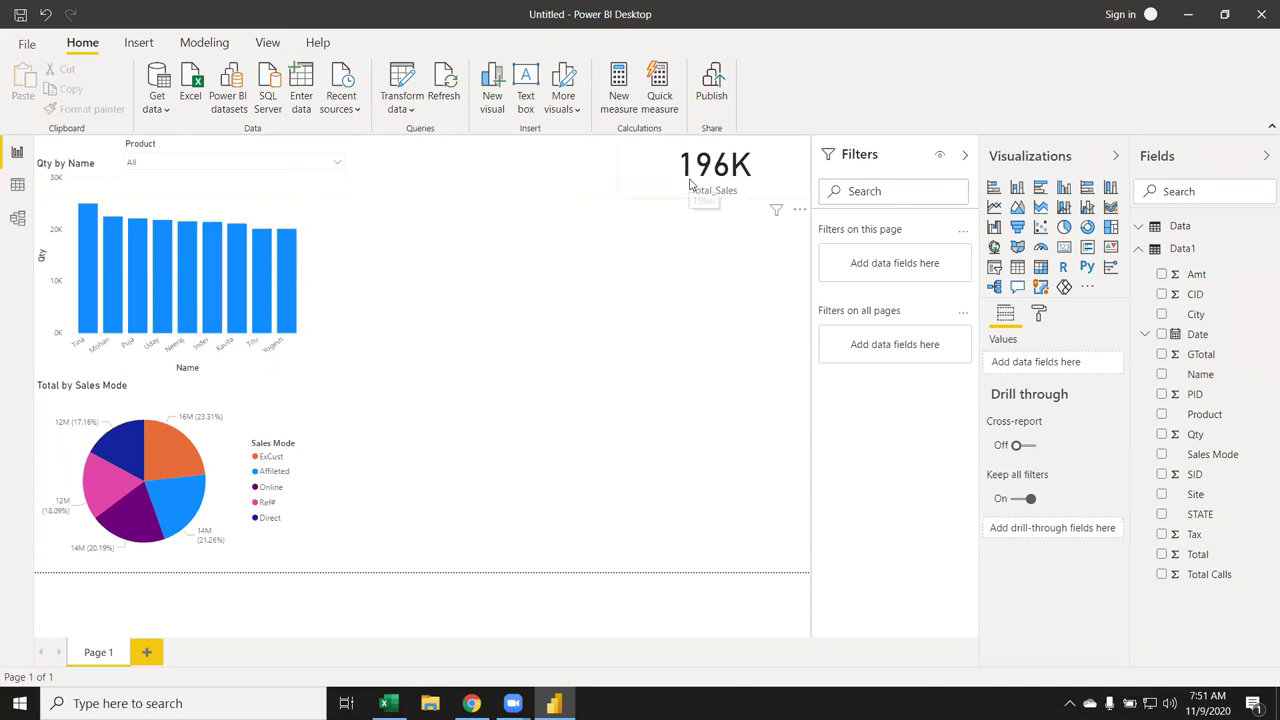
pyautogui.click(17, 184)
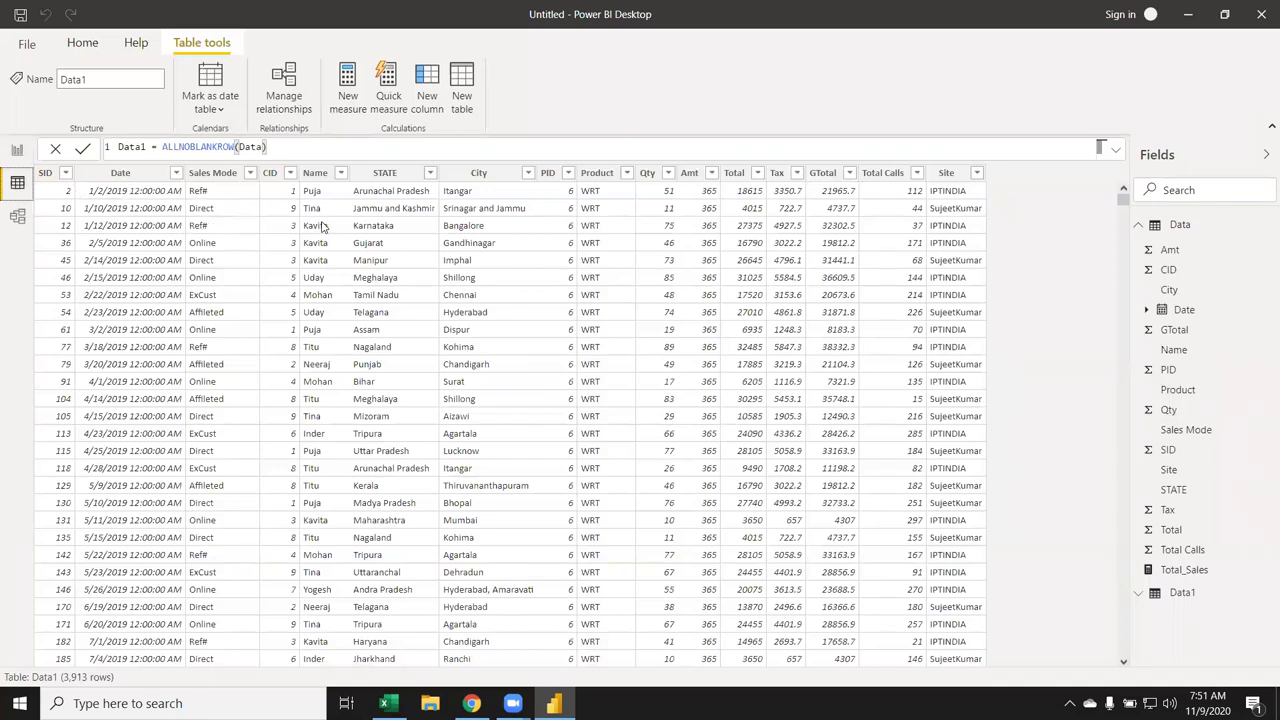
pyautogui.click(316, 174)
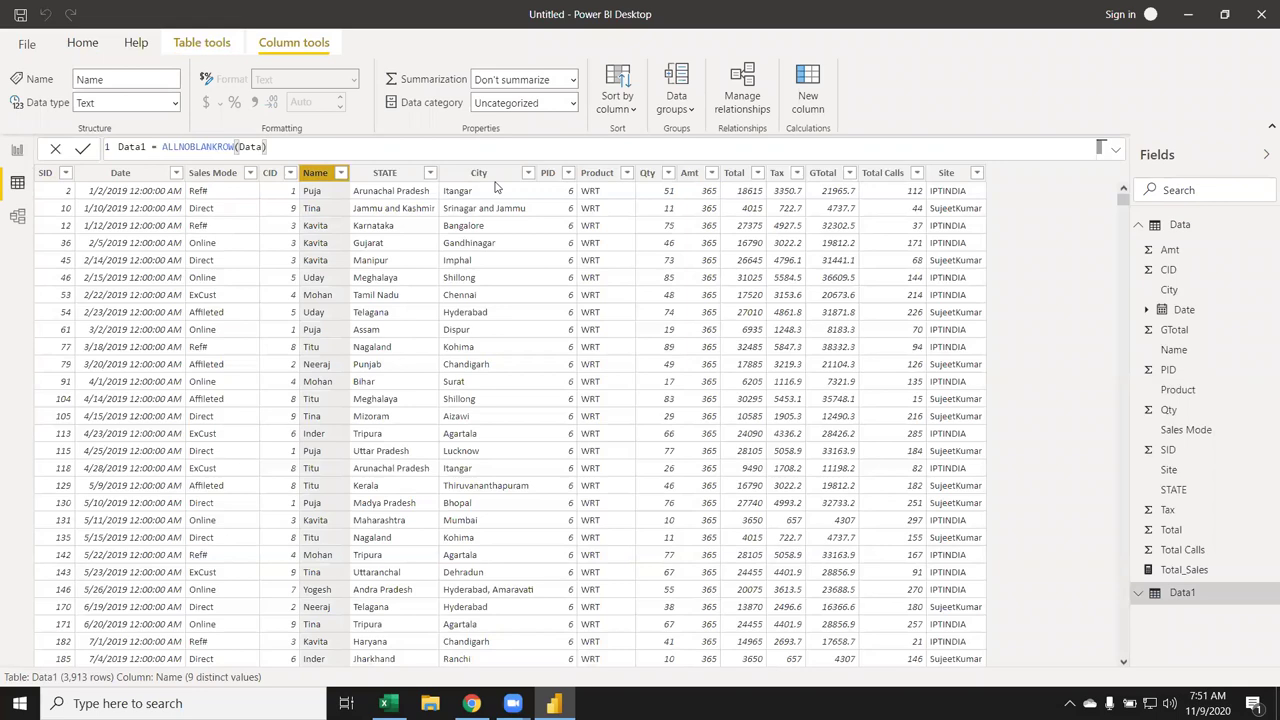
pyautogui.click(647, 174)
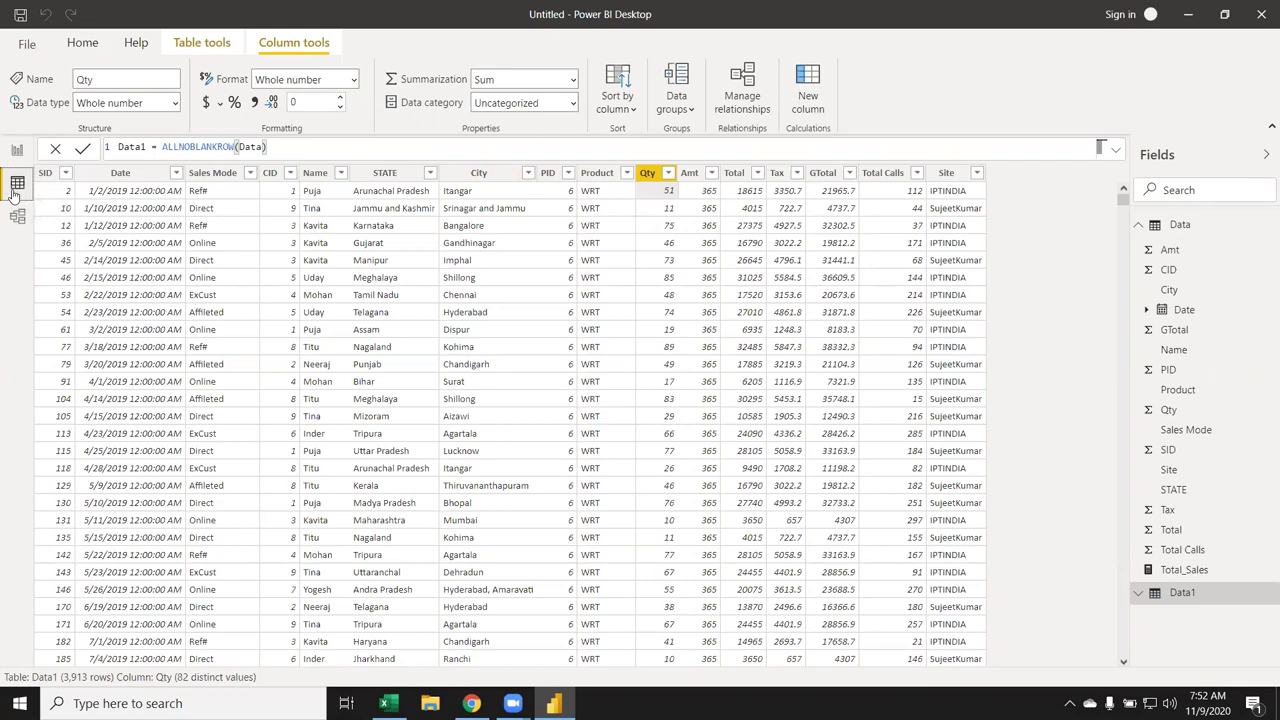
pyautogui.click(17, 152)
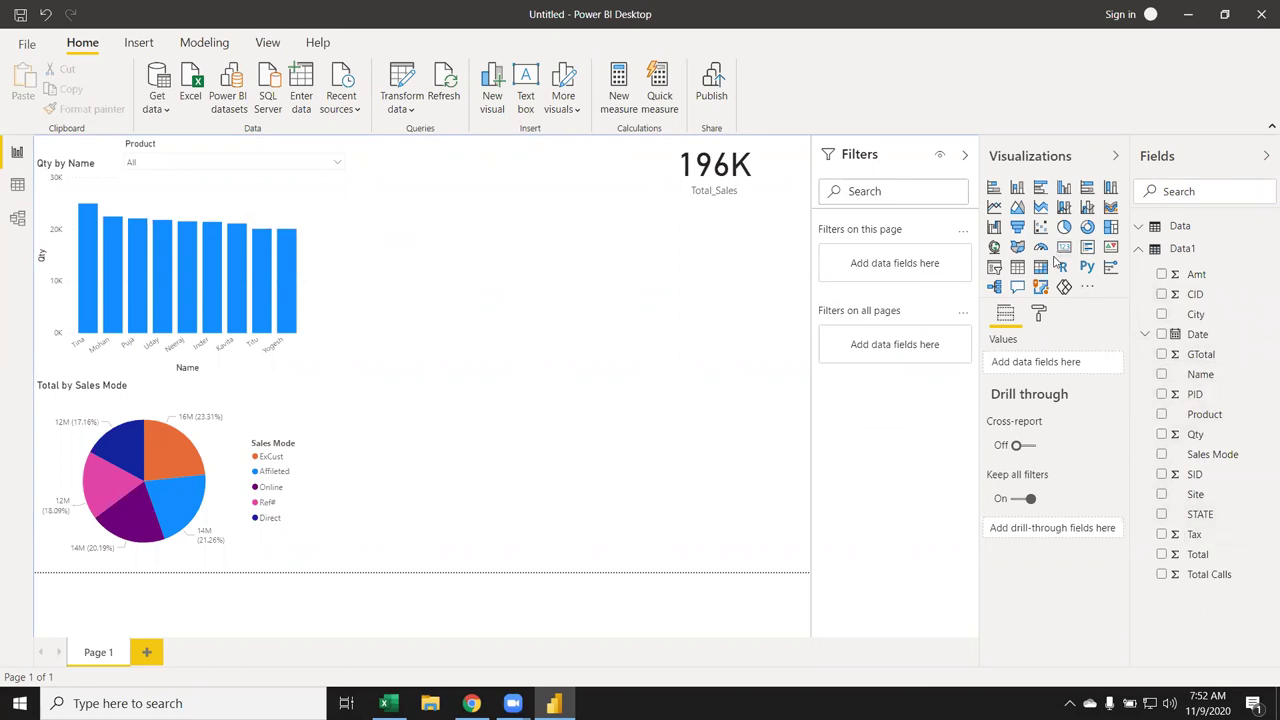
# Add a table visual with Name and Qty from Data1
pyautogui.click(1012, 270)
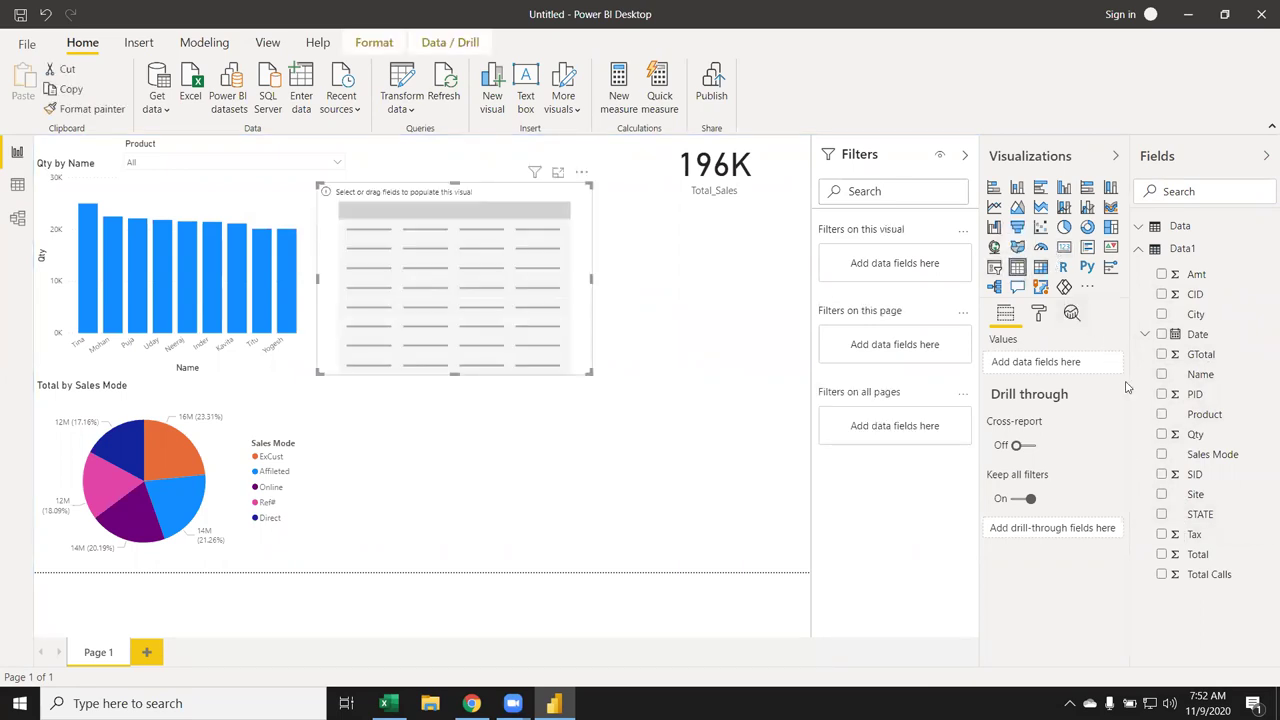
pyautogui.moveTo(1203, 378)
pyautogui.mouseDown()
pyautogui.moveTo(670, 311)
pyautogui.moveTo(505, 265)
pyautogui.mouseUp()
pyautogui.moveTo(1195, 434); pyautogui.dragTo(527, 280)
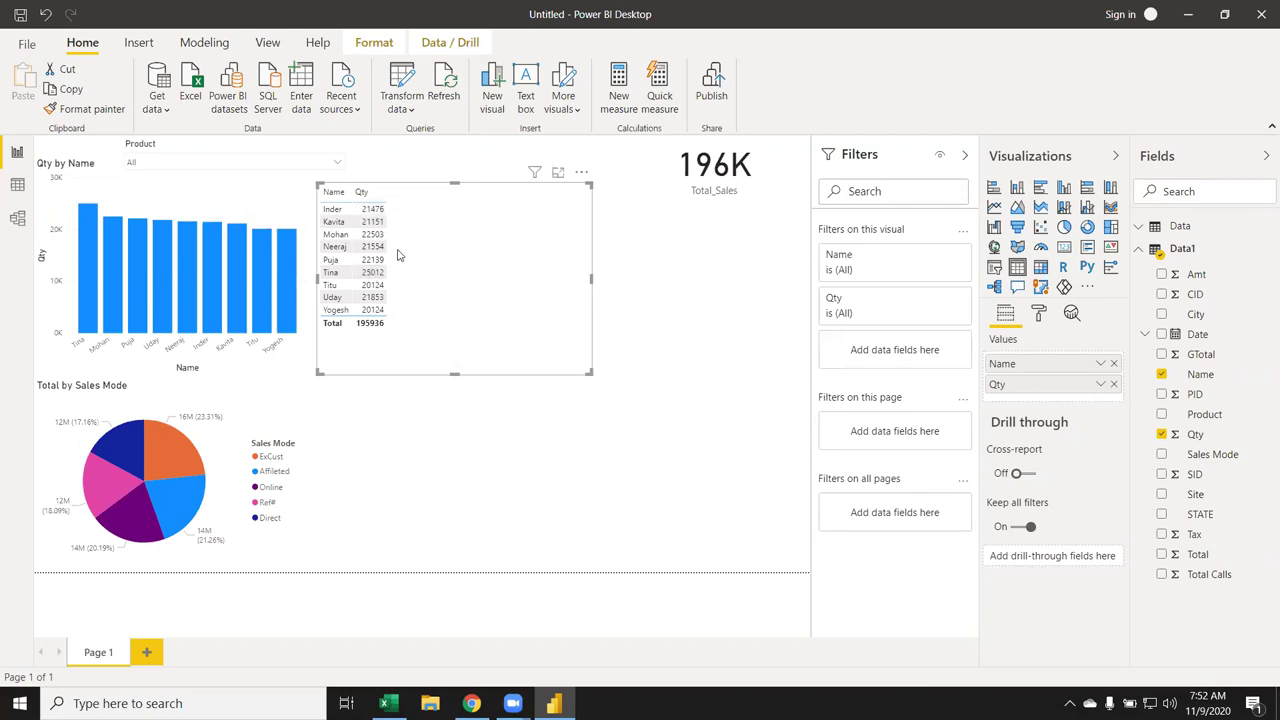
pyautogui.click(17, 188)
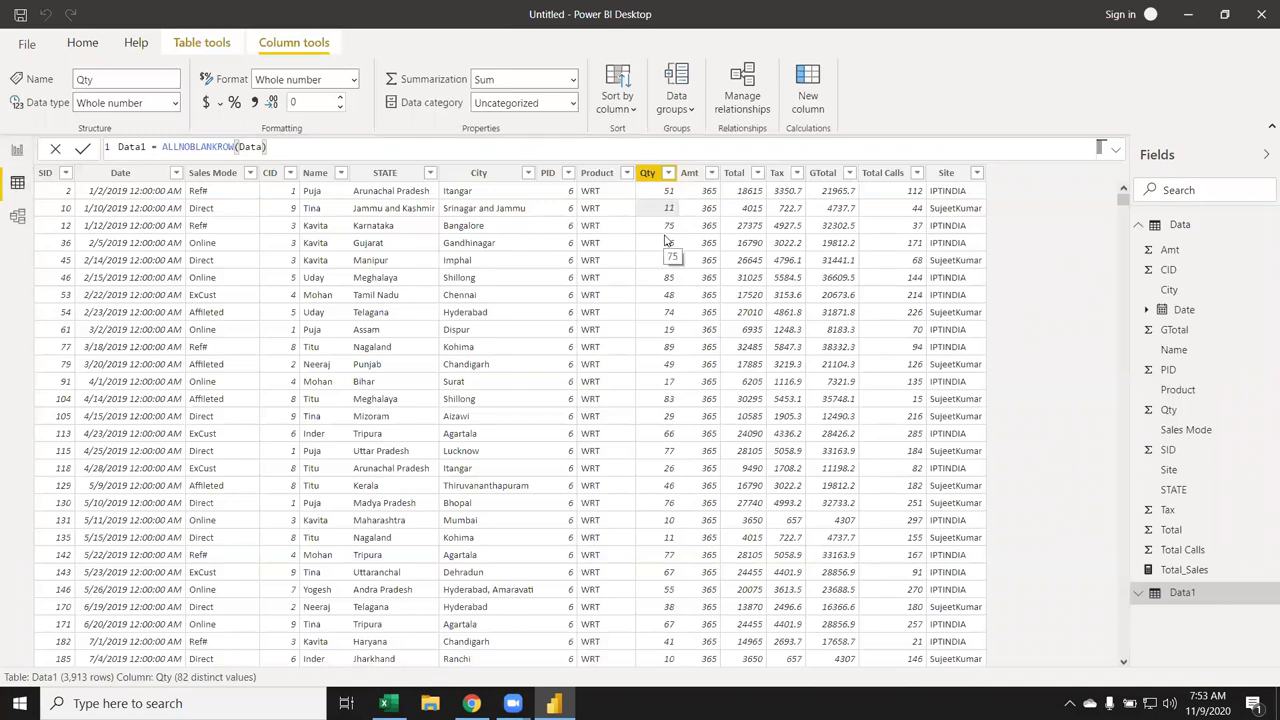
pyautogui.click(666, 244)
pyautogui.click(698, 189)
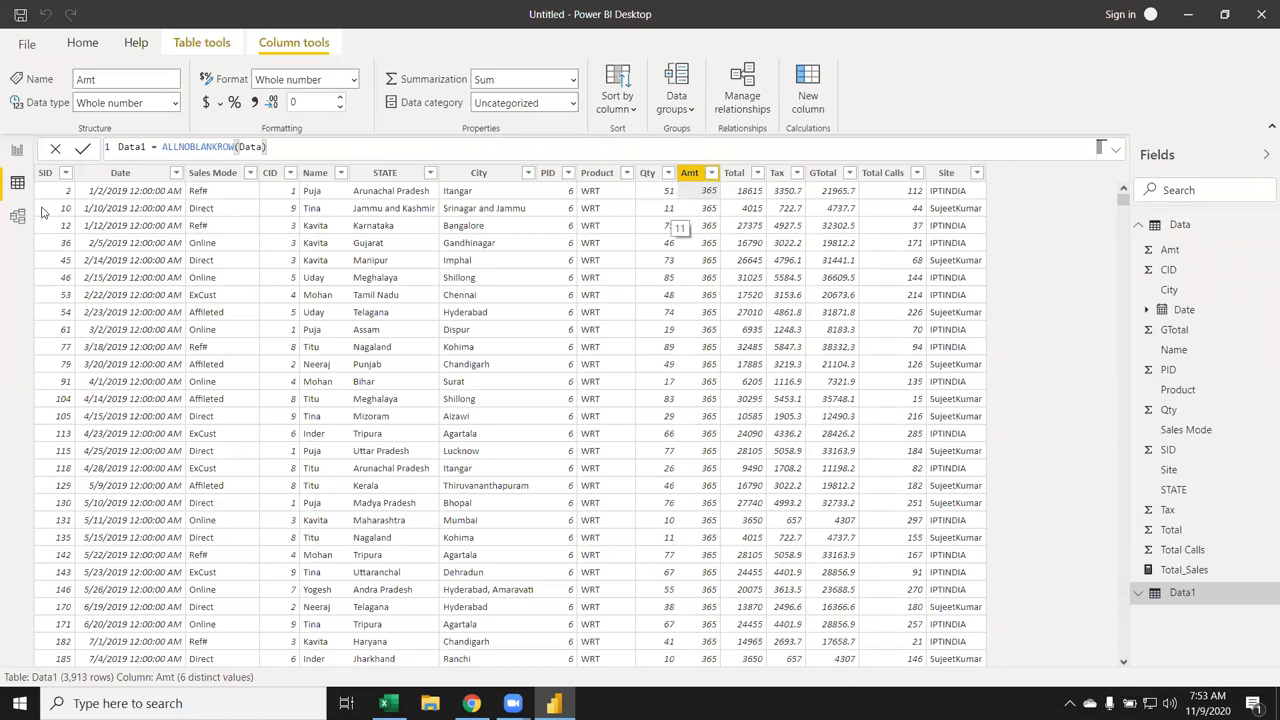
pyautogui.click(17, 155)
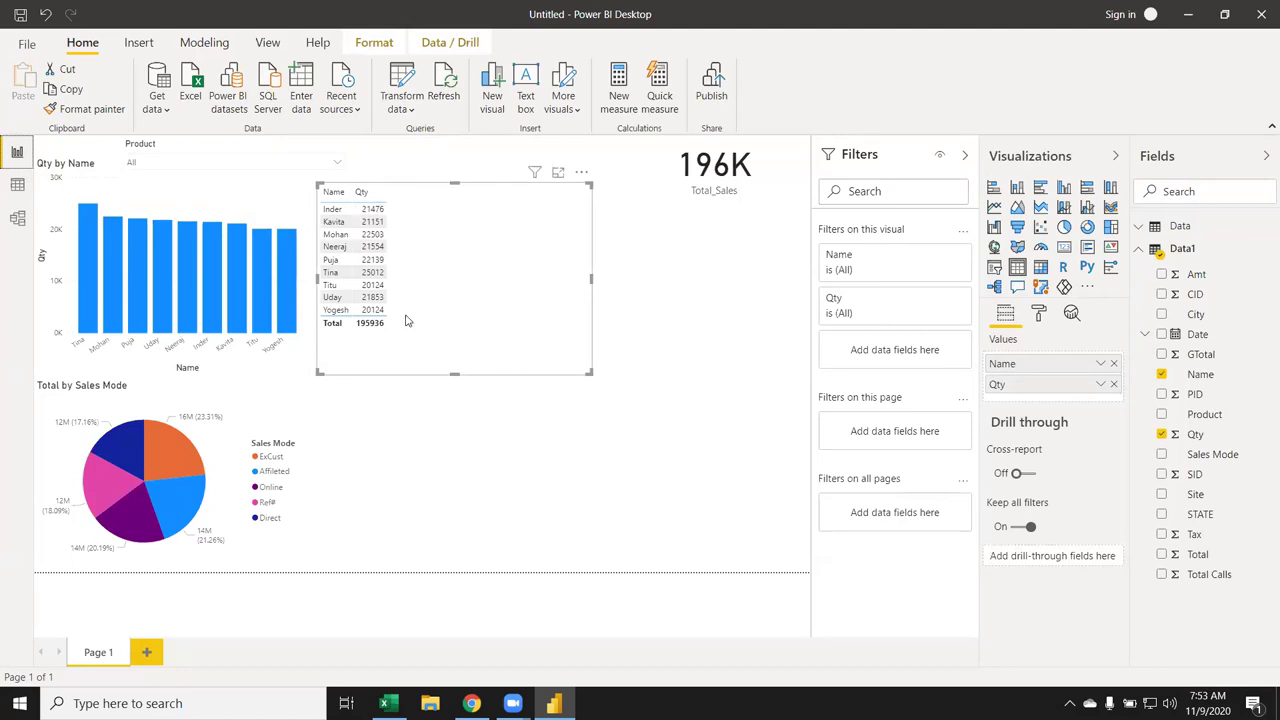
pyautogui.click(16, 189)
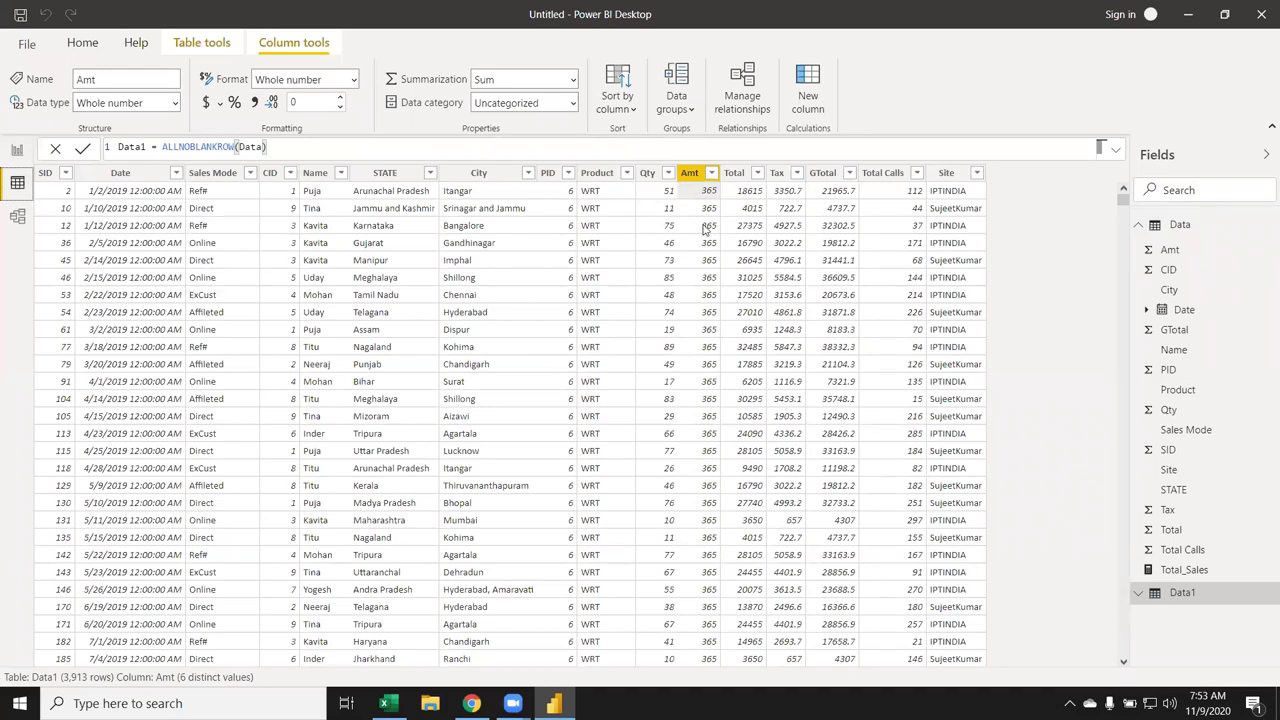
pyautogui.click(654, 228)
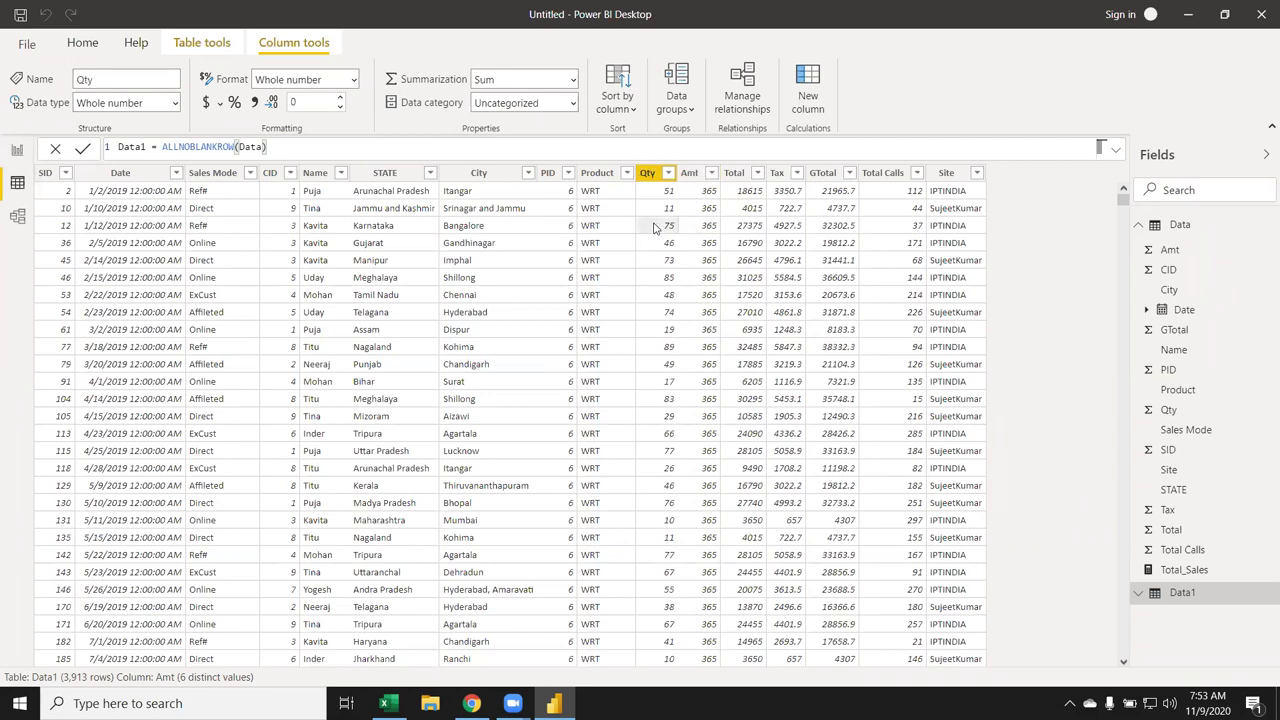
pyautogui.click(17, 152)
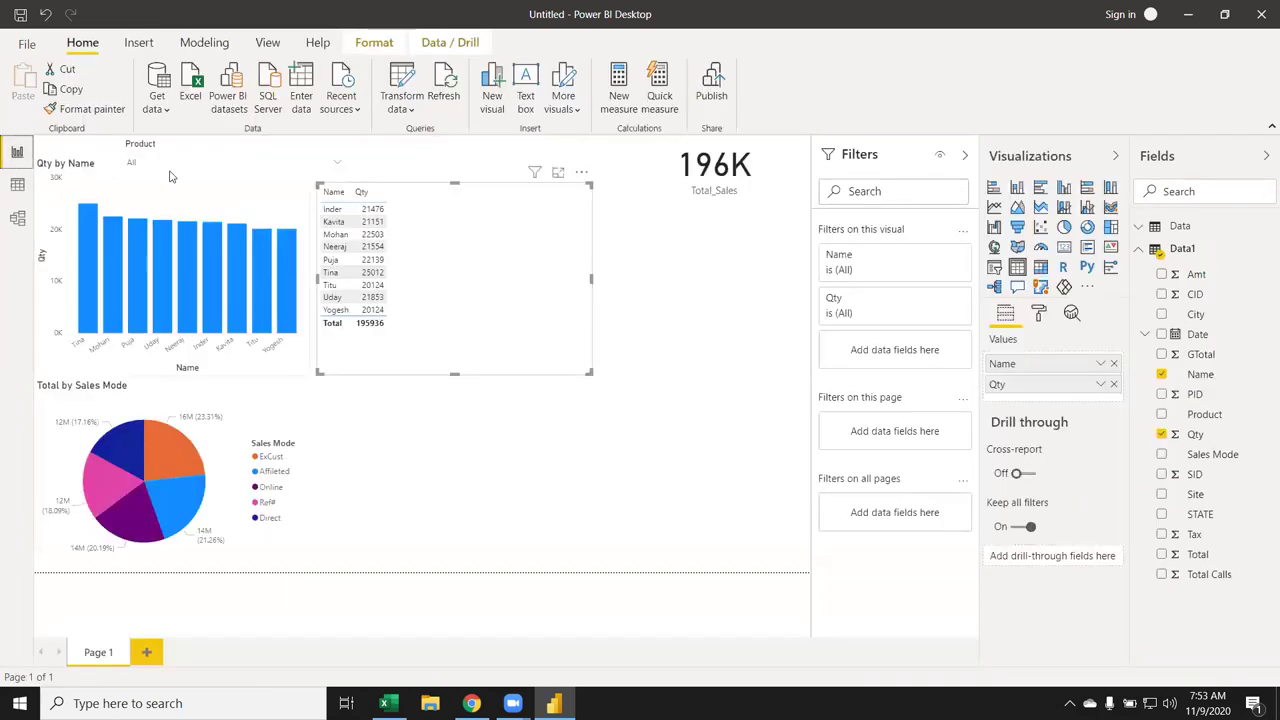
pyautogui.click(17, 185)
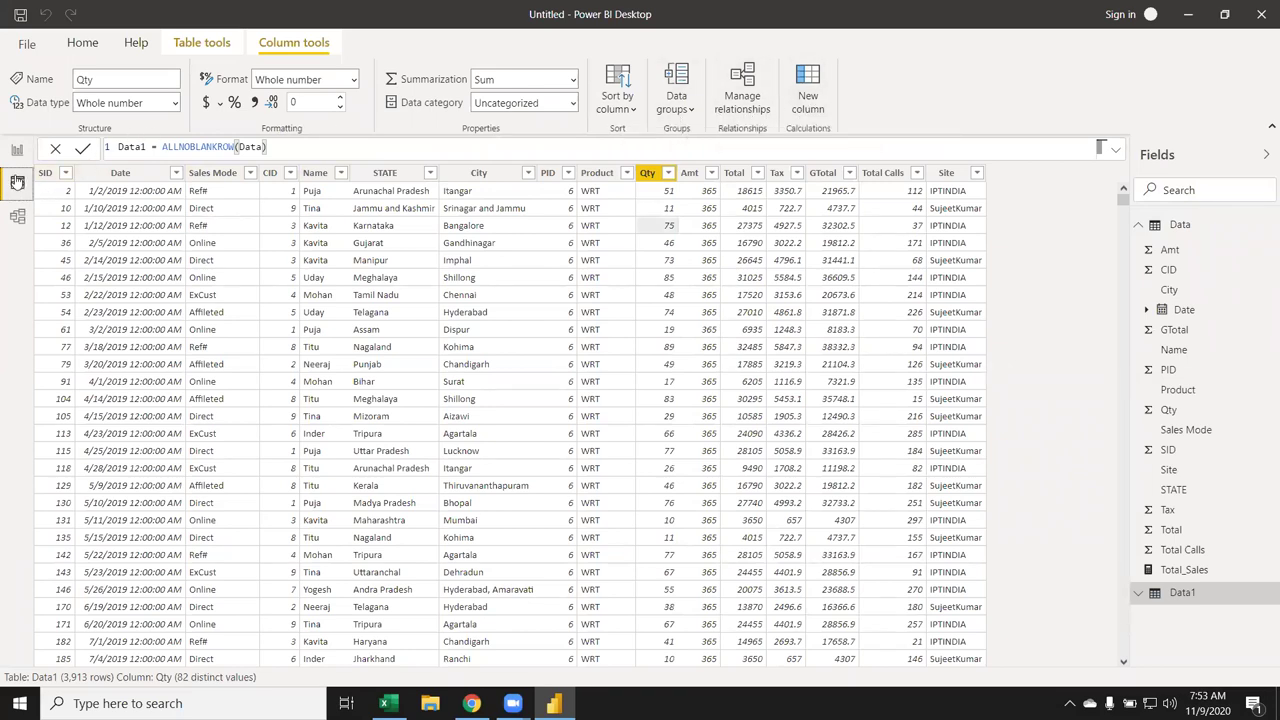
# Create the calculated table Data2 = ALL(Data[Name])
pyautogui.click(222, 46)
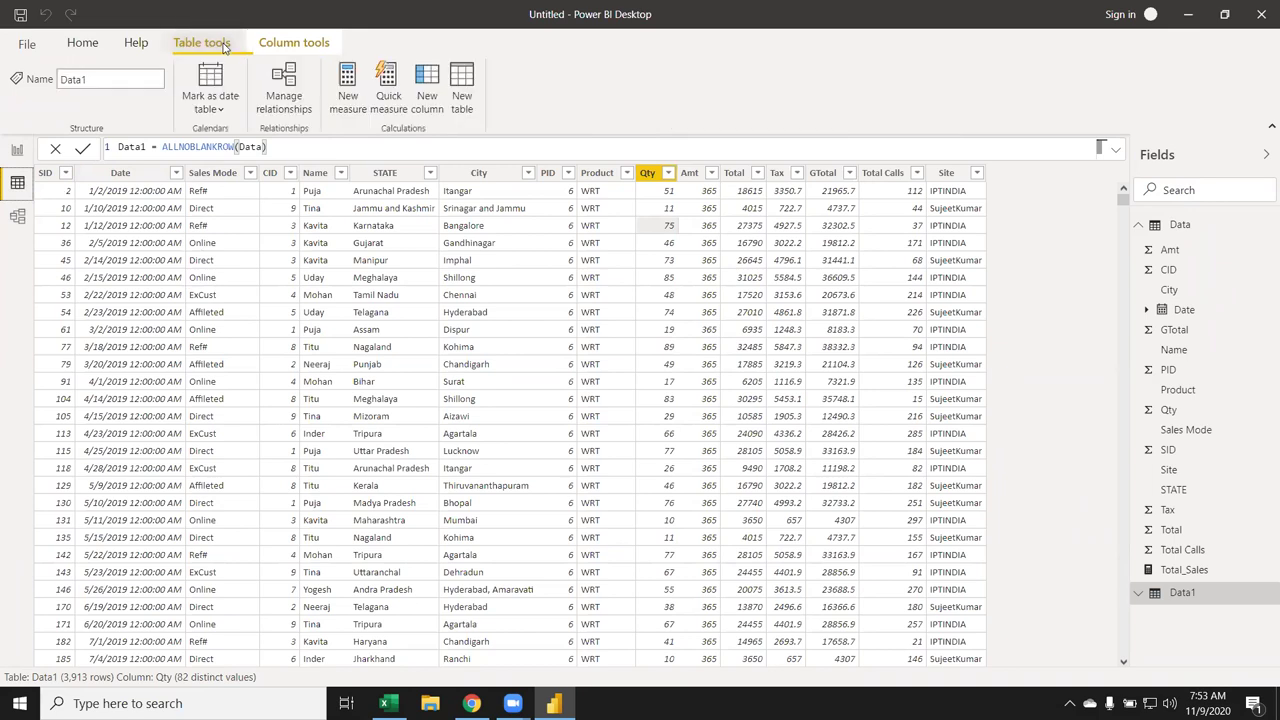
pyautogui.click(462, 102)
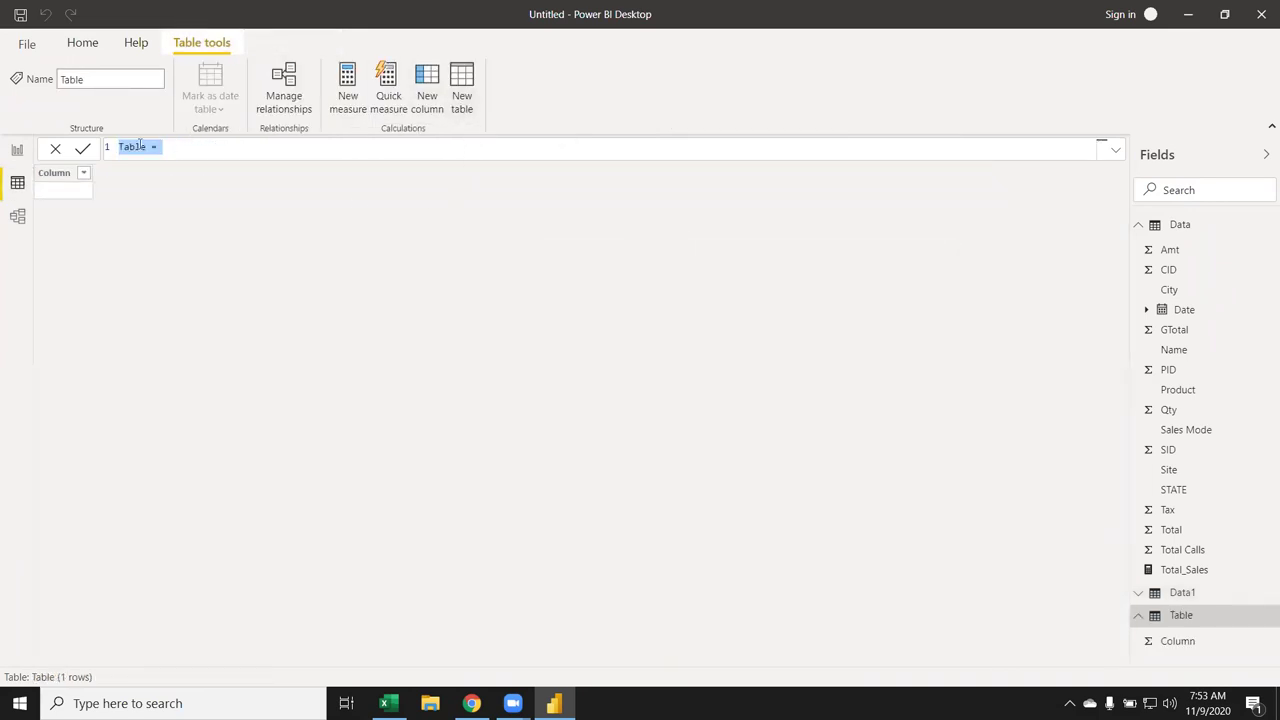
pyautogui.doubleClick(140, 146)
pyautogui.write('Data =')
pyautogui.write('all')
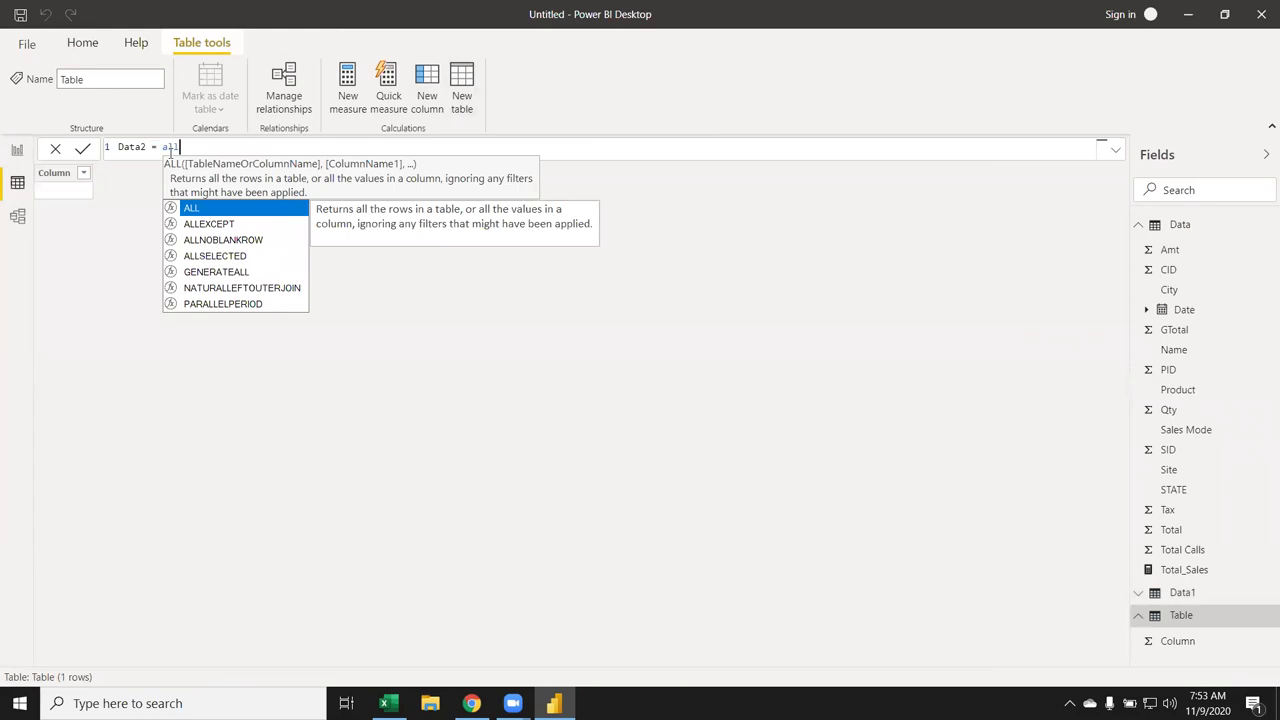
pyautogui.write('(')
pyautogui.press('Down')
pyautogui.press('Down')
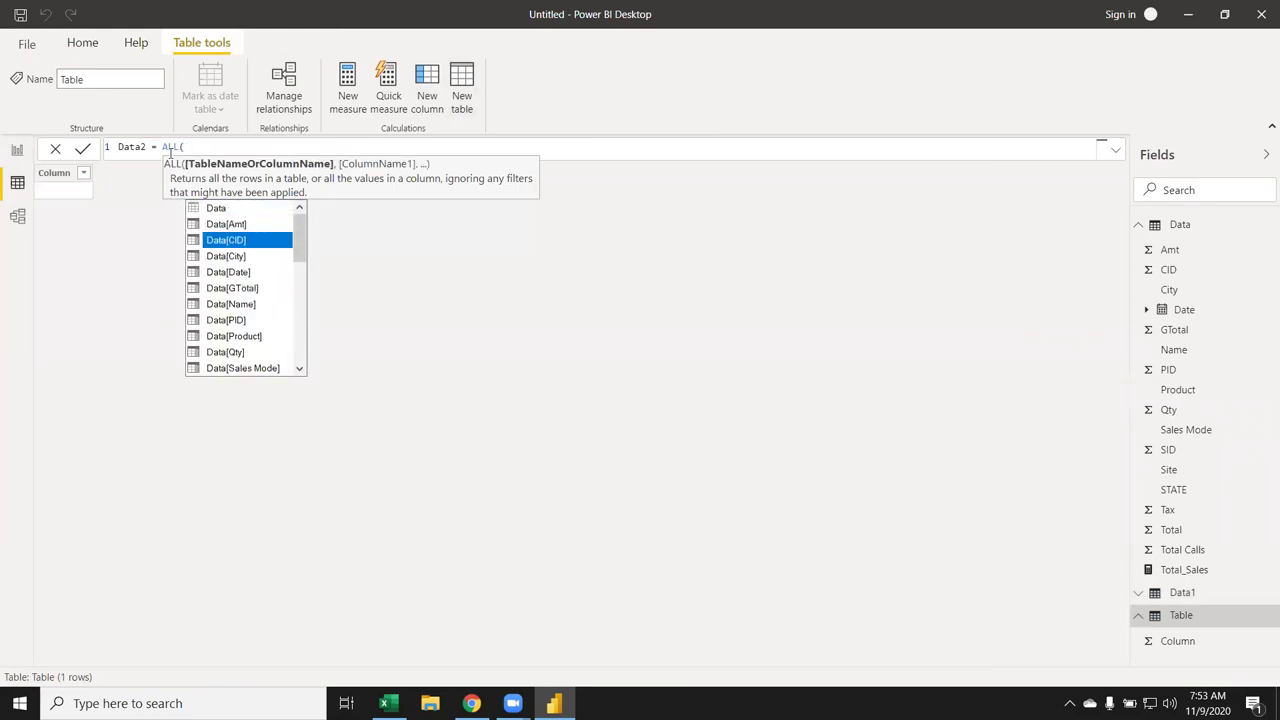
pyautogui.press('Down')
pyautogui.press('Down')
pyautogui.press('Down')
pyautogui.press('Tab')
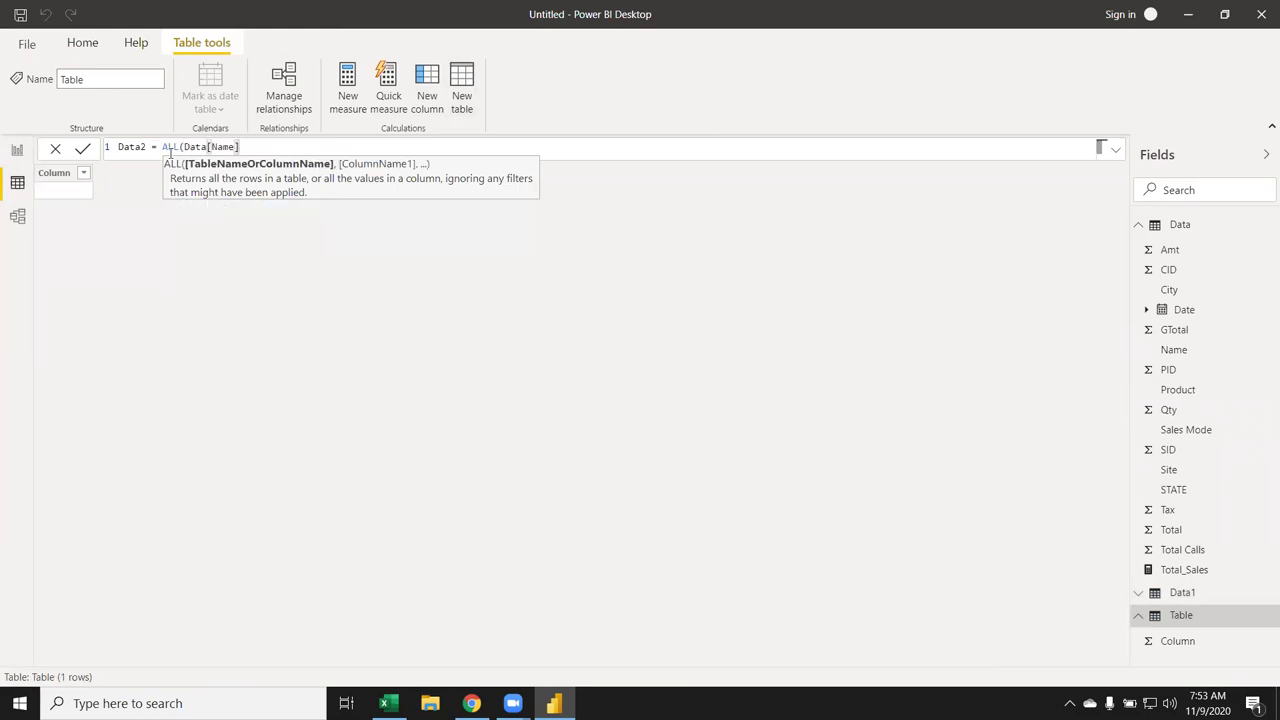
pyautogui.write(')')
pyautogui.press('Return')
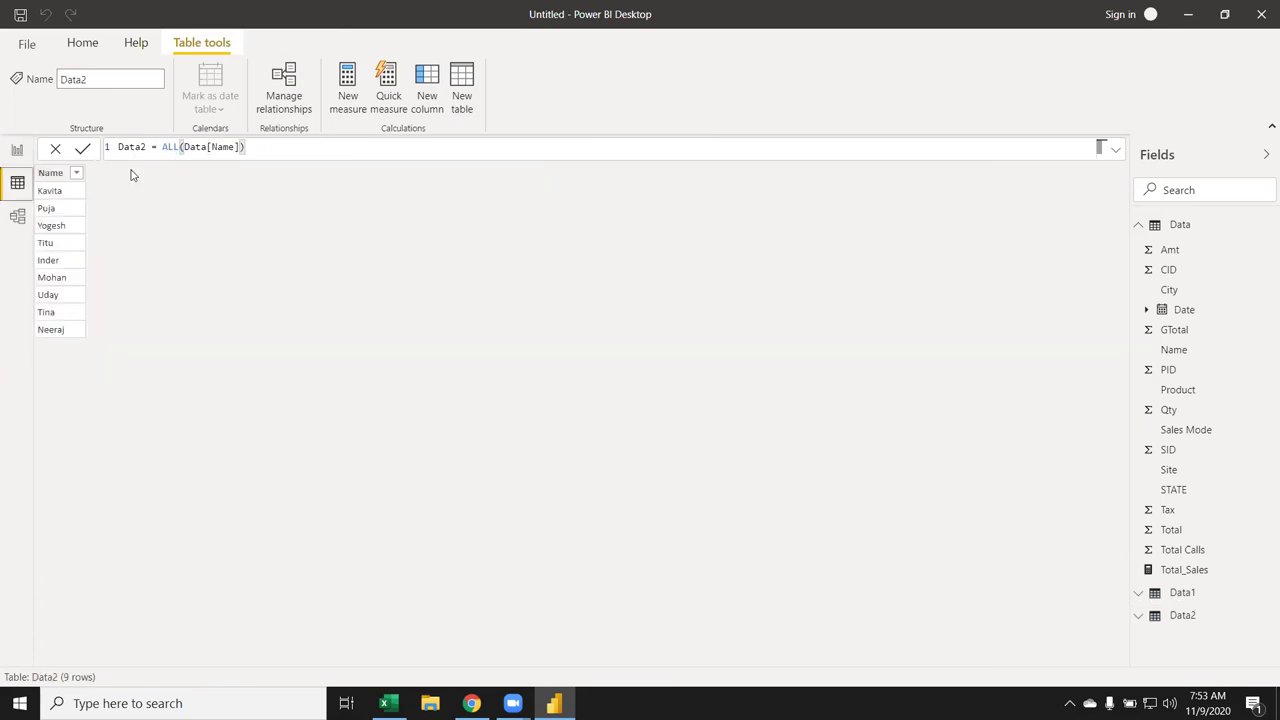
# Compare Data2's 9 names against the Name column of the Data table
pyautogui.click(62, 207)
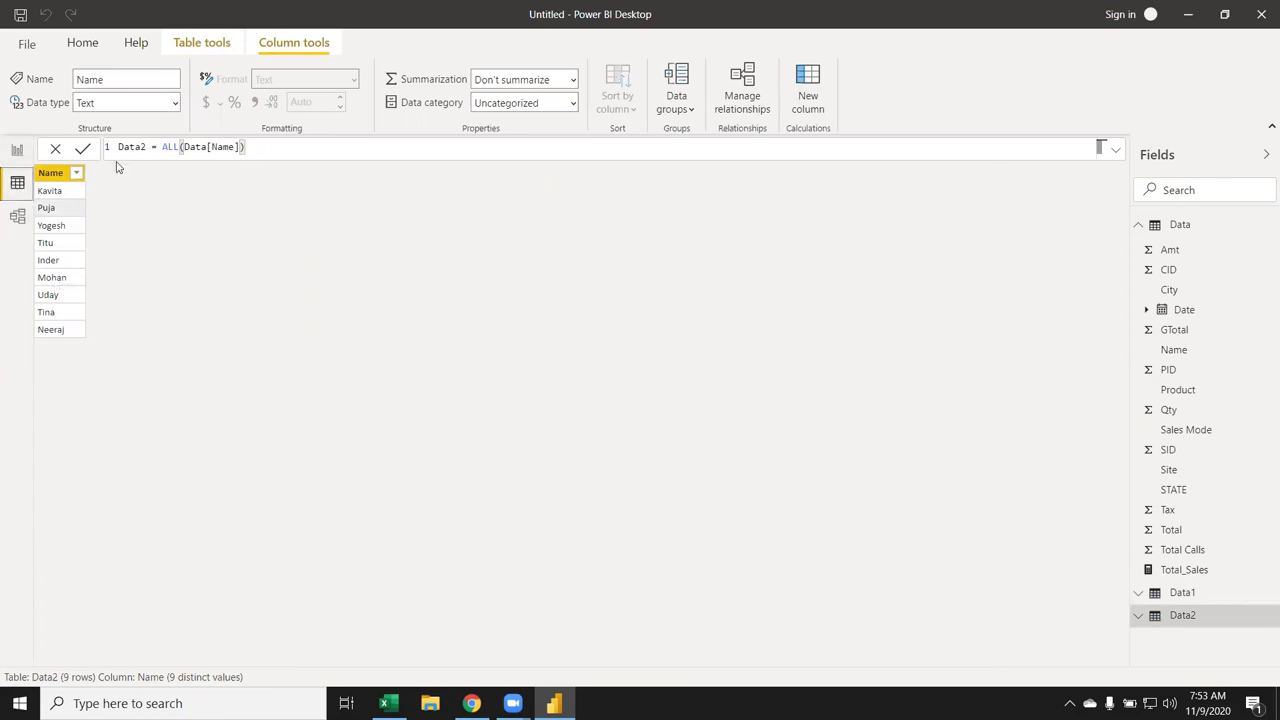
pyautogui.click(1210, 224)
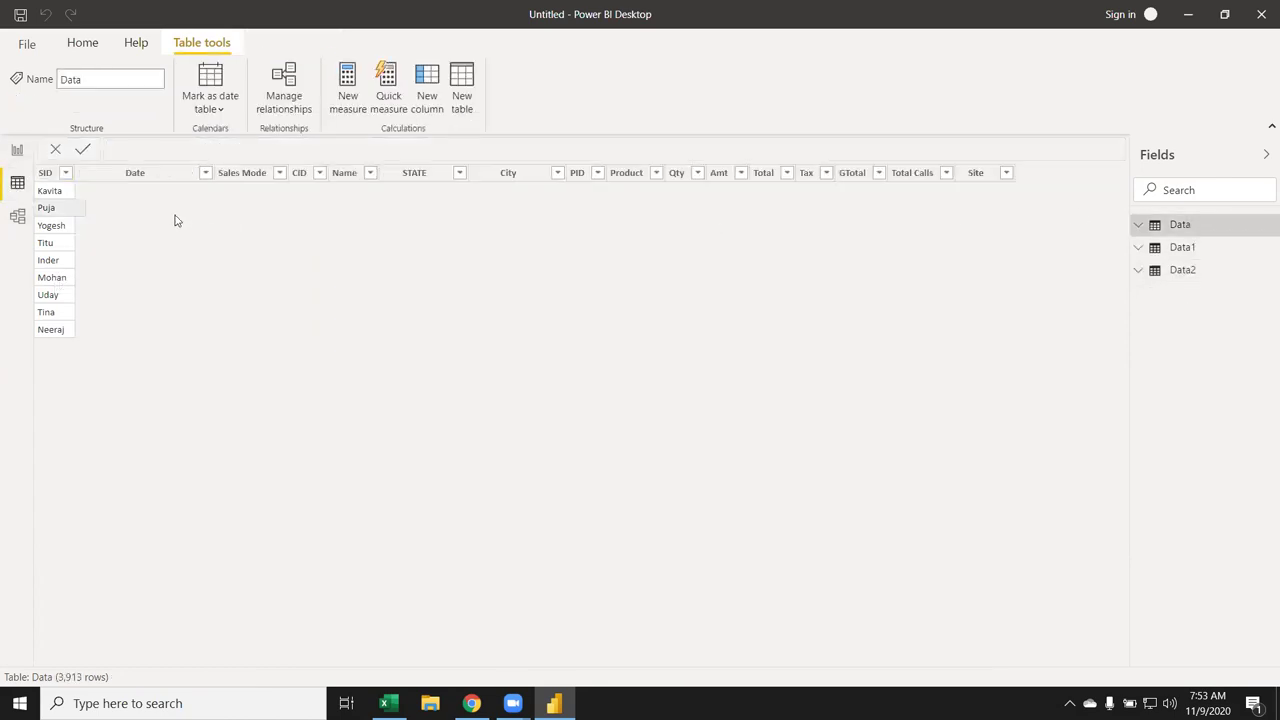
pyautogui.click(350, 176)
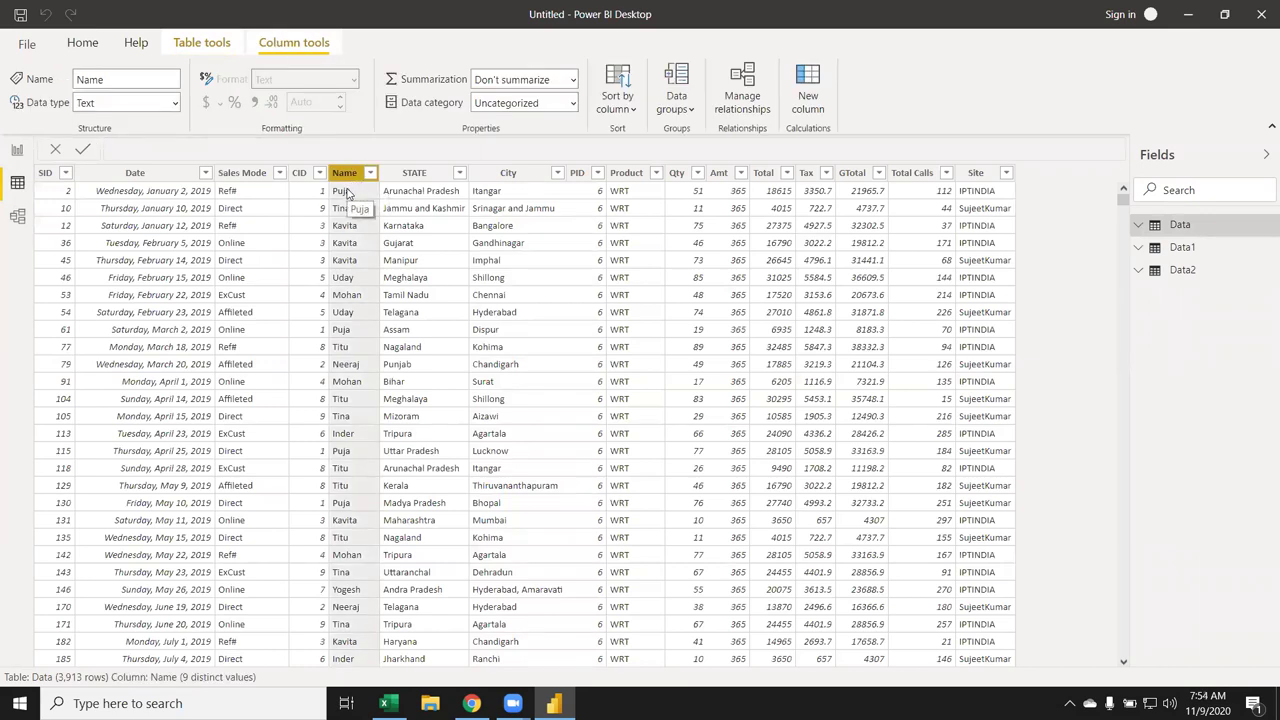
pyautogui.click(1214, 274)
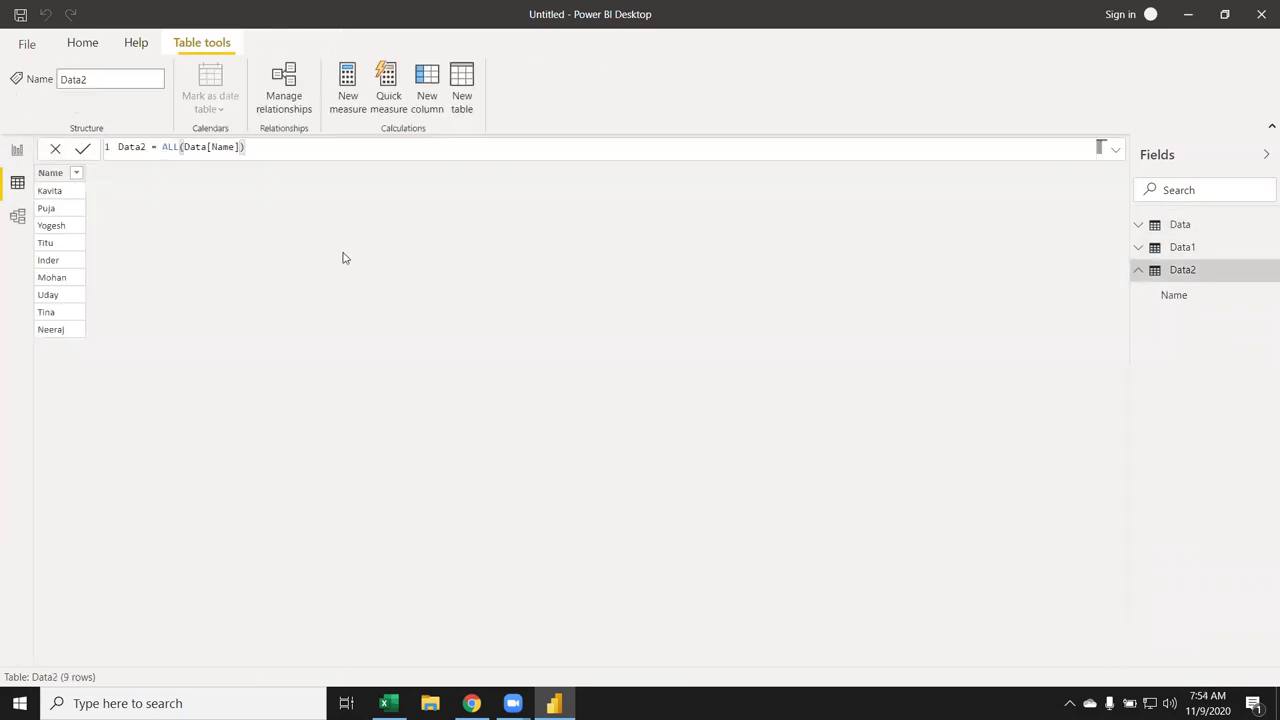
pyautogui.click(50, 225)
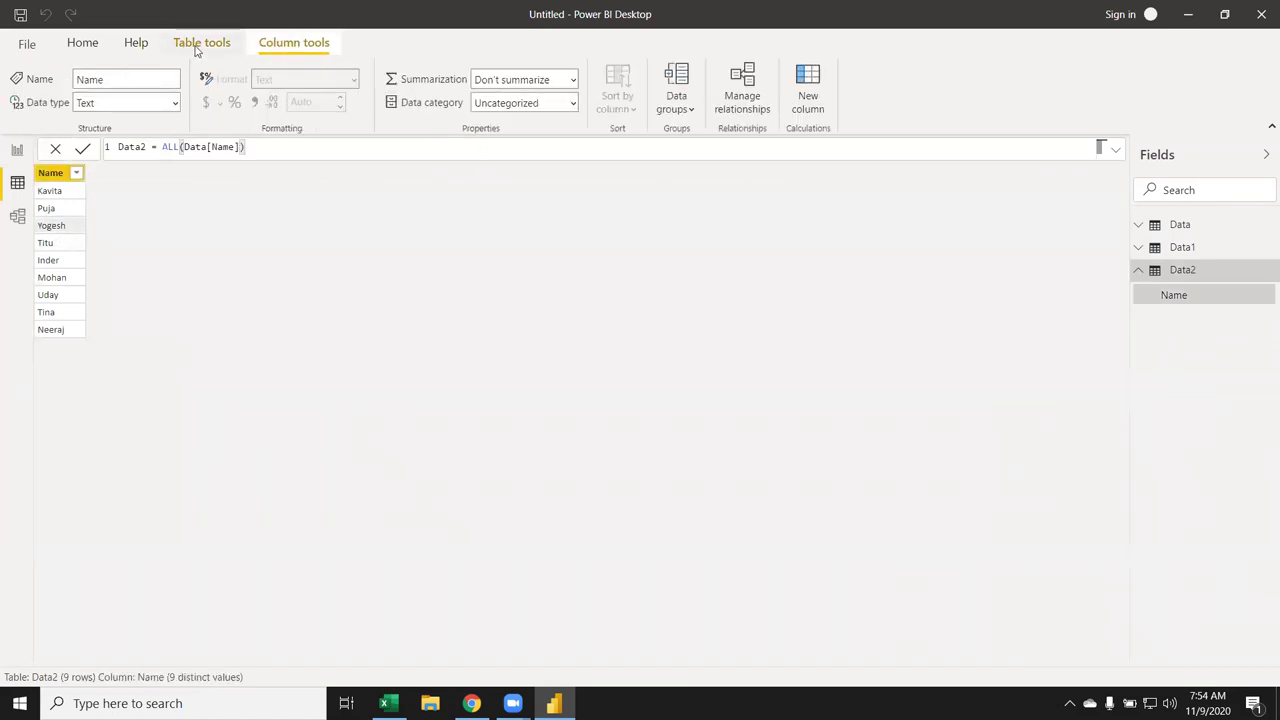
pyautogui.click(203, 44)
pyautogui.click(440, 112)
# Name the new column Total_Qty and begin its formula with SUMX(FILTER(Data
pyautogui.doubleClick(130, 147)
pyautogui.write('Total_Q')
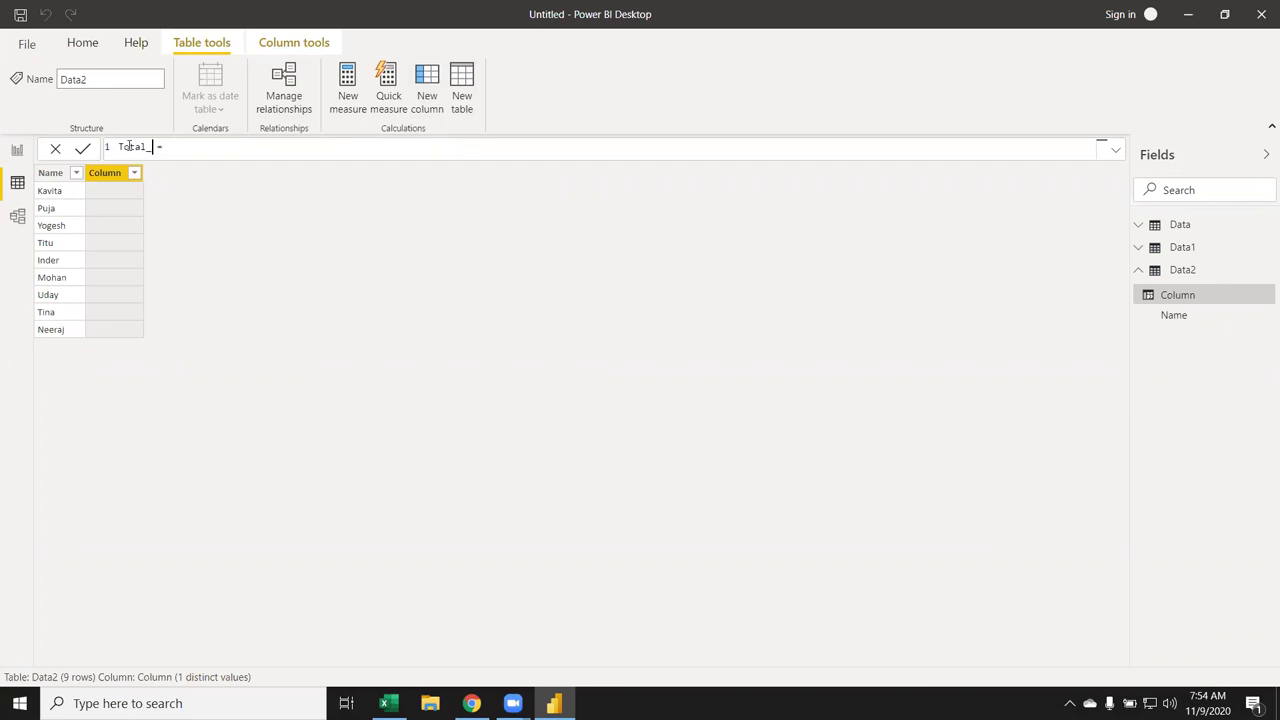
pyautogui.write('ty')
pyautogui.click(214, 148)
pyautogui.write('sum')
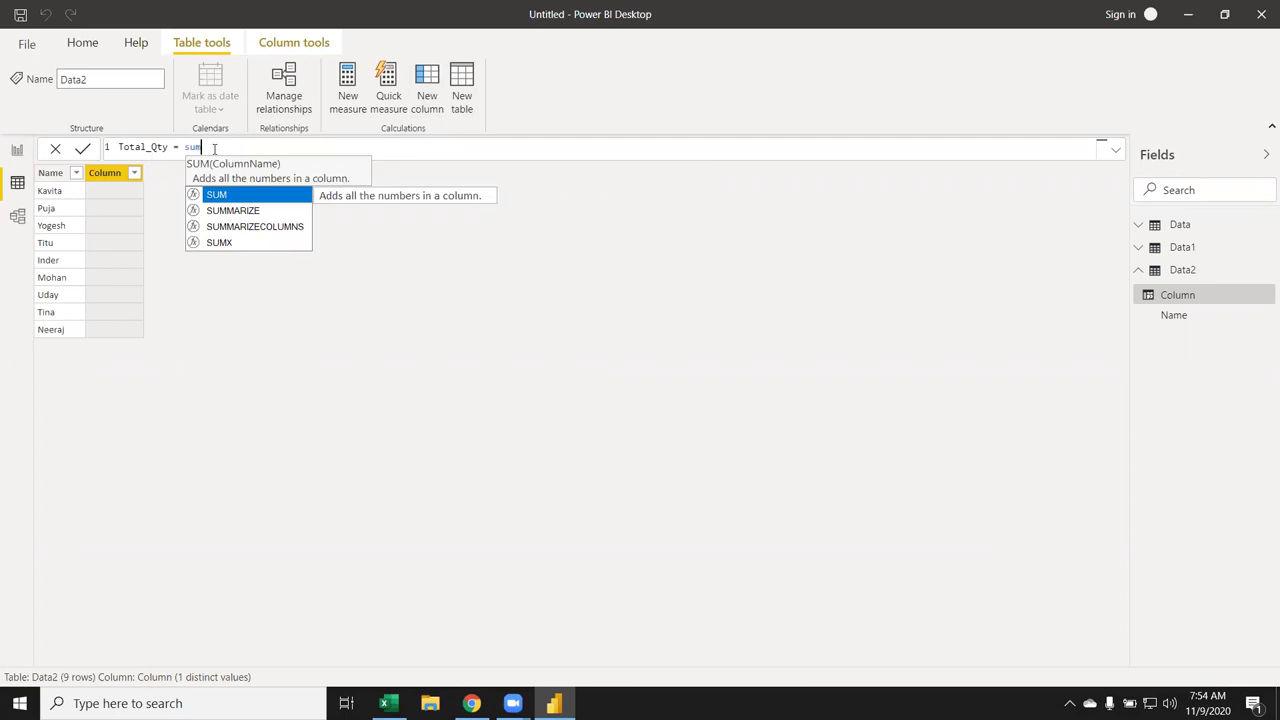
pyautogui.press('Down')
pyautogui.press('Down')
pyautogui.press('Down')
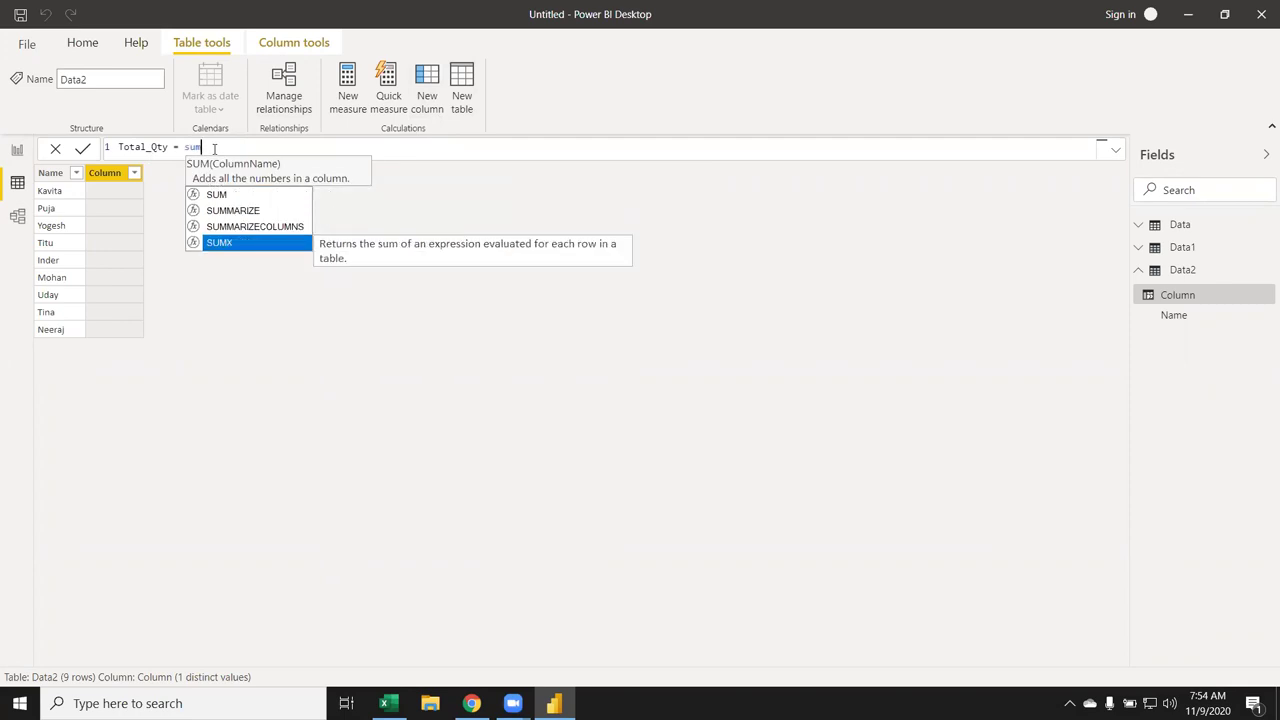
pyautogui.press('Tab')
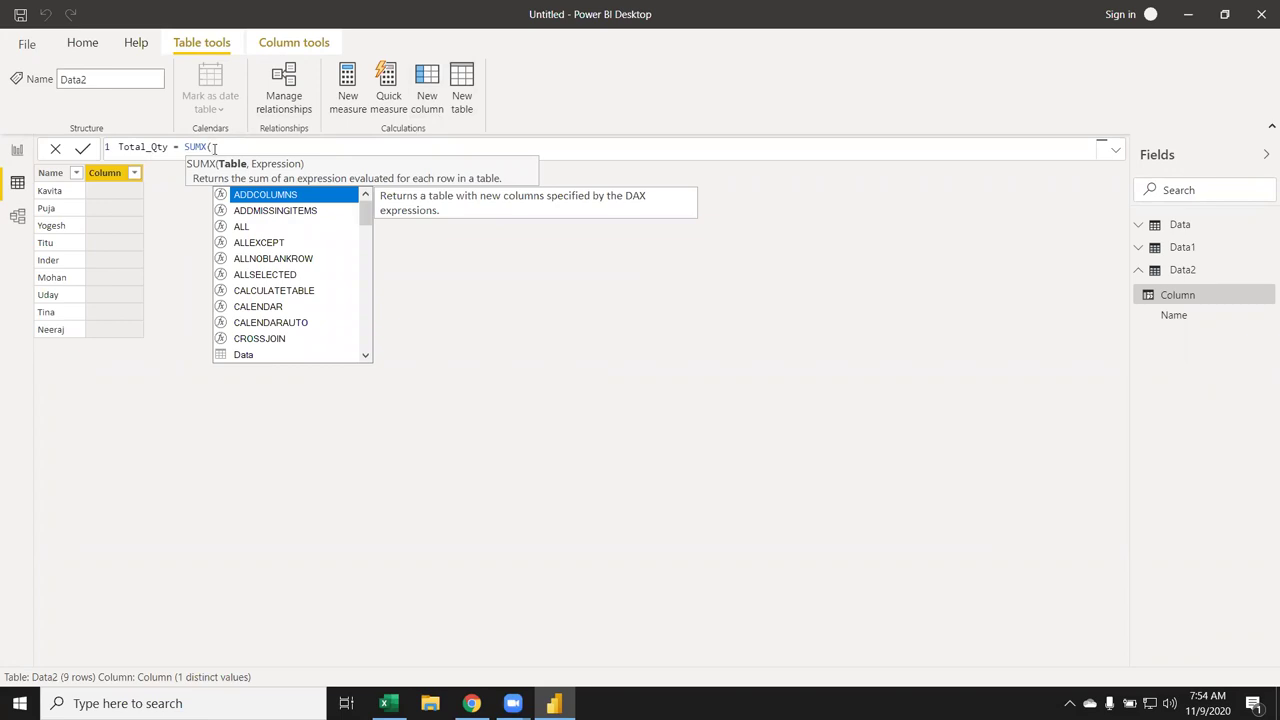
pyautogui.write('fil')
pyautogui.press('Tab')
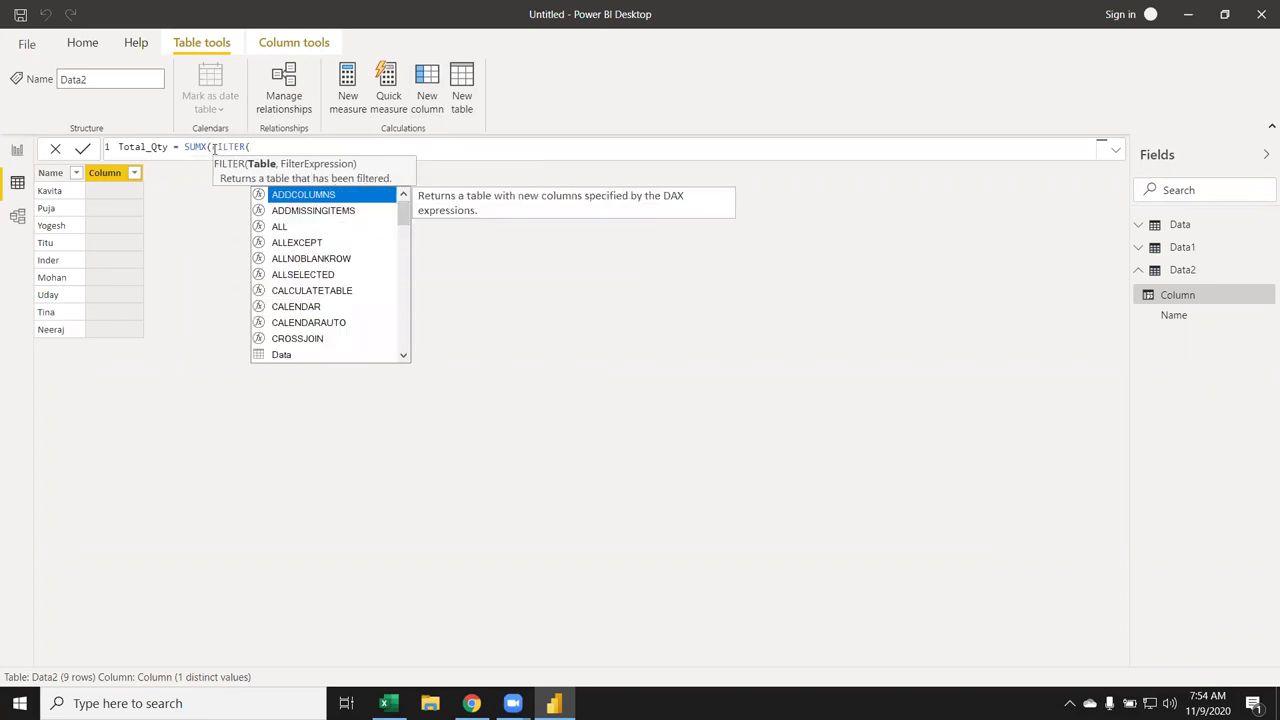
pyautogui.press('Down')
pyautogui.press('Down')
pyautogui.press('Down')
pyautogui.press('Down')
pyautogui.press('Down')
pyautogui.press('Down')
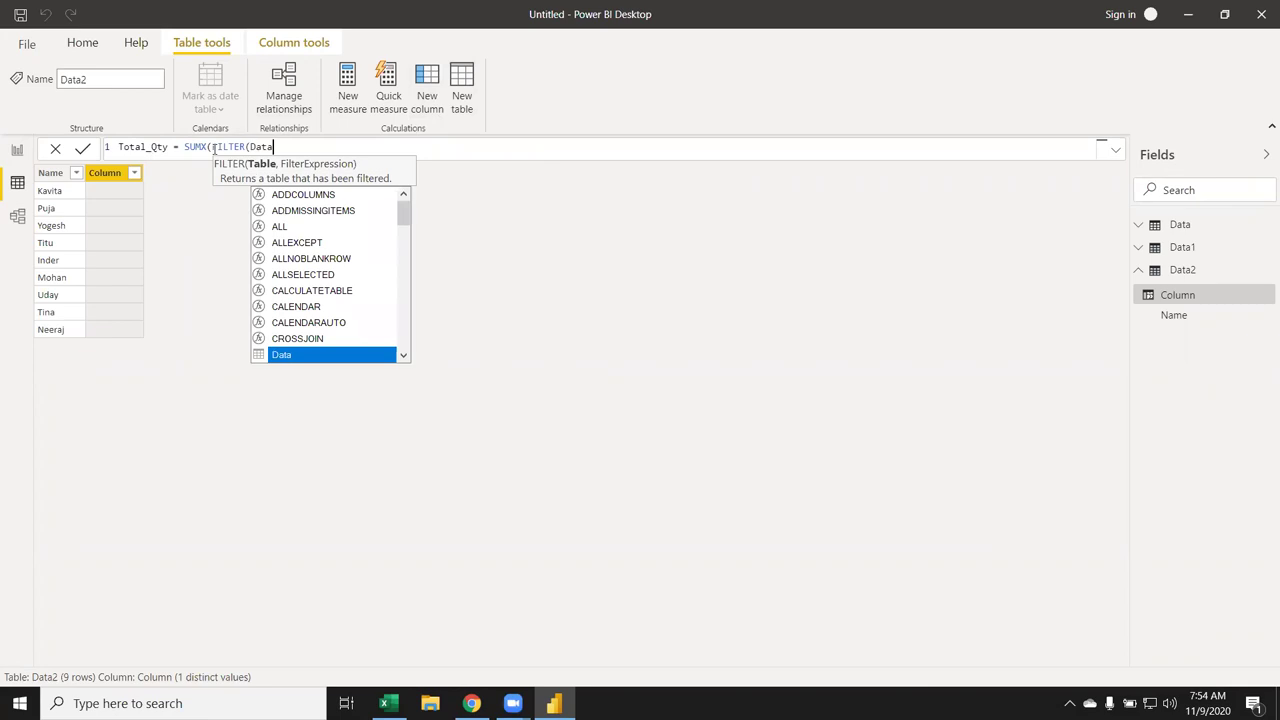
pyautogui.press('Tab')
# Complete the formula with condition Data[Name]=Data2[Name] and the Data[Qty] expression
pyautogui.write(',')
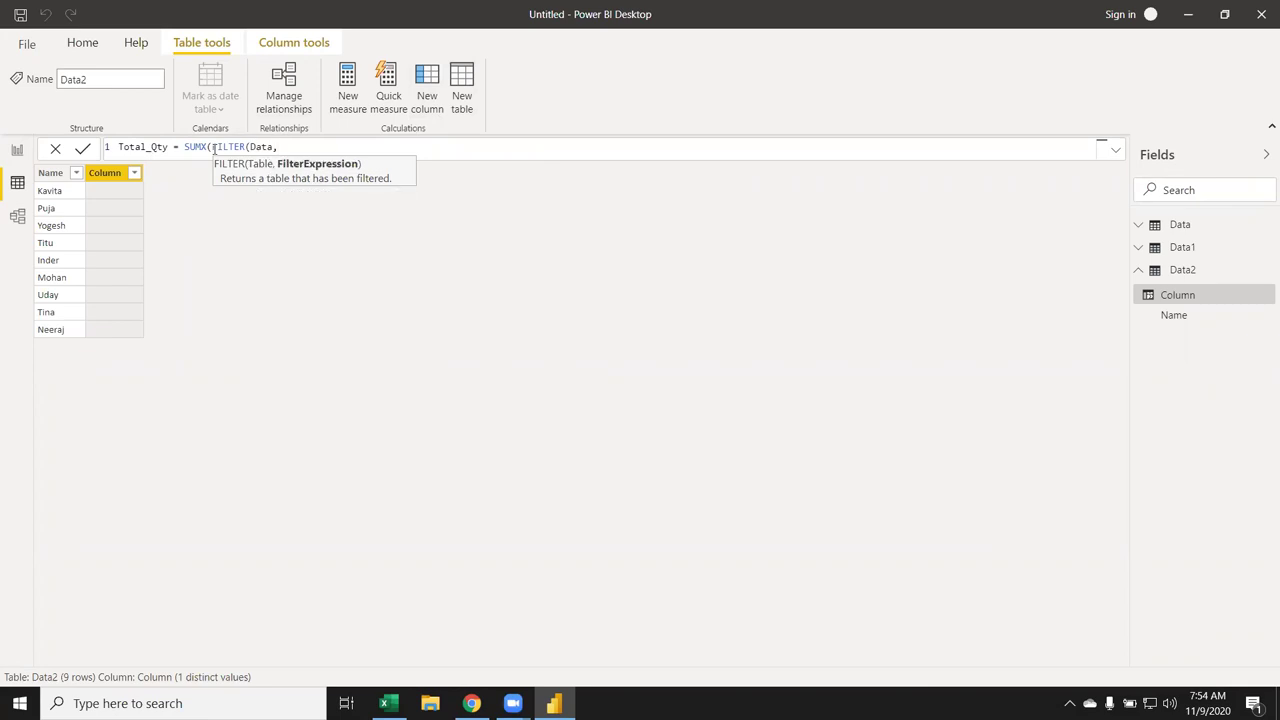
pyautogui.write('d')
pyautogui.write('ata')
pyautogui.press('Down')
pyautogui.press('Down')
pyautogui.press('Down')
pyautogui.press('Down')
pyautogui.press('Down')
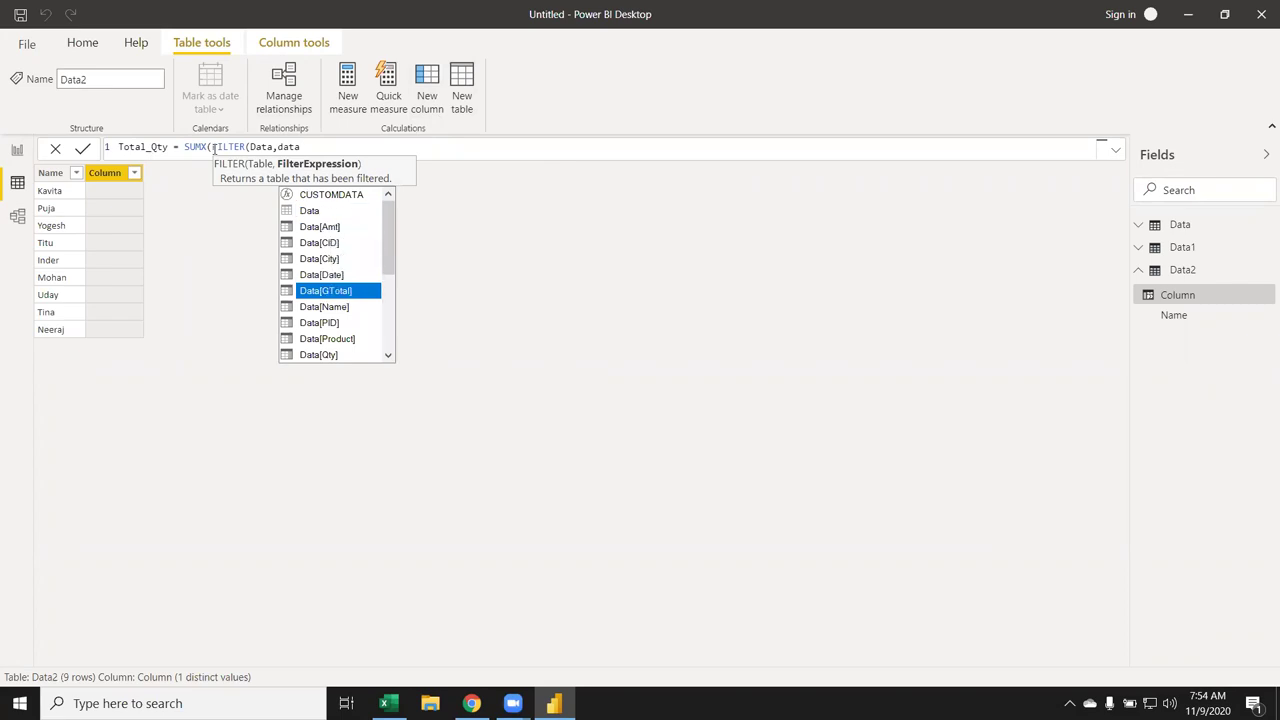
pyautogui.press('Down')
pyautogui.press('Tab')
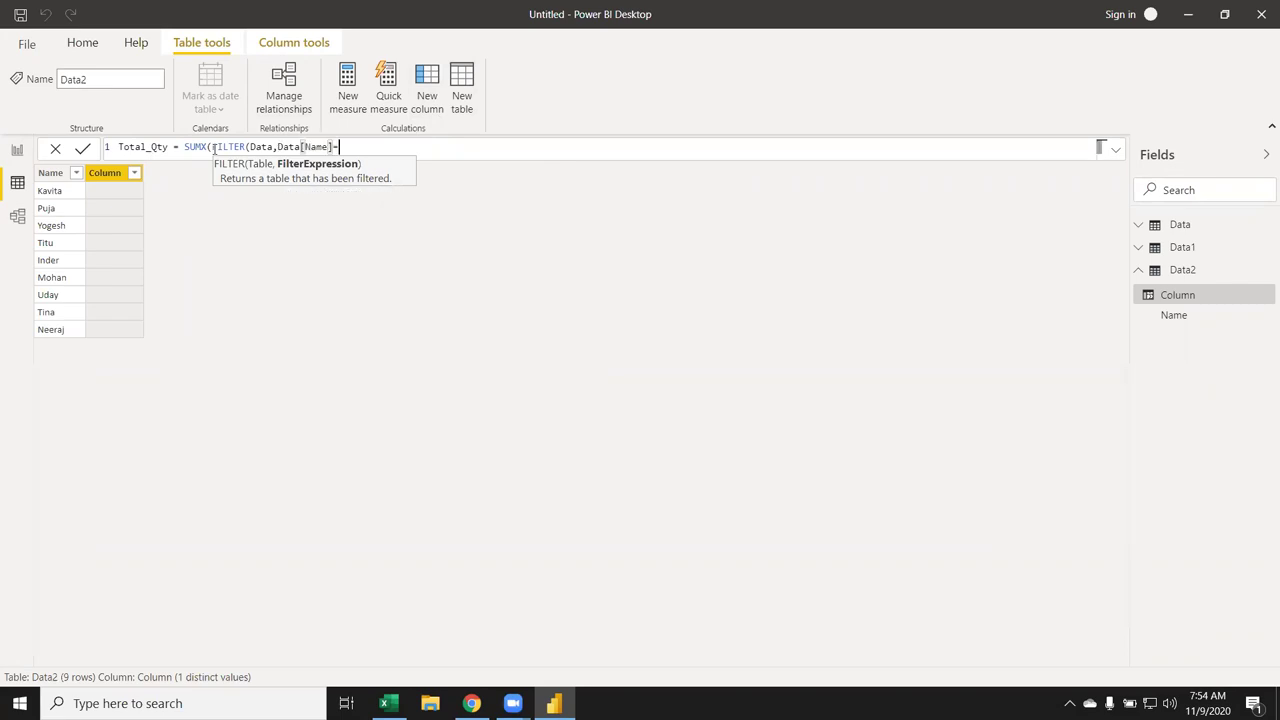
pyautogui.write('data')
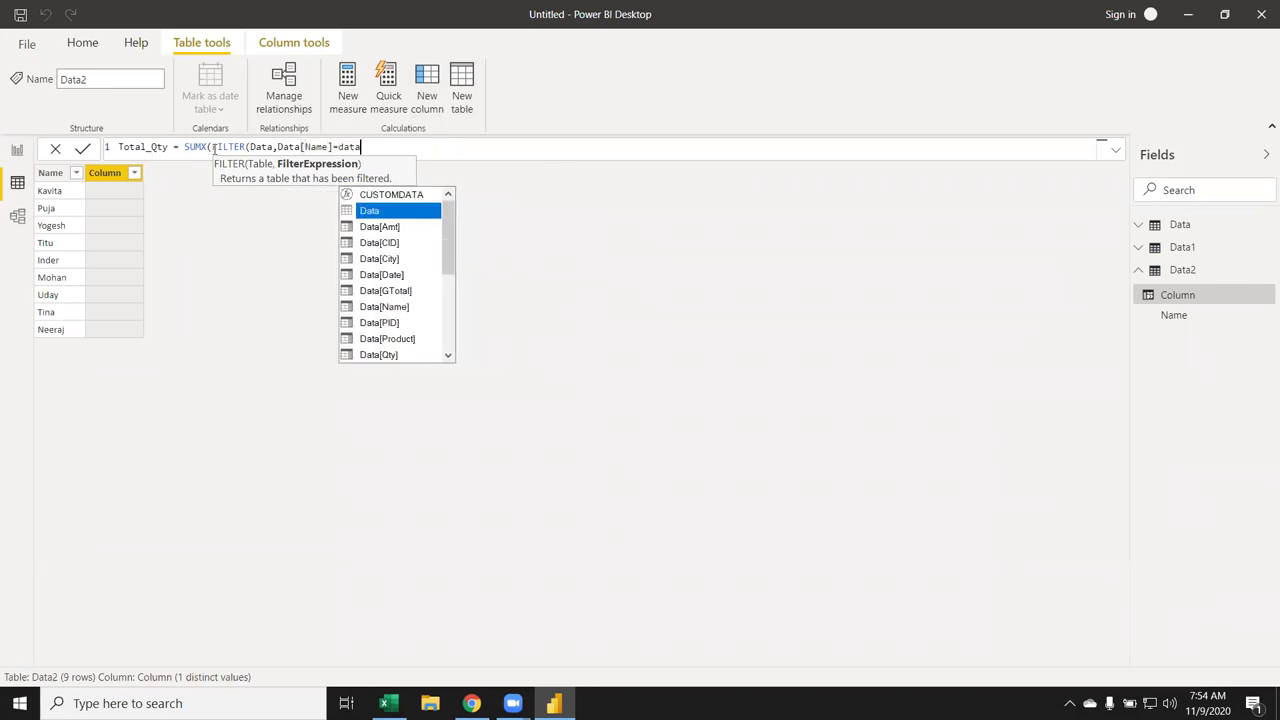
pyautogui.write('2')
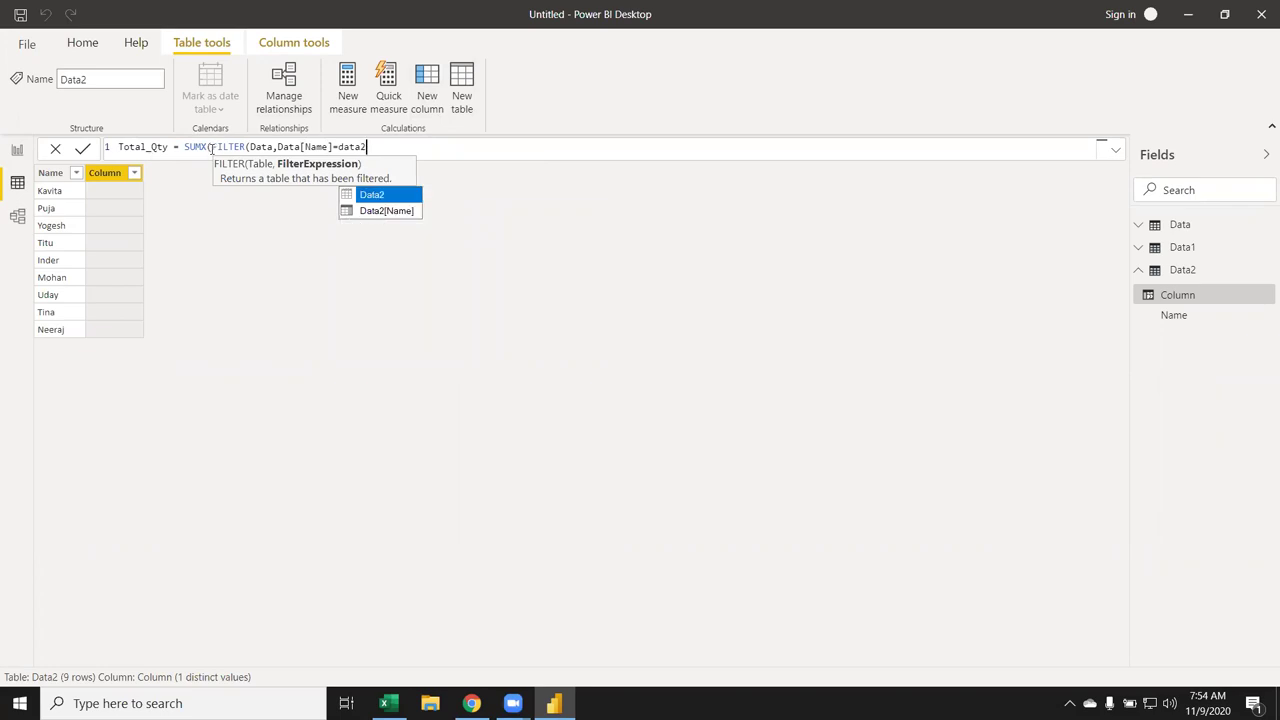
pyautogui.press('Down')
pyautogui.press('Tab')
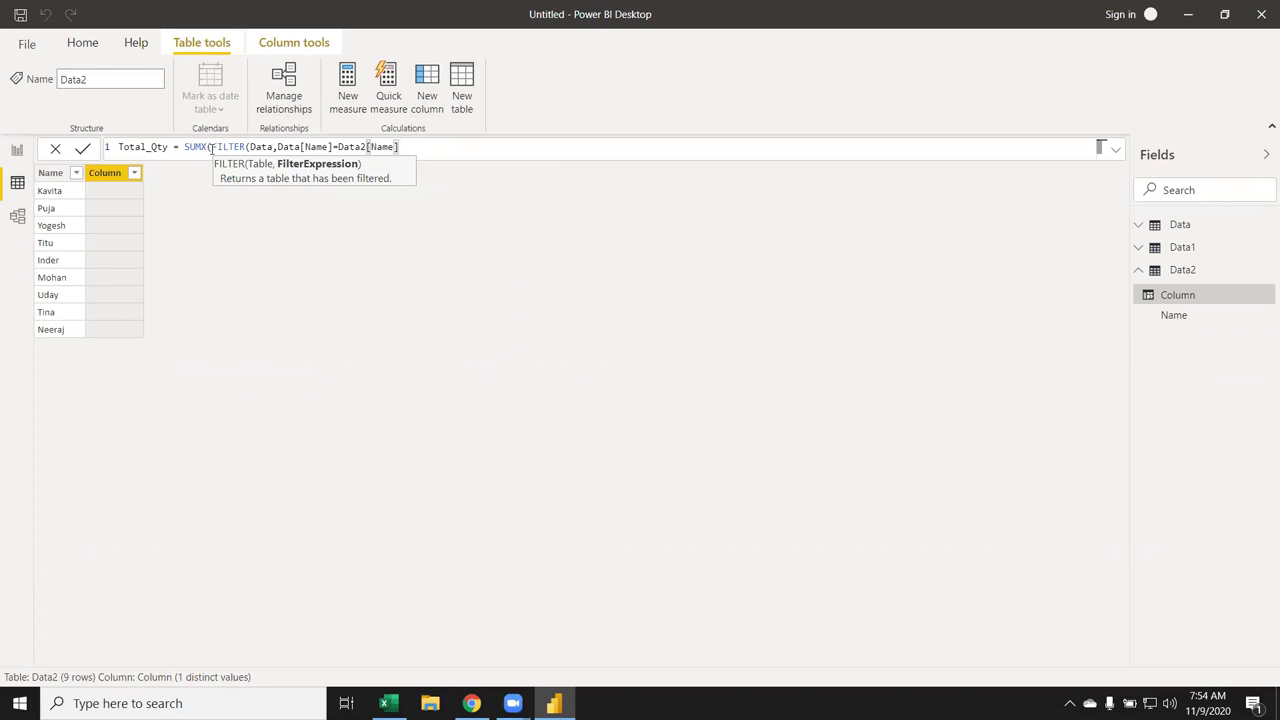
pyautogui.write('),')
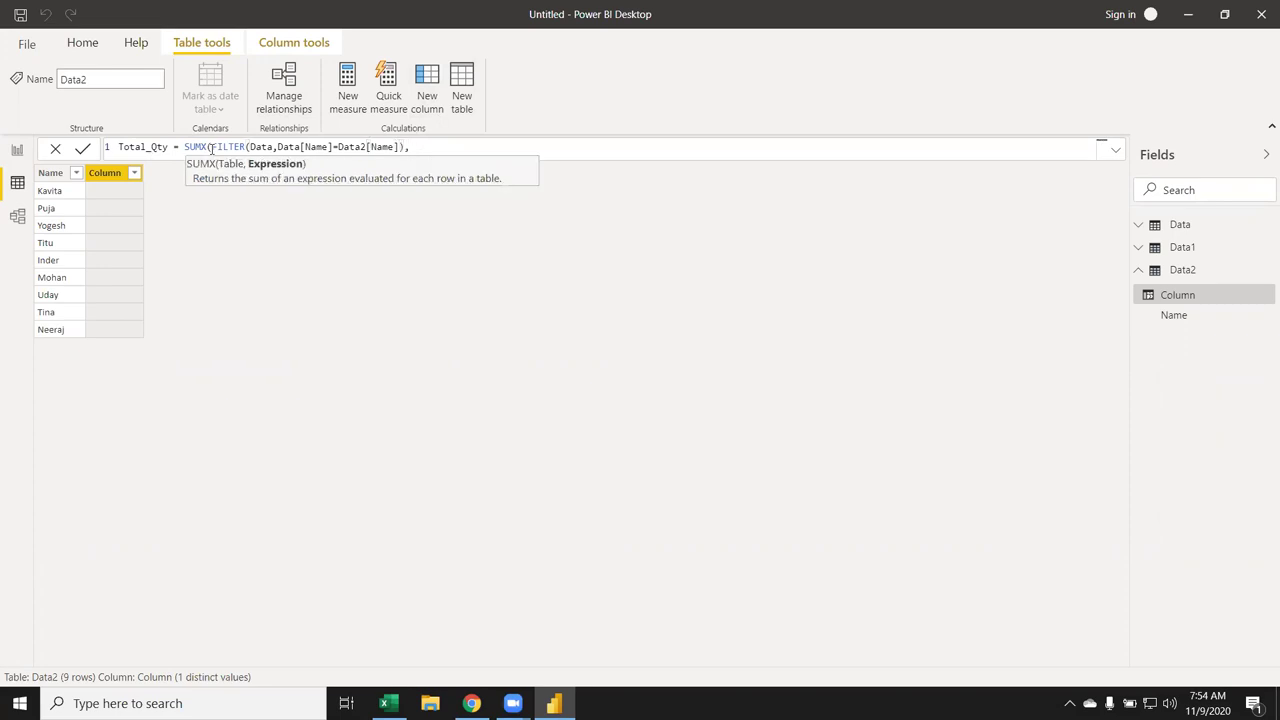
pyautogui.write('Data[Qty]')
pyautogui.write(')')
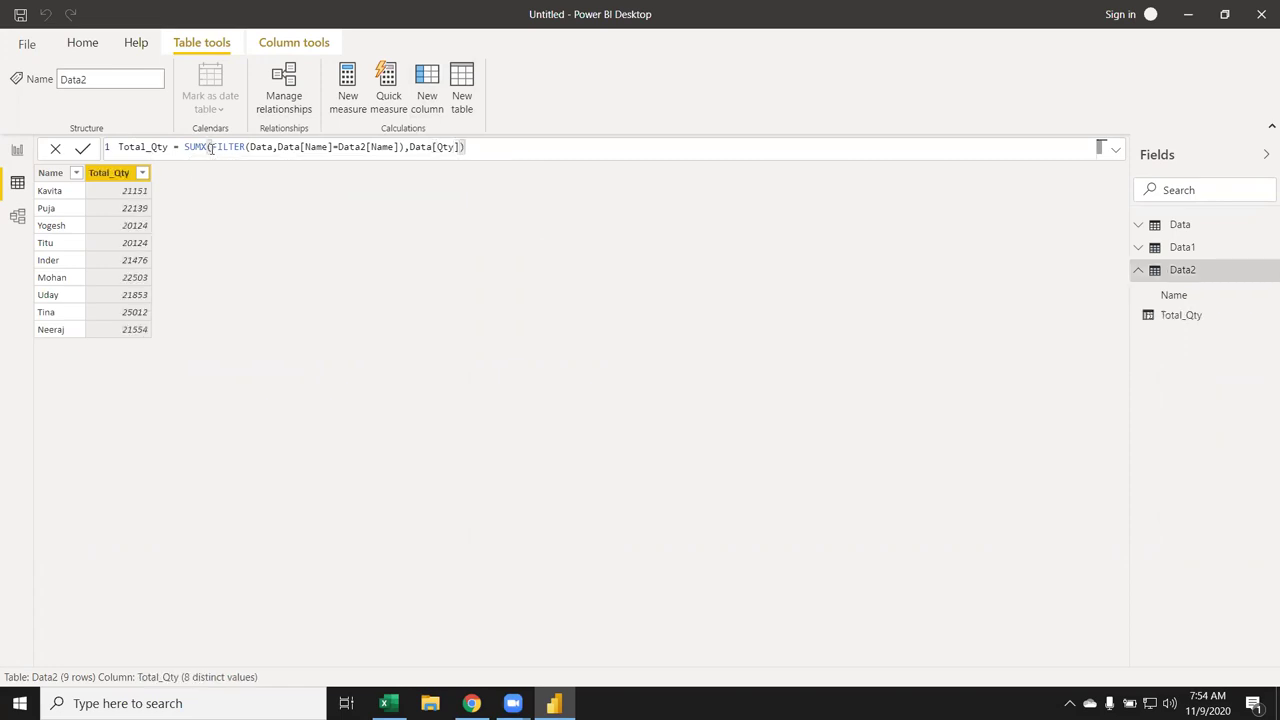
# Add column INC starting IF(Data2[Total_Qty]<=10000,5000, IF(Data2[Total_Qty]
pyautogui.click(432, 108)
pyautogui.doubleClick(135, 146)
pyautogui.write('INC = ')
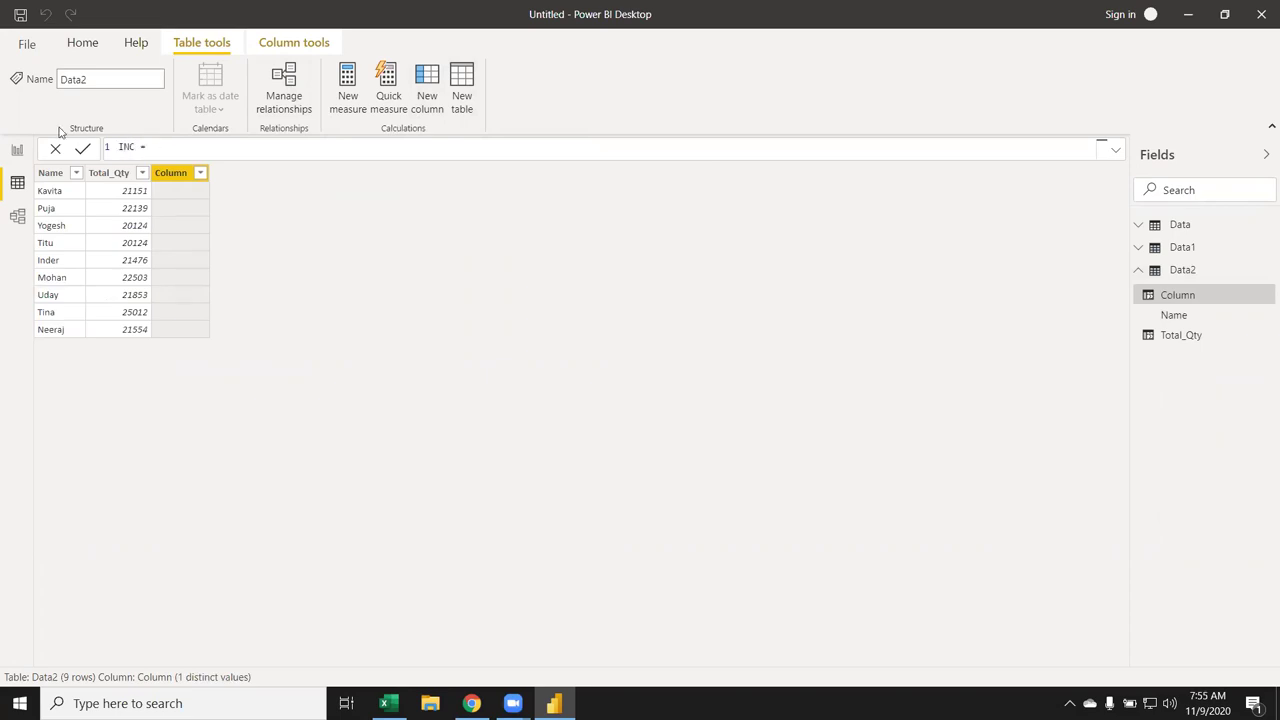
pyautogui.write('IF(')
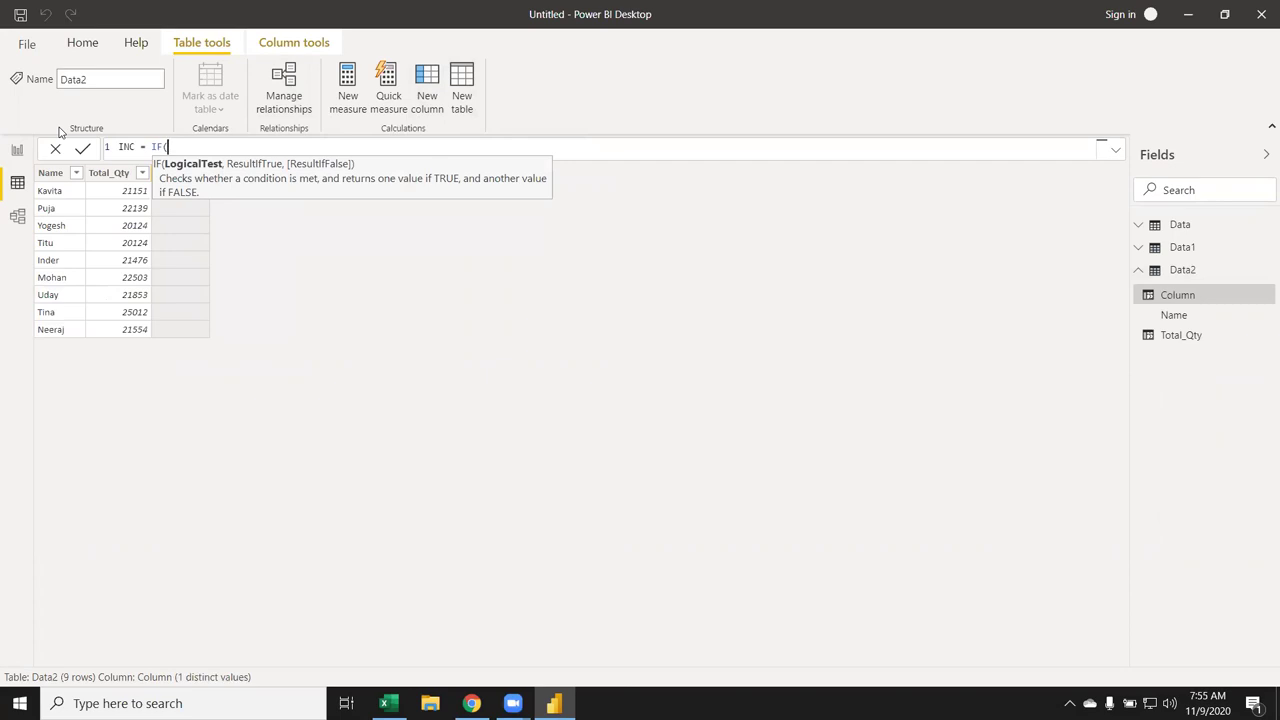
pyautogui.write('data')
pyautogui.press('Down')
pyautogui.press('Down')
pyautogui.press('Down')
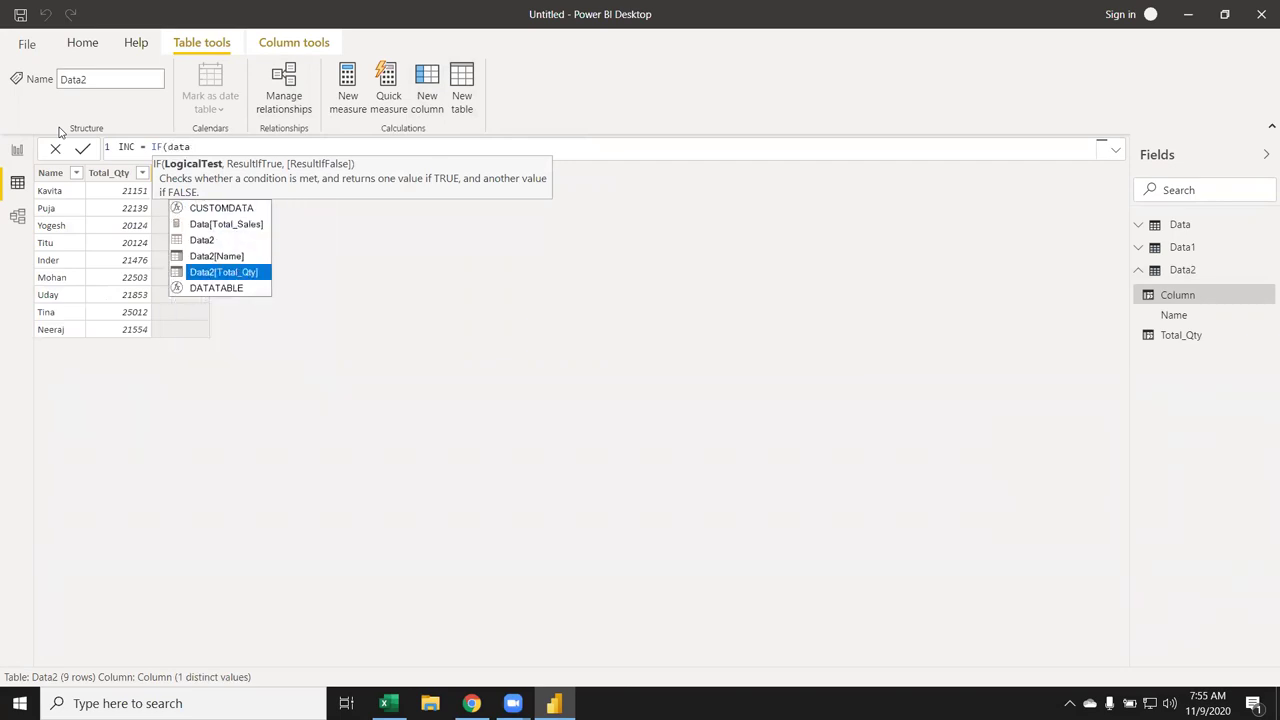
pyautogui.press('Tab')
pyautogui.write('<')
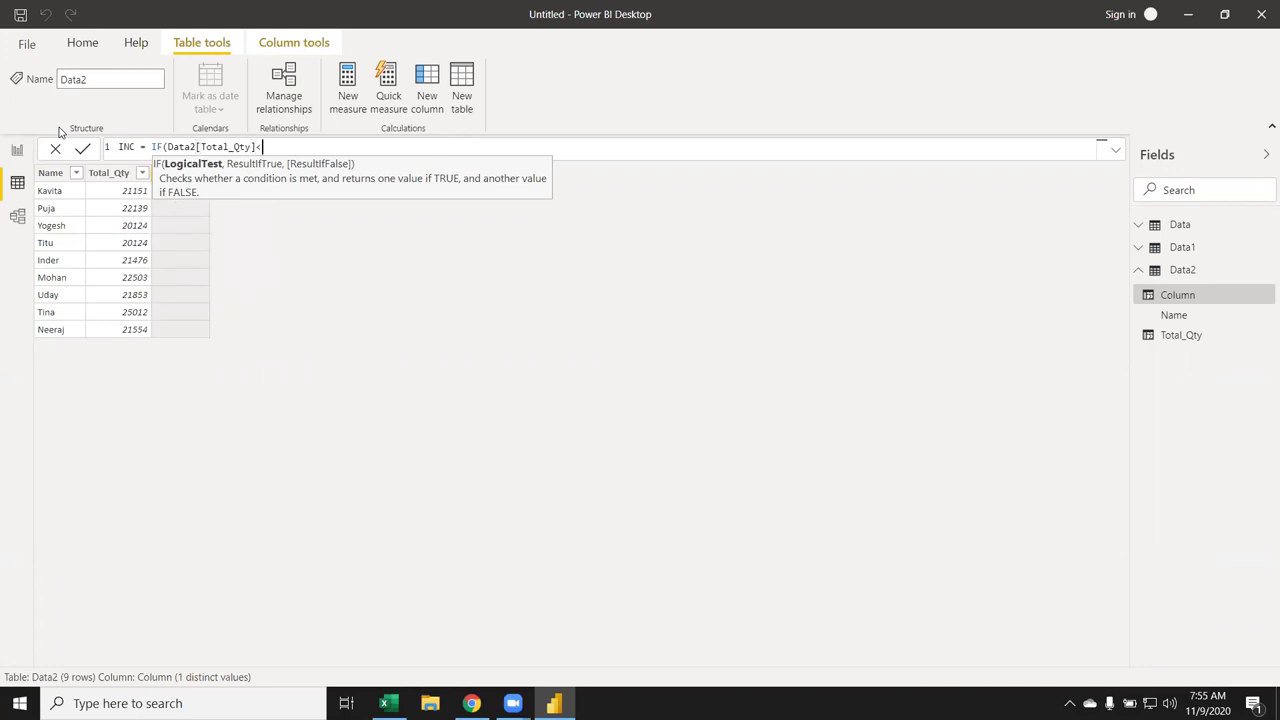
pyautogui.write('=10000')
pyautogui.write(',5000')
pyautogui.write(',IF(data2')
pyautogui.press('Down')
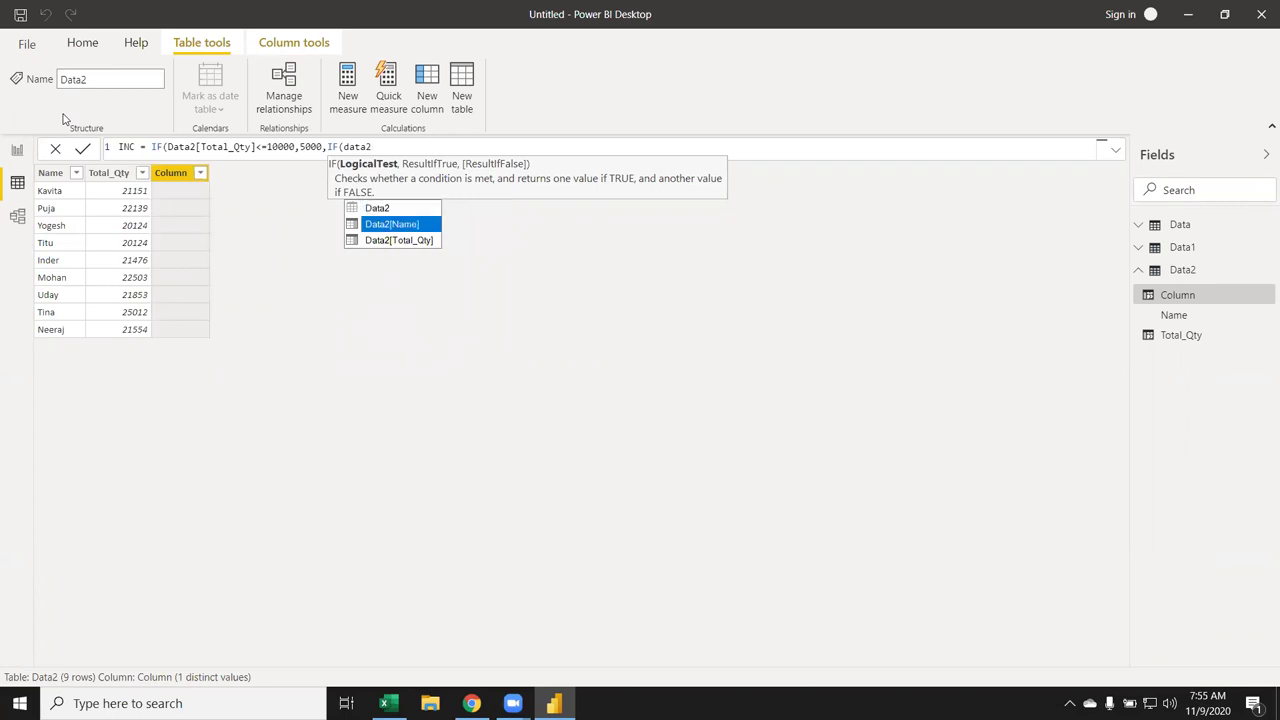
pyautogui.press('Down')
pyautogui.press('Tab')
# Finish the nested IFs: <=20000 gives 10000, <=25000 gives 15000, otherwise 20000
pyautogui.write('<=')
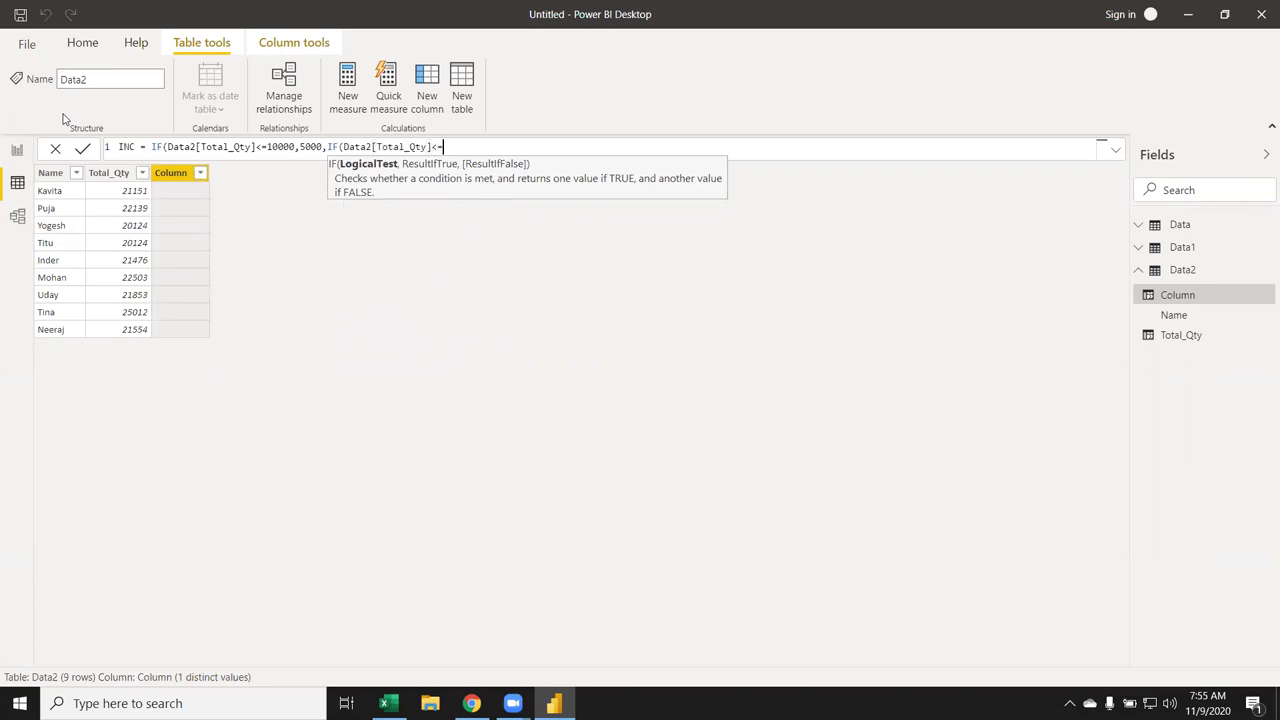
pyautogui.write('20000')
pyautogui.write(',10000,IF(')
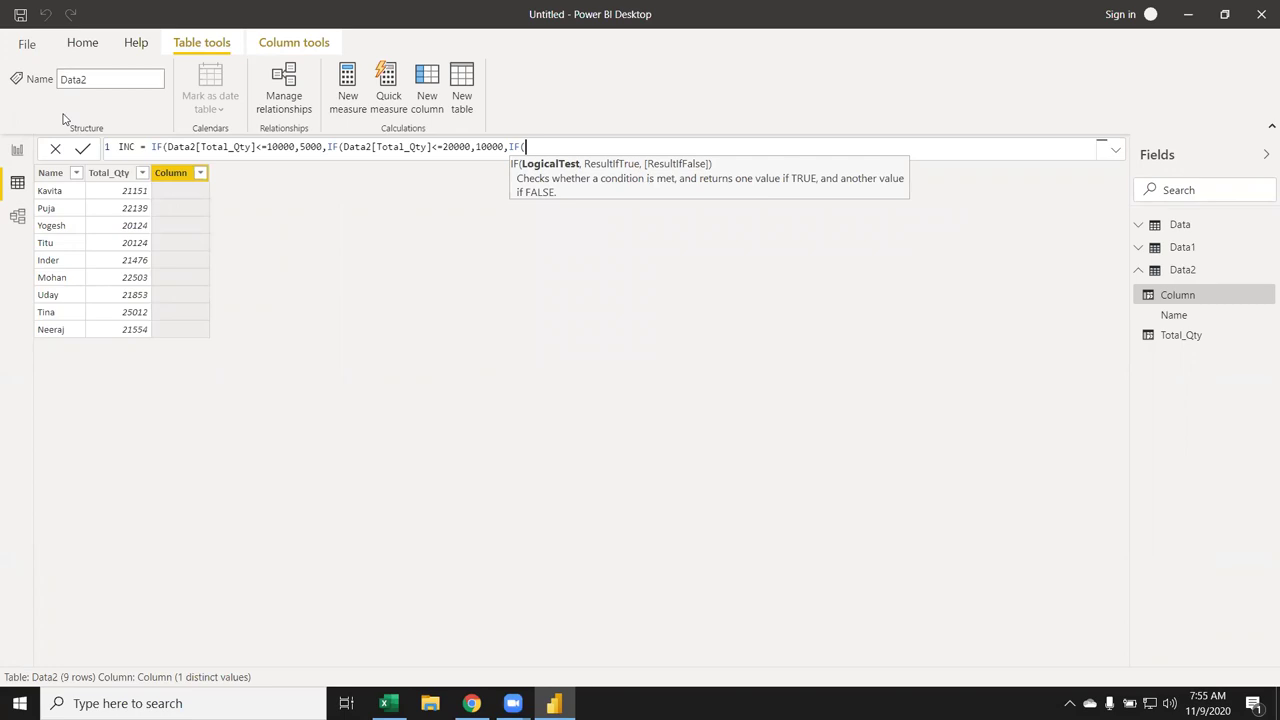
pyautogui.write('to')
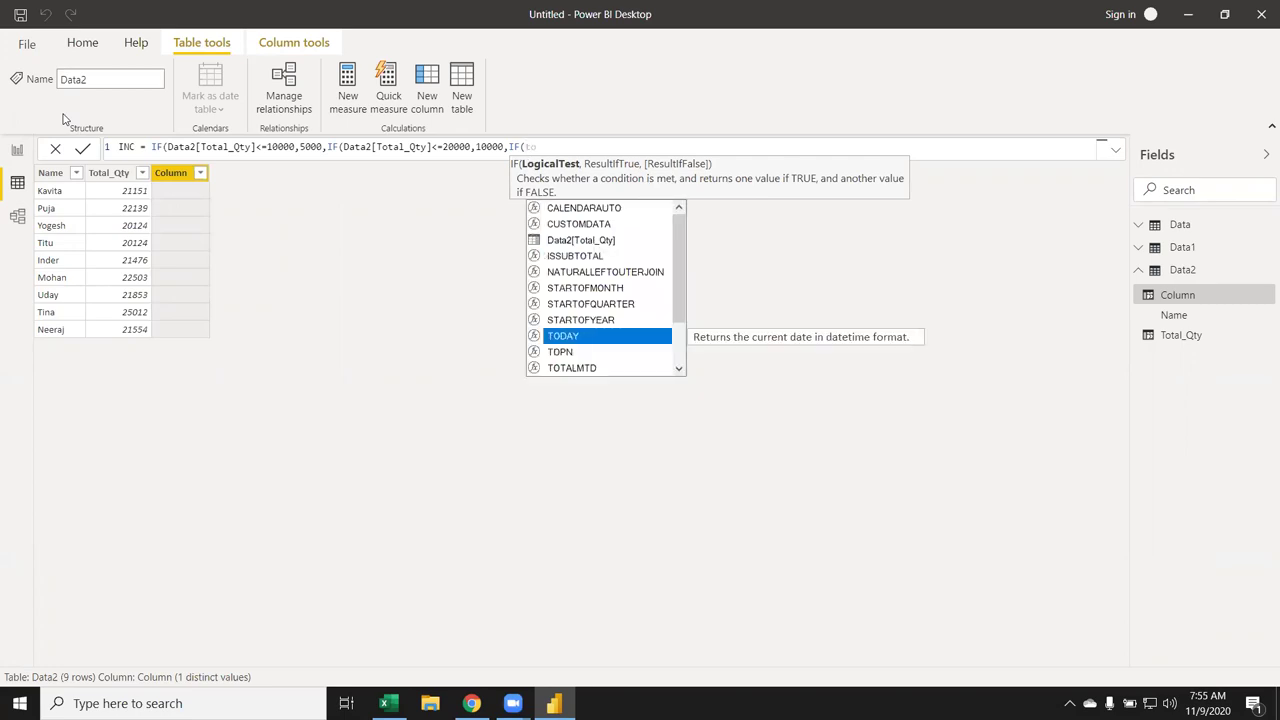
pyautogui.press('BackSpace')
pyautogui.press('BackSpace')
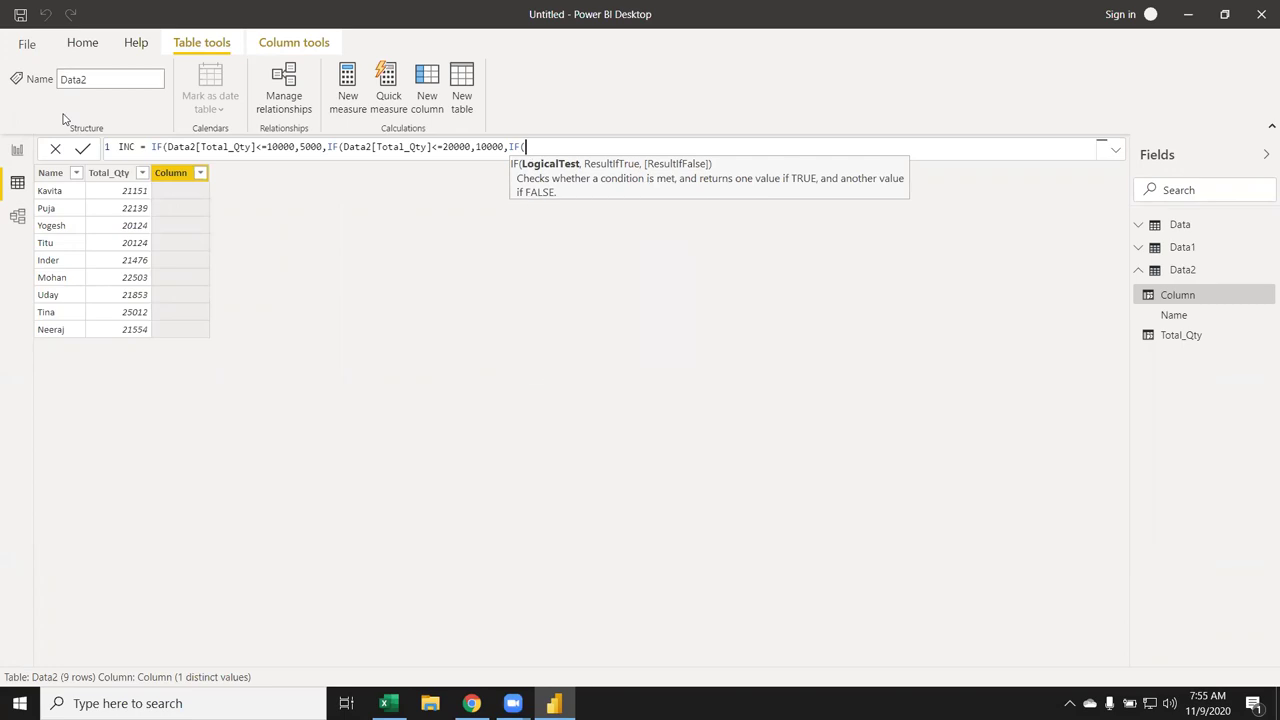
pyautogui.write('data')
pyautogui.press('Down')
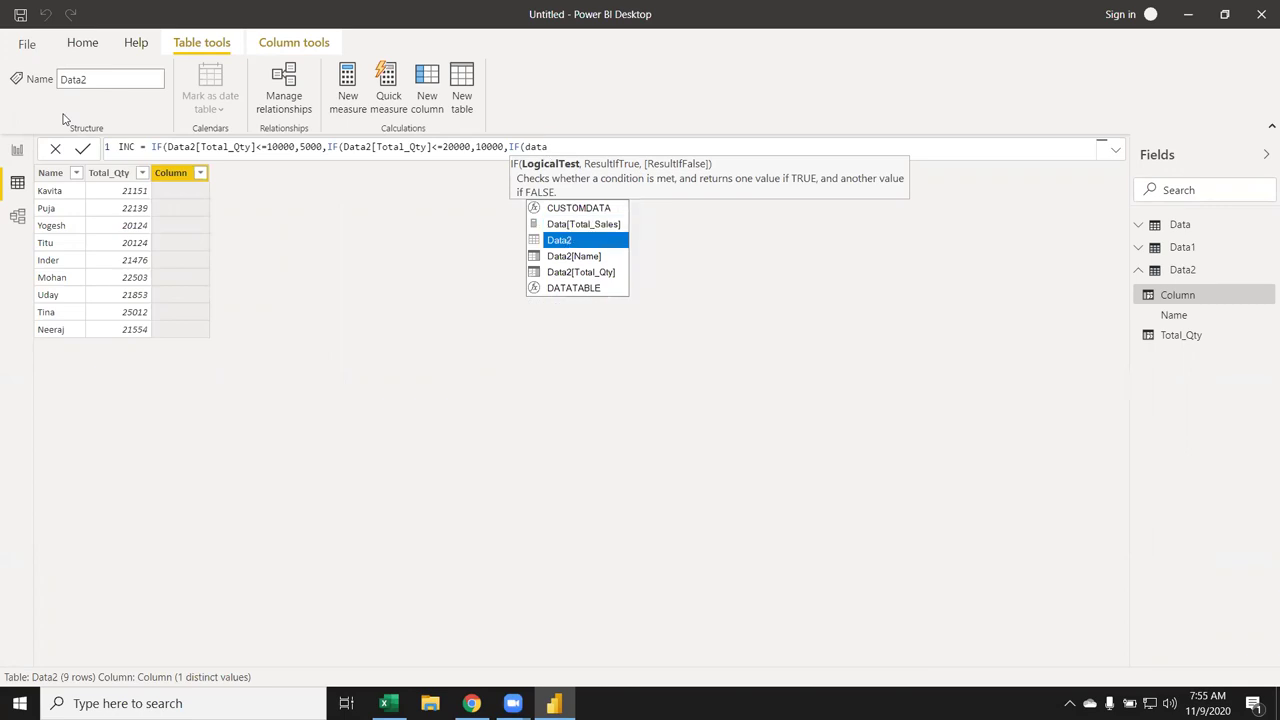
pyautogui.press('Down')
pyautogui.press('Down')
pyautogui.press('Tab')
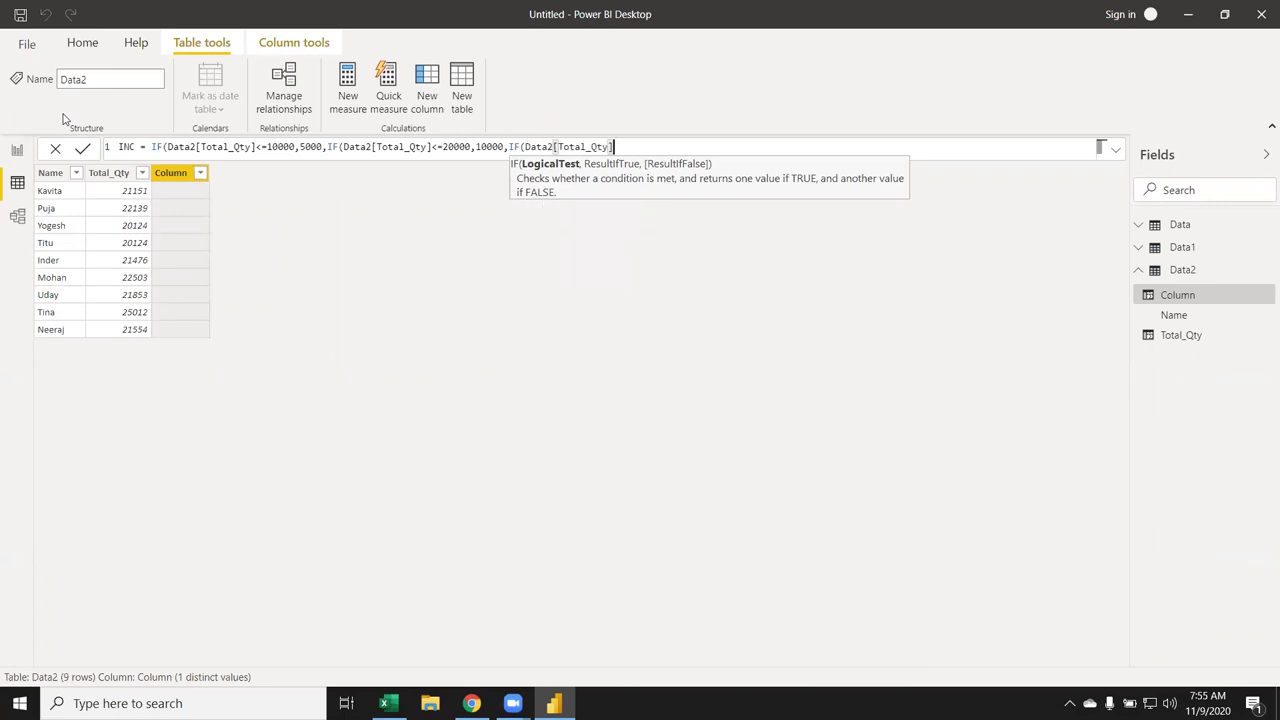
pyautogui.write('<=25000')
pyautogui.write(',15000')
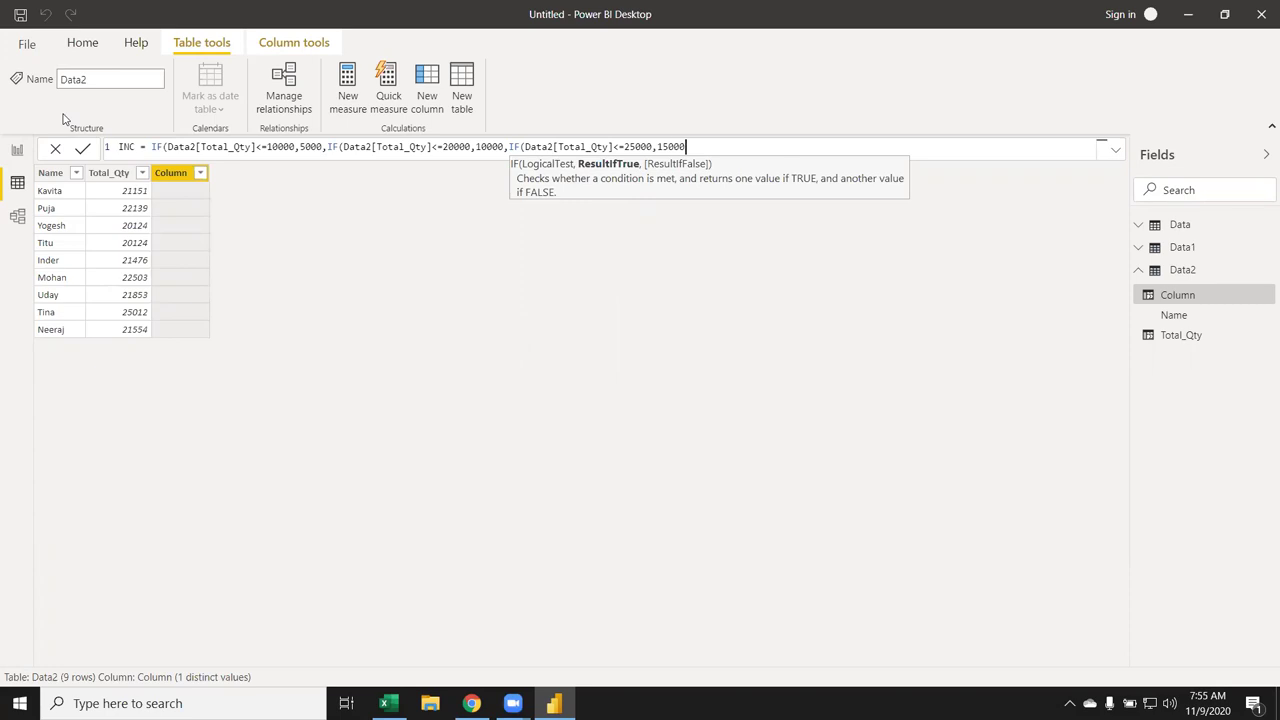
pyautogui.write(',')
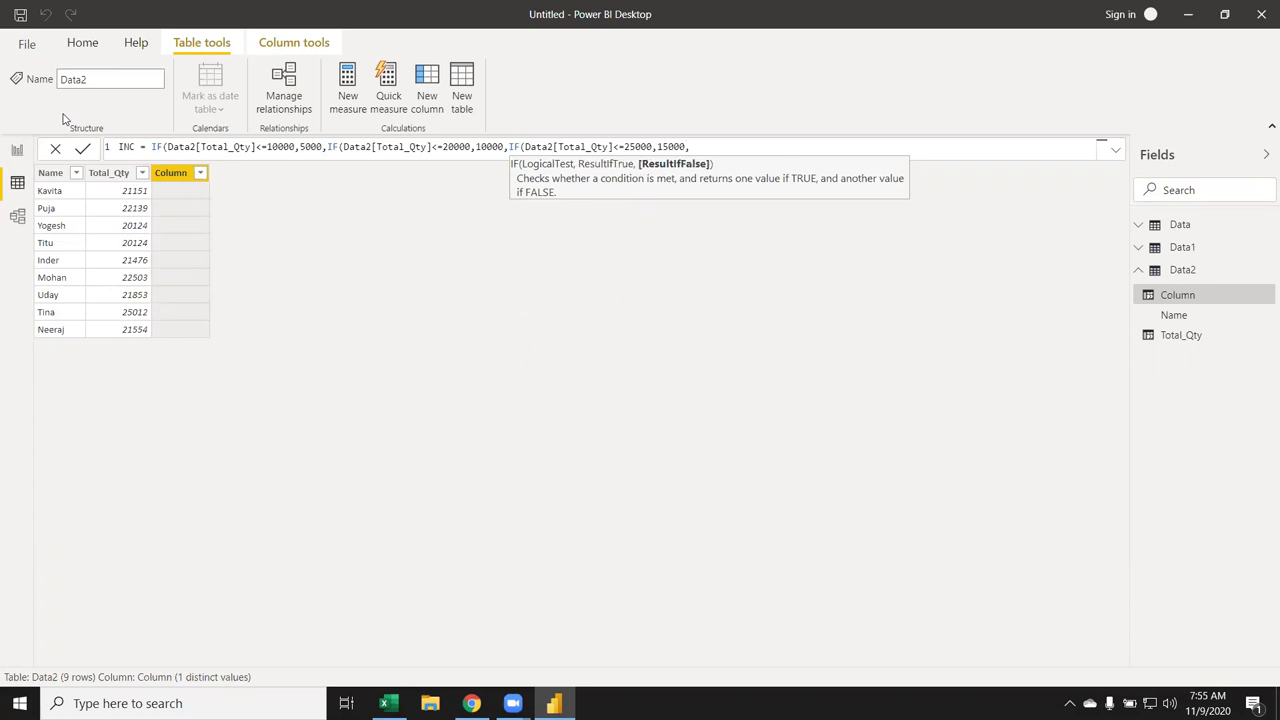
pyautogui.write('20000')
pyautogui.write(')))')
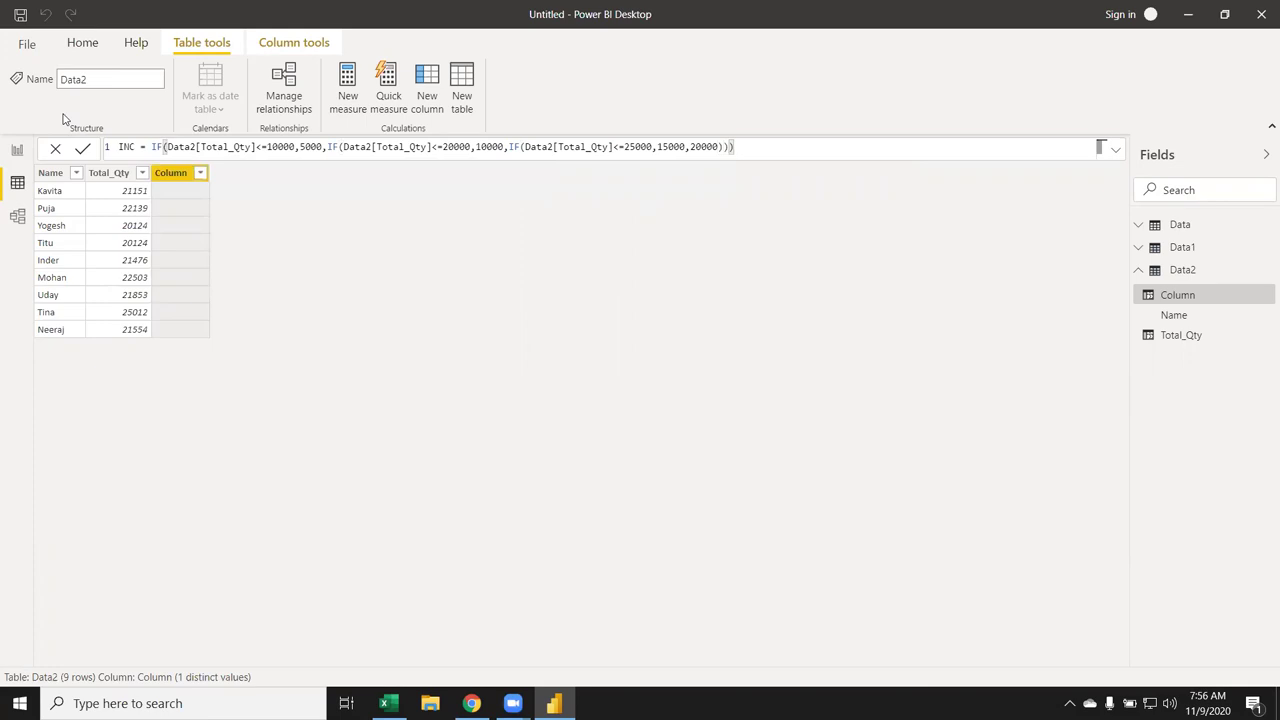
pyautogui.press('Return')
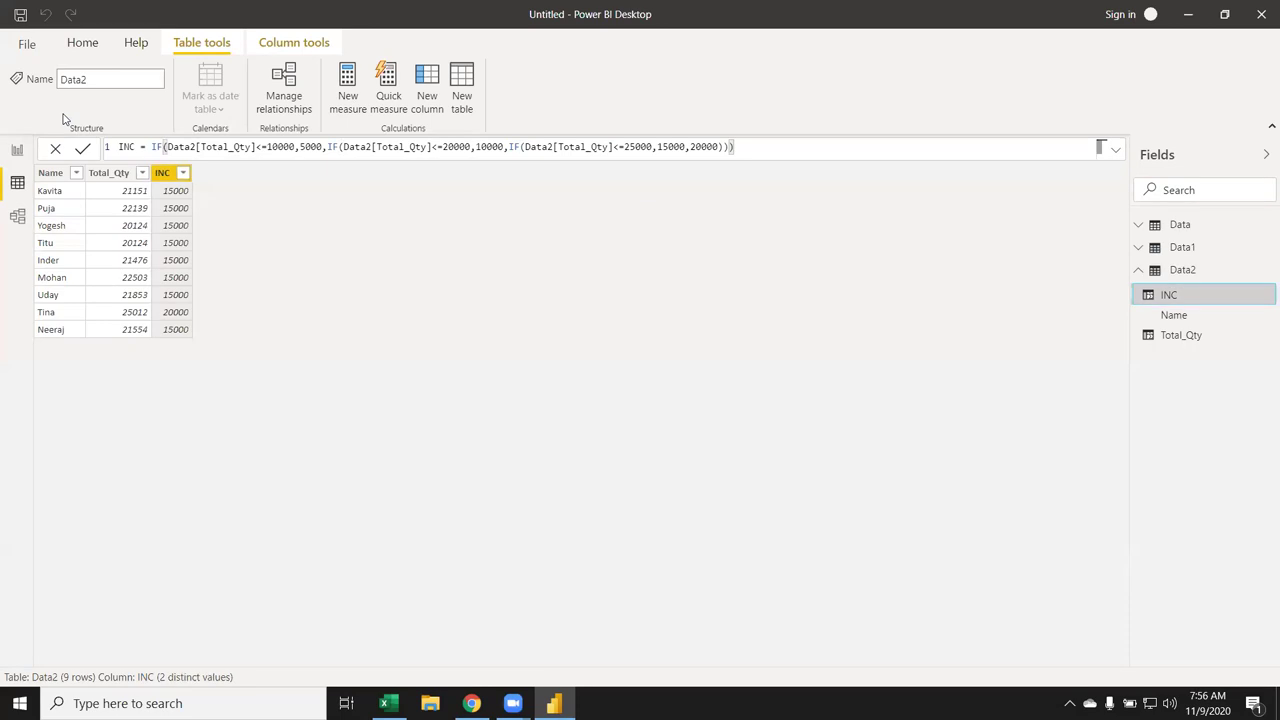
# Replace the old Name/Qty table with a table of Data2's Name, Total_Qty and INC
pyautogui.click(20, 193)
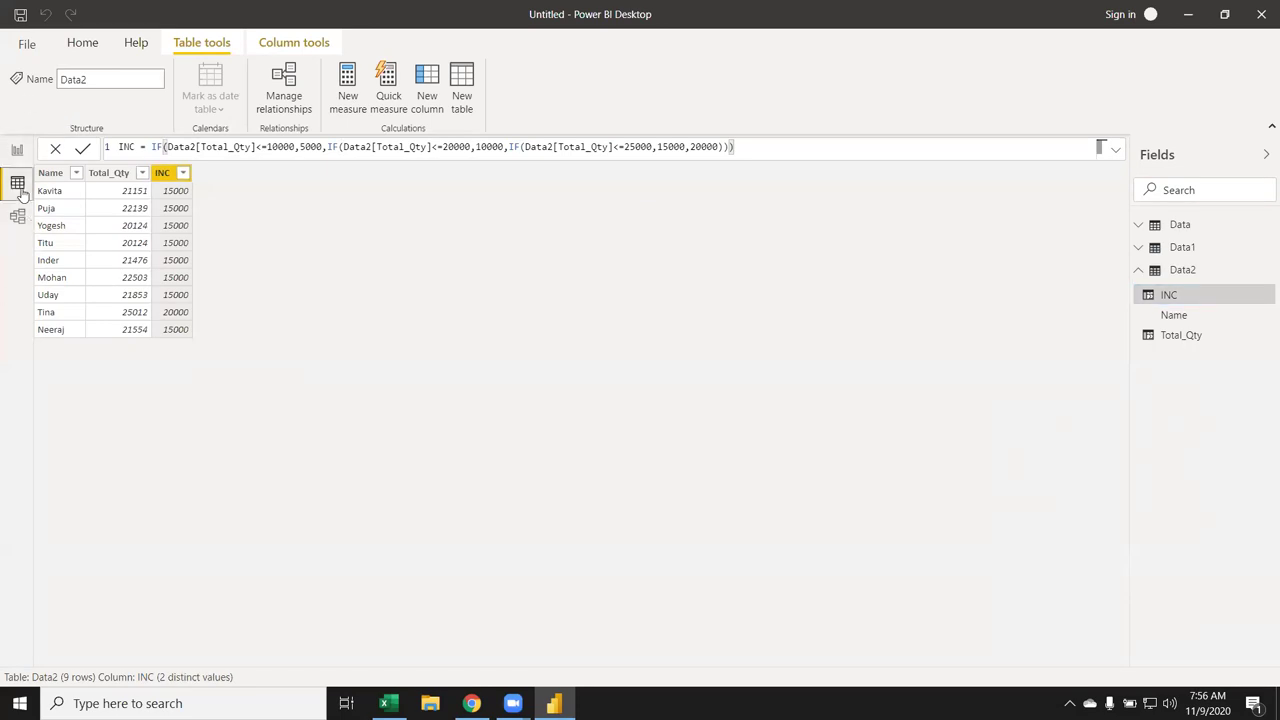
pyautogui.click(17, 151)
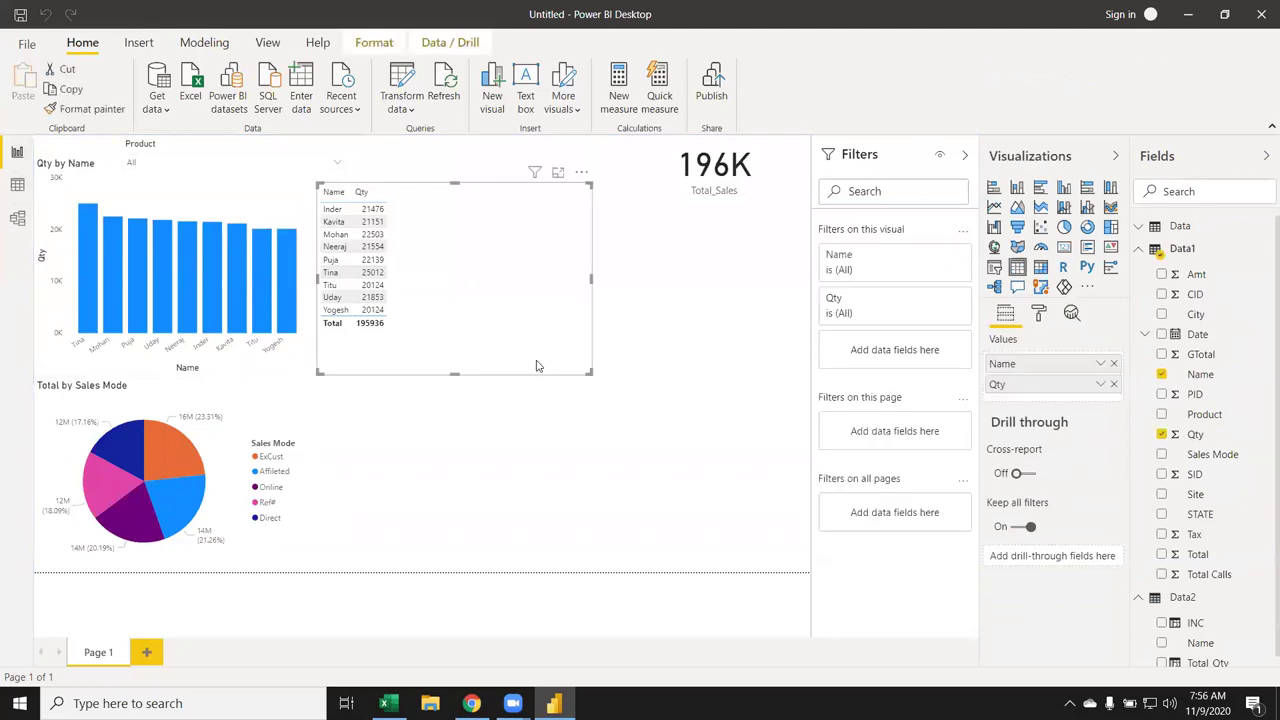
pyautogui.press('Delete')
pyautogui.click(1138, 249)
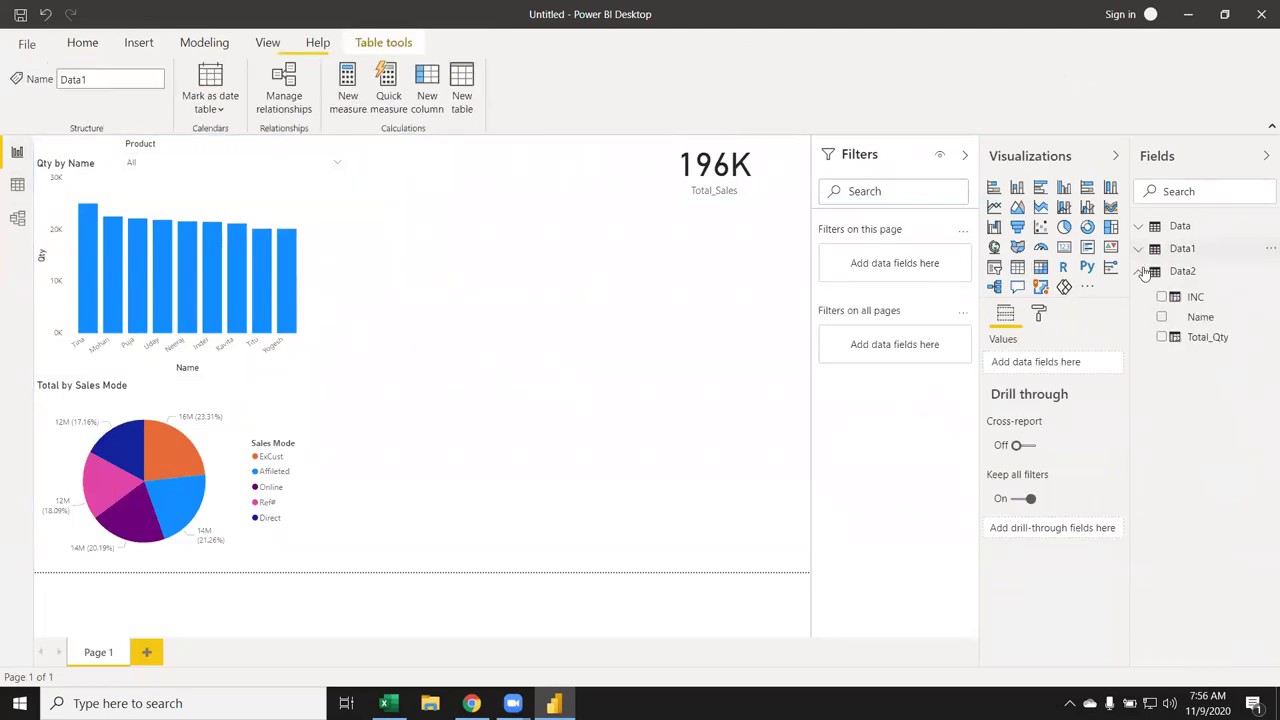
pyautogui.moveTo(1208, 322); pyautogui.dragTo(440, 234)
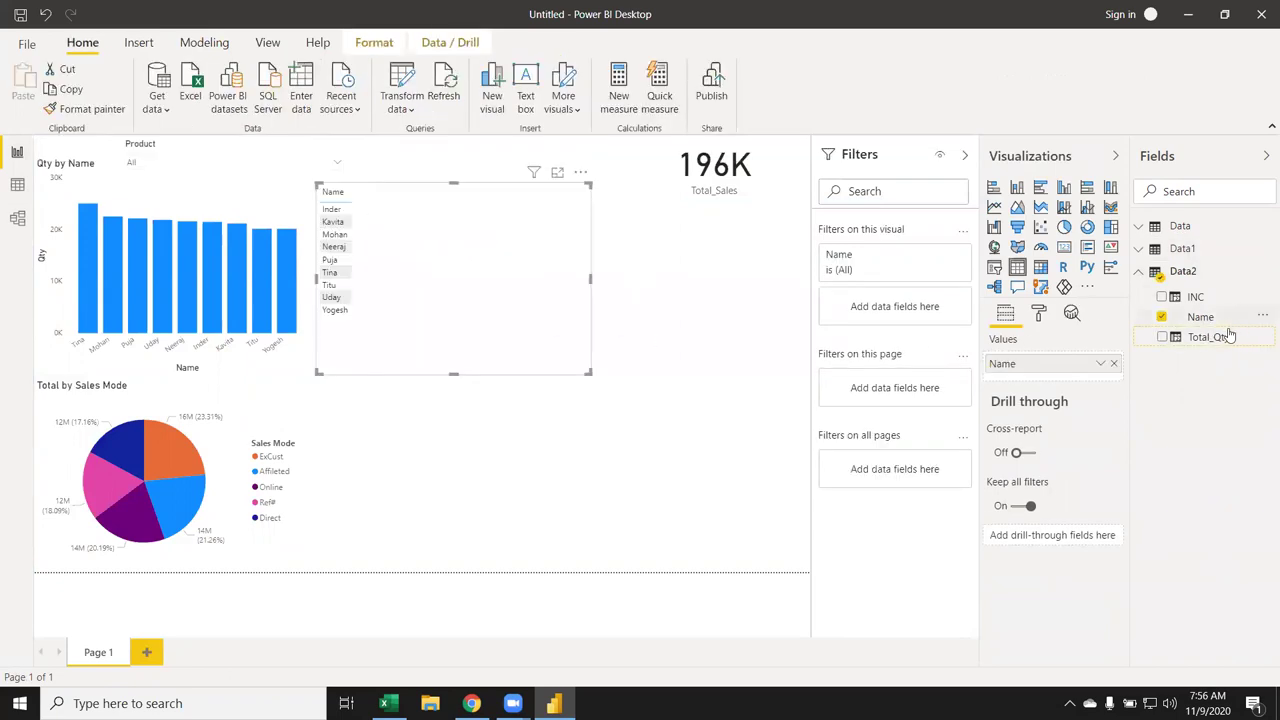
pyautogui.moveTo(1208, 338); pyautogui.dragTo(440, 257)
pyautogui.moveTo(1196, 297); pyautogui.dragTo(462, 244)
# Shrink the new table to fit its columns, widen INC, and shift it right
pyautogui.click(590, 382)
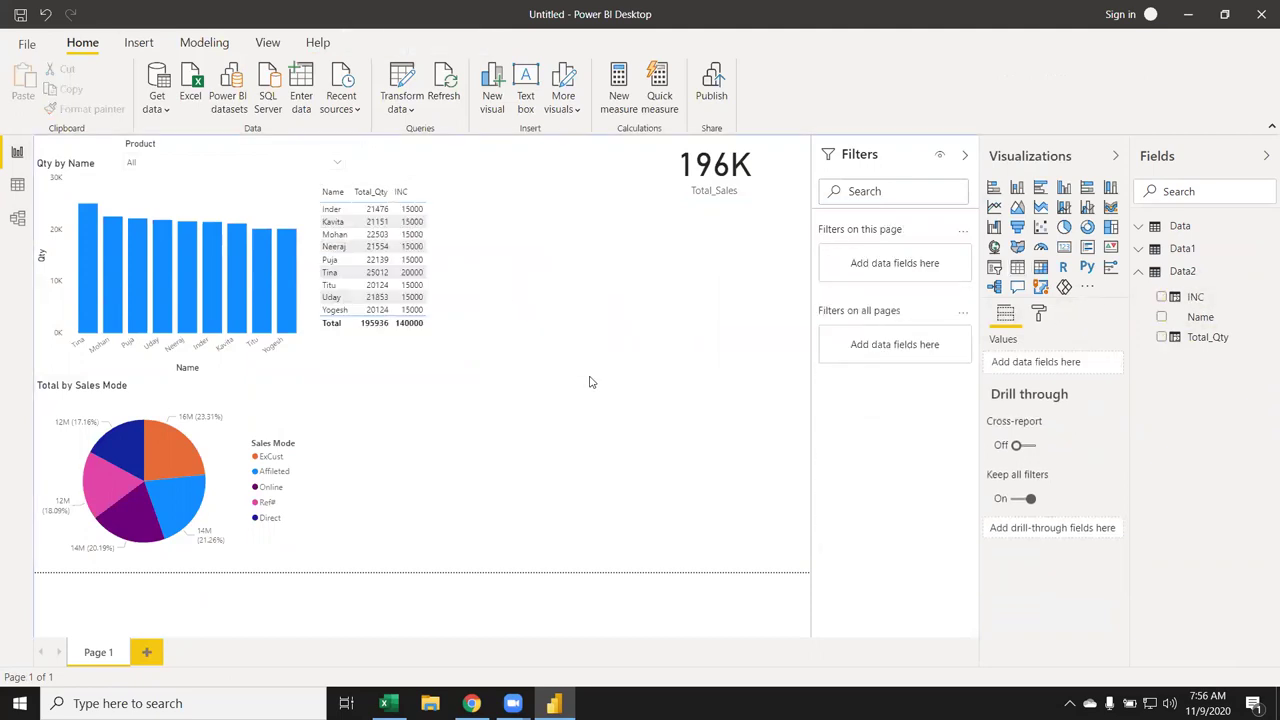
pyautogui.click(584, 372)
pyautogui.moveTo(590, 378); pyautogui.dragTo(440, 340)
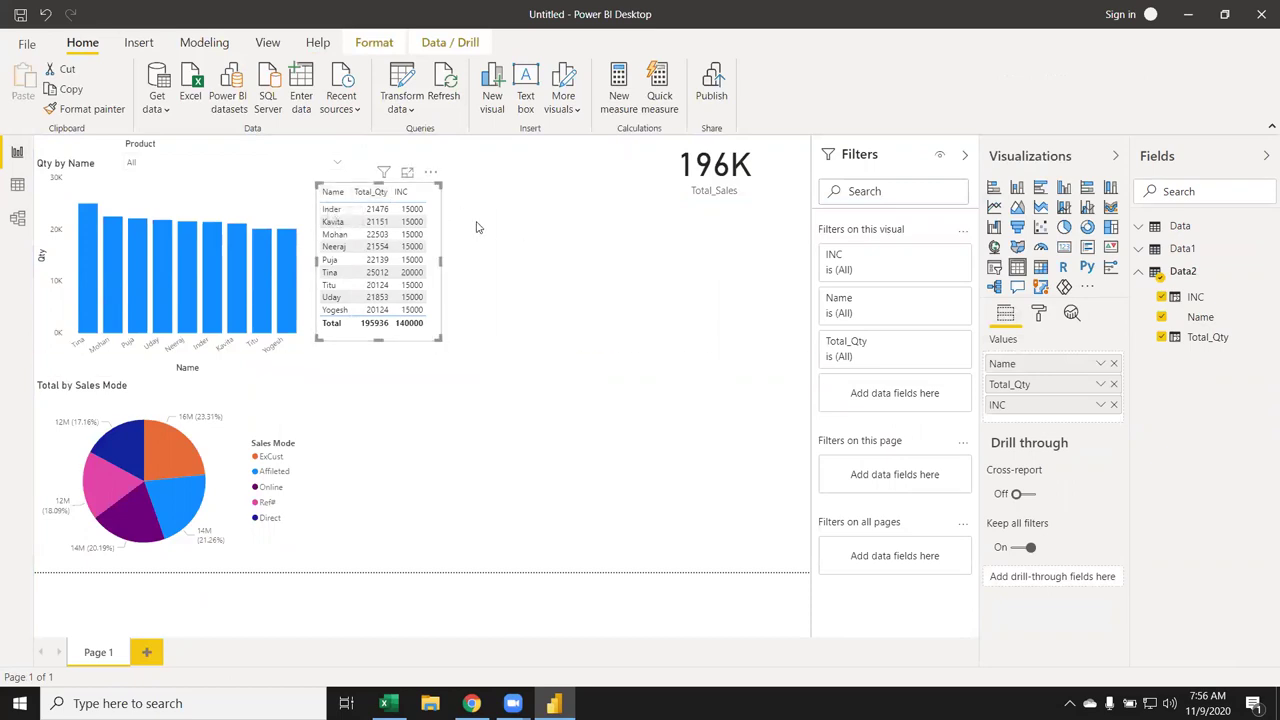
pyautogui.moveTo(426, 194); pyautogui.dragTo(433, 194)
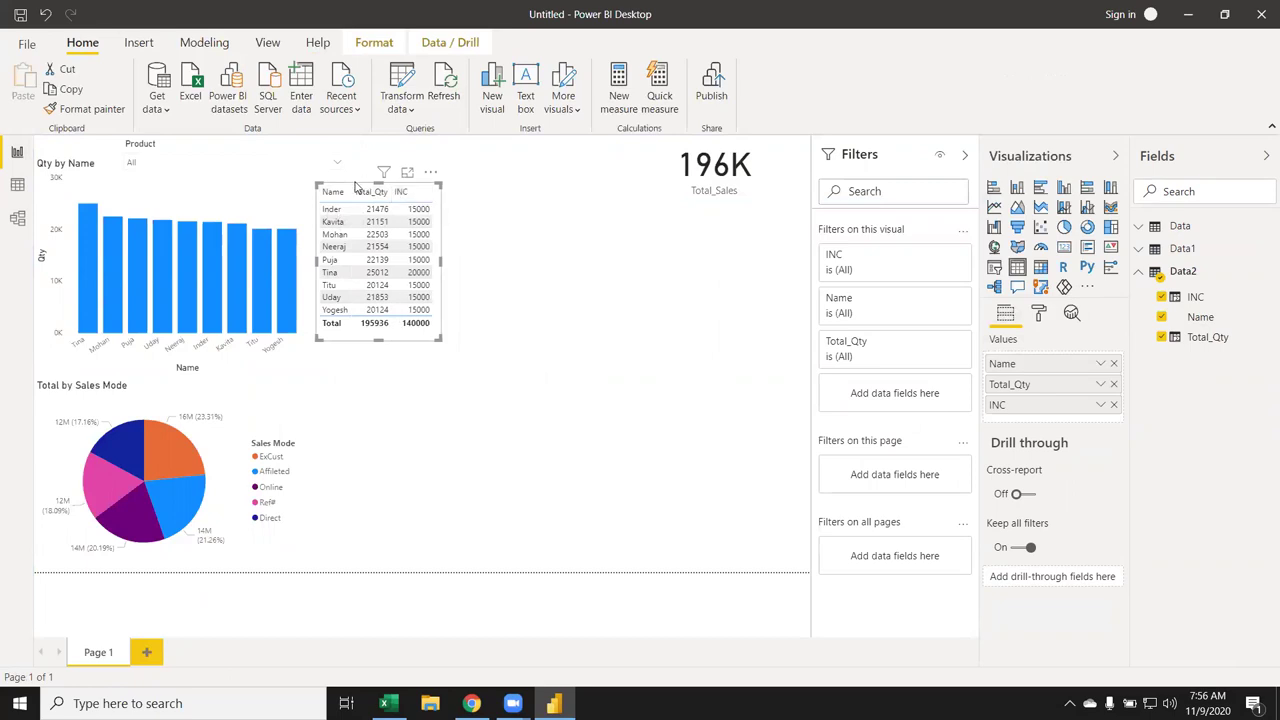
pyautogui.moveTo(355, 186); pyautogui.dragTo(400, 188)
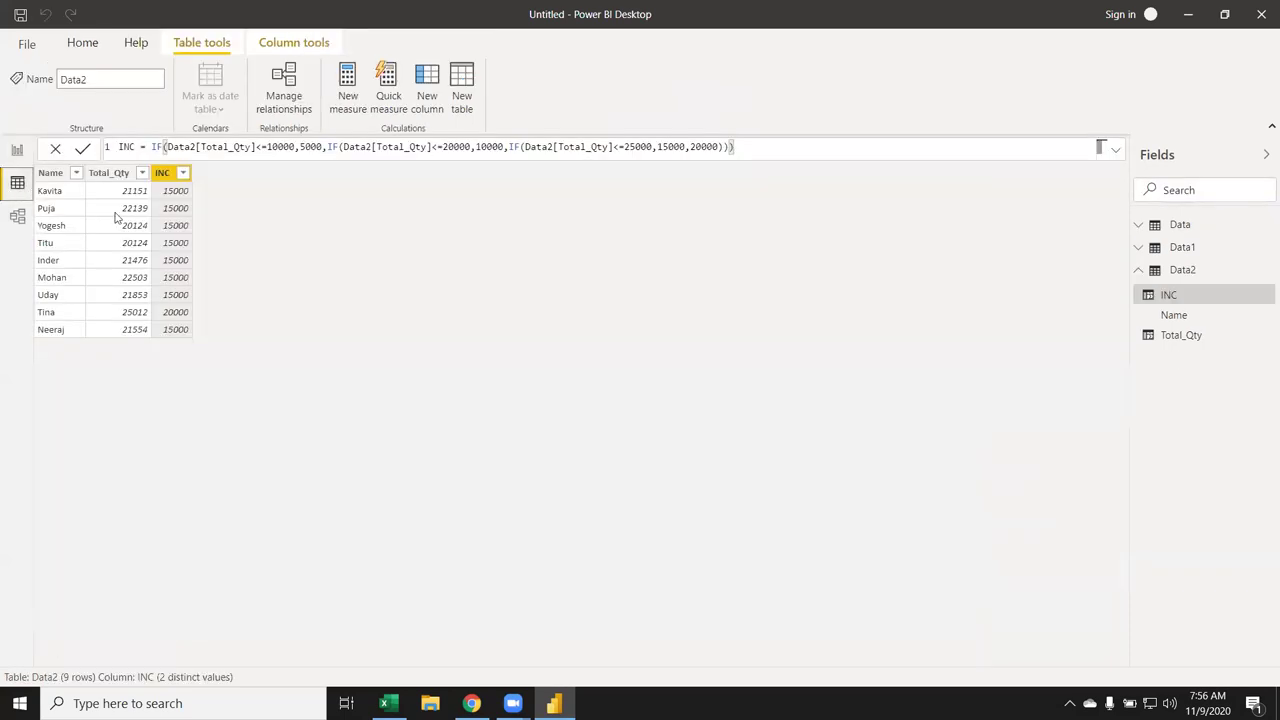
# Check the Total_Qty and INC formulas in Data2's data view, then return to the report
pyautogui.click(17, 184)
pyautogui.click(80, 199)
pyautogui.click(142, 196)
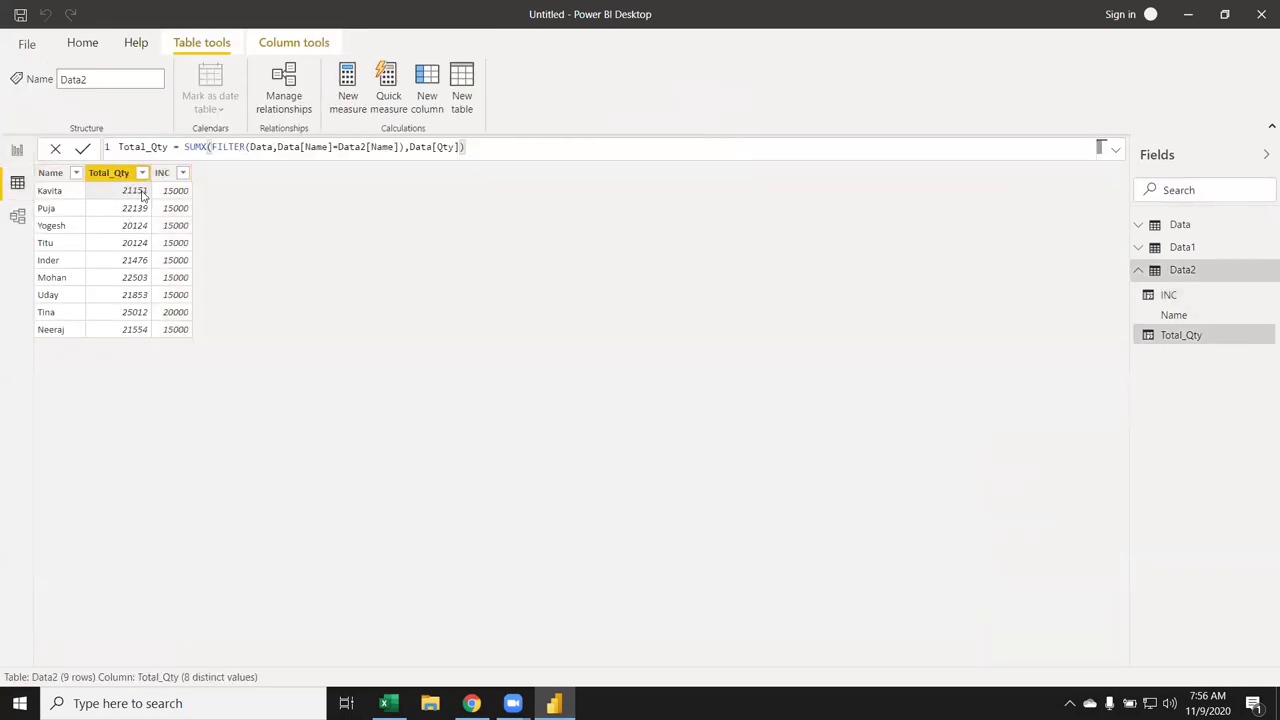
pyautogui.click(176, 227)
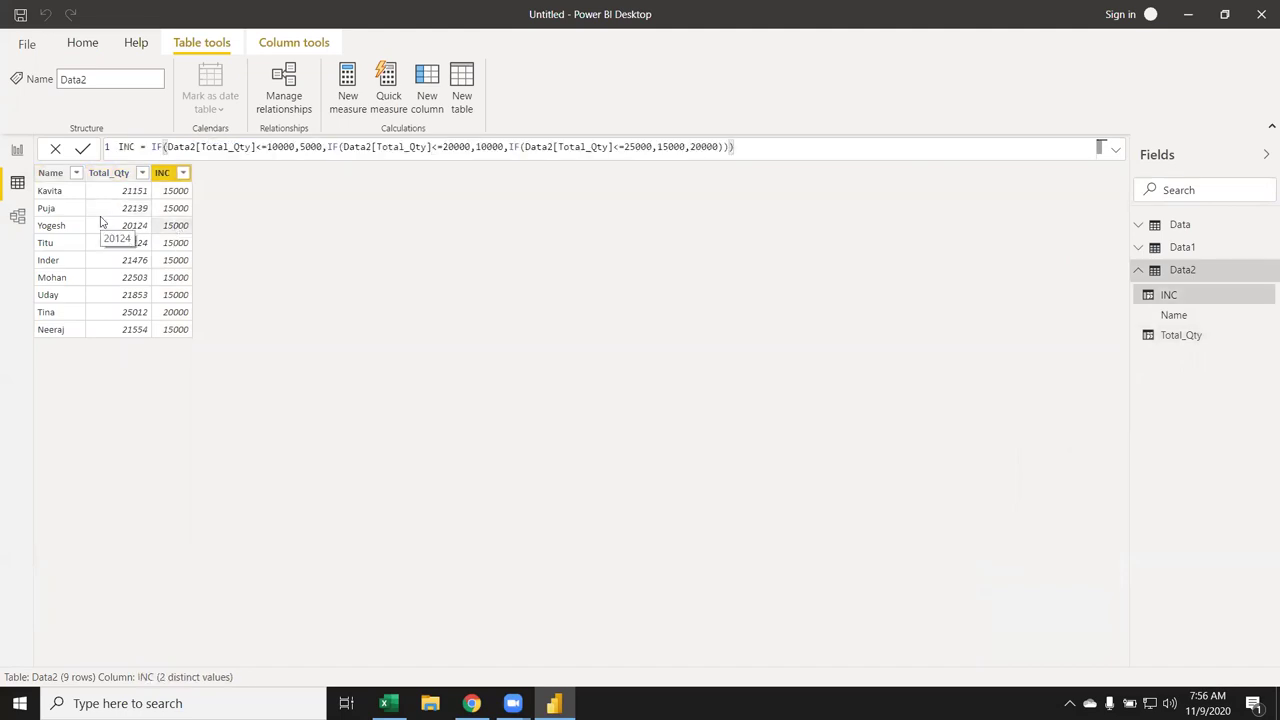
pyautogui.click(17, 151)
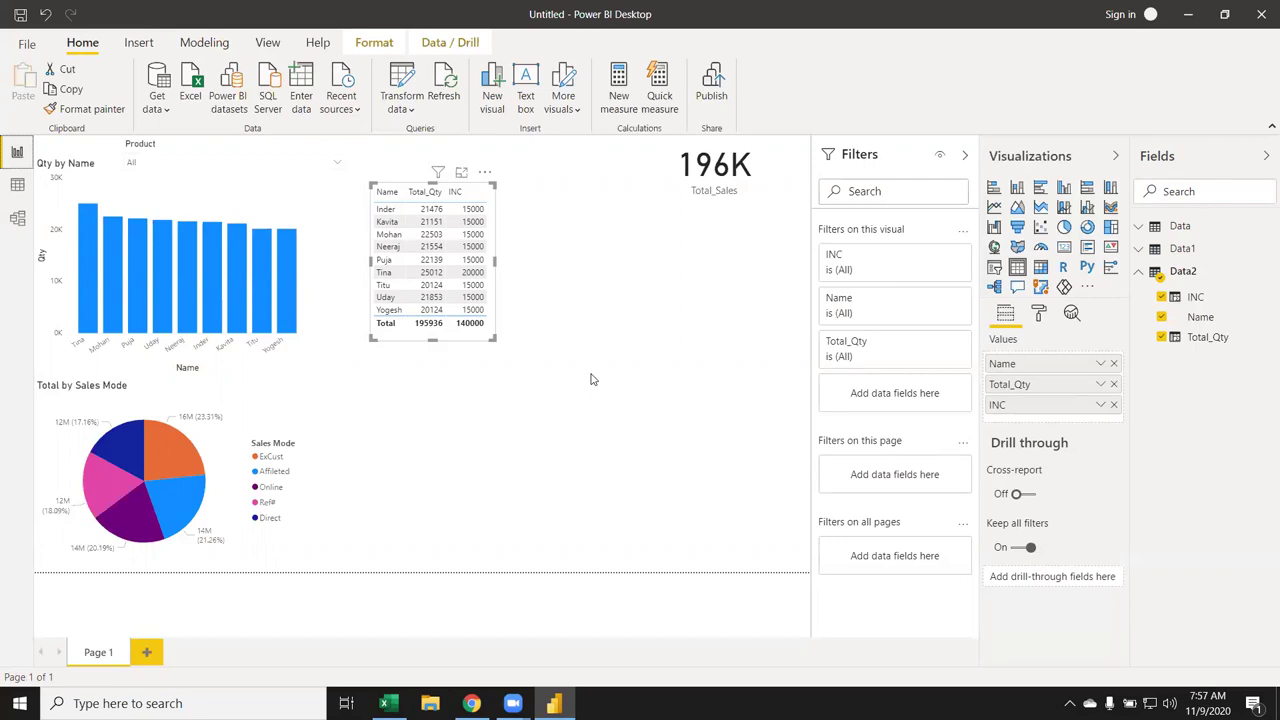
# Show the desktop with Win+D and drag the Data1 icon below contacts (1)
pyautogui.press('super+d')
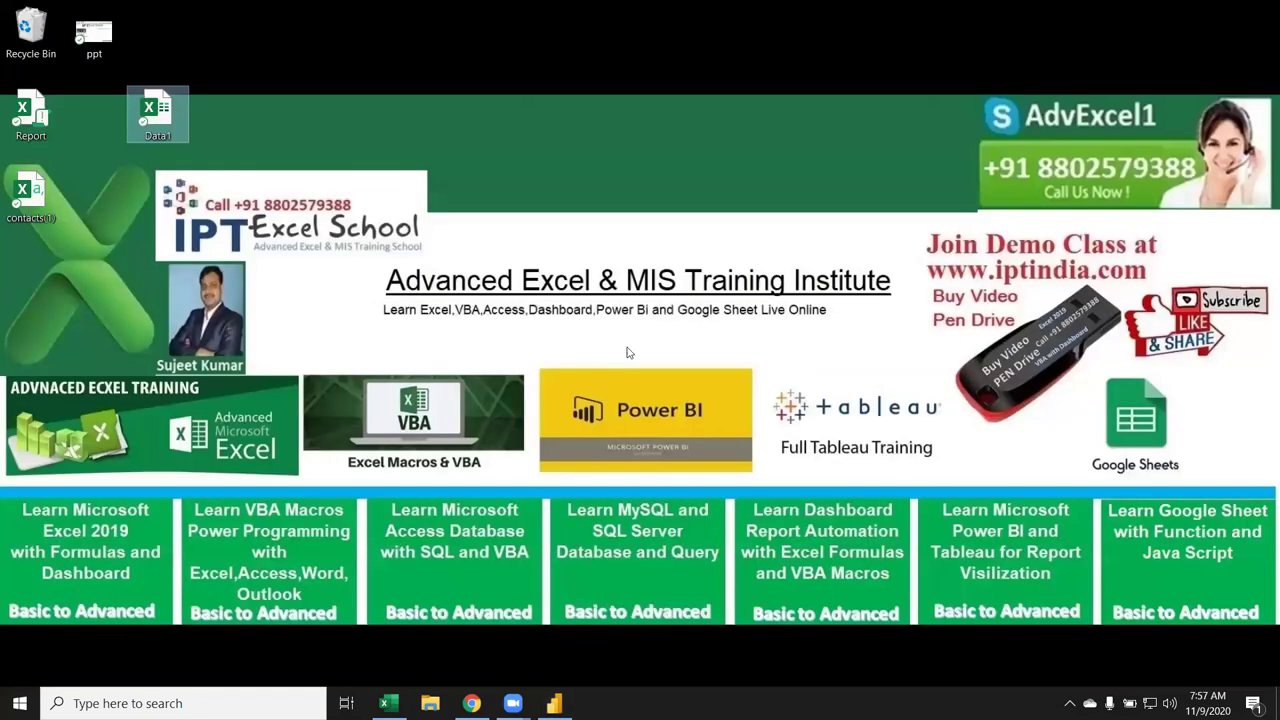
pyautogui.moveTo(157, 112)
pyautogui.mouseDown()
pyautogui.moveTo(130, 252)
pyautogui.moveTo(38, 272)
pyautogui.mouseUp()
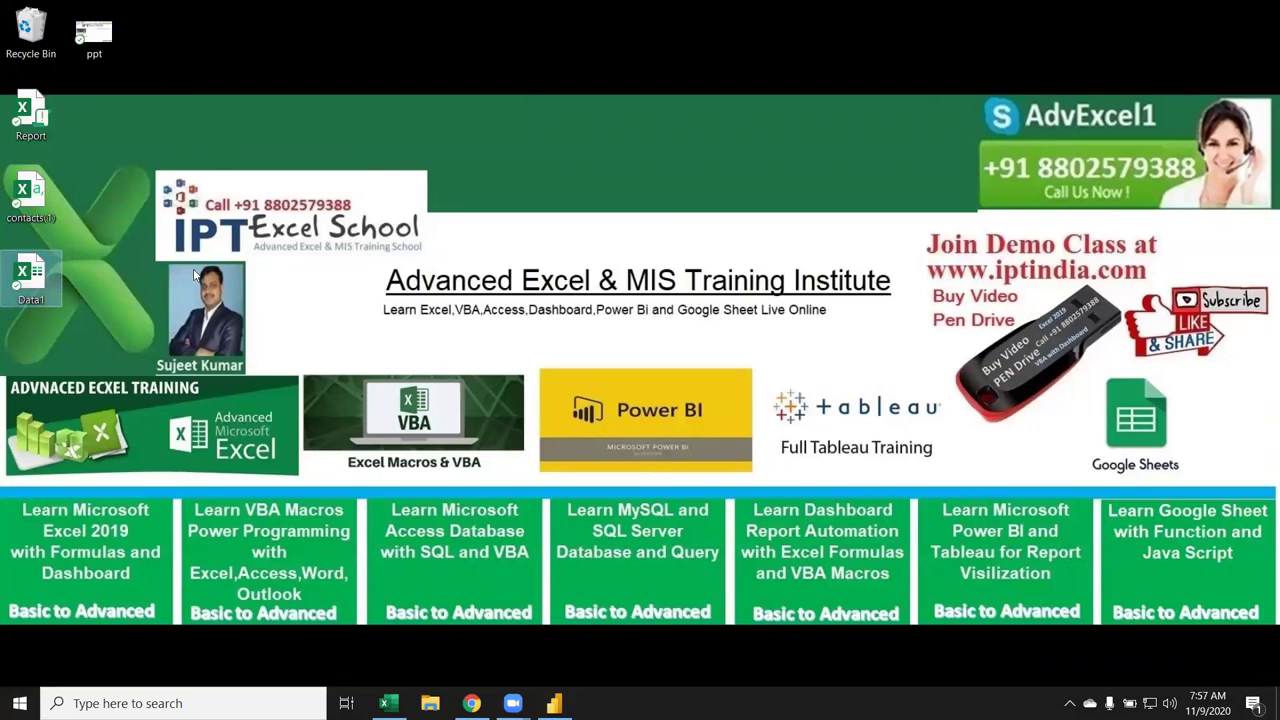